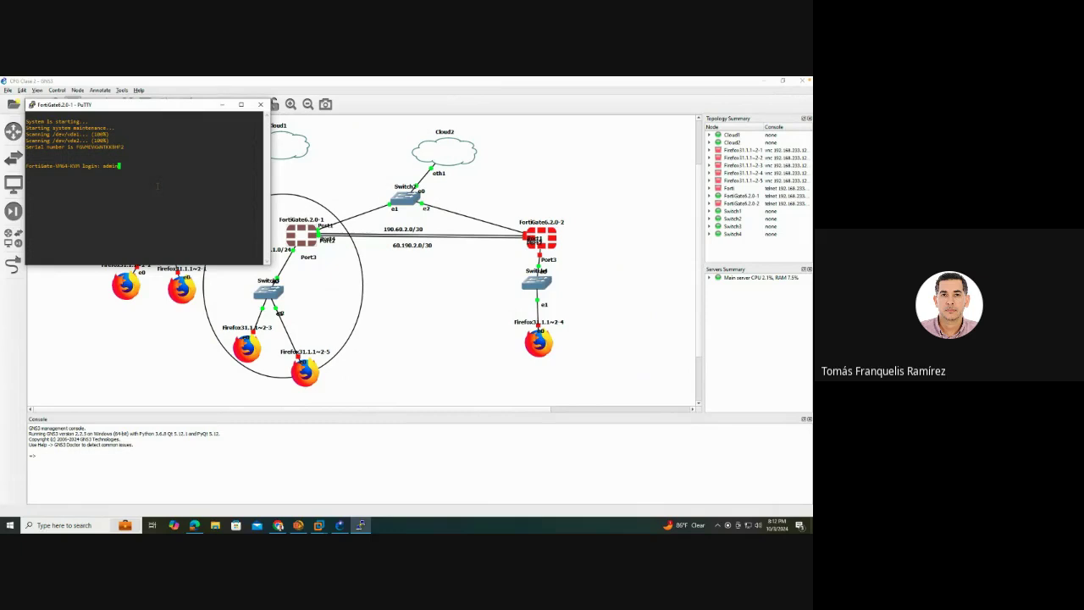
{"action": "key", "text": "Return"}
Log in to the FortiGate console, run 'get system interface', then switch to the browser's address bar
{"action": "type", "text": "get sy"}
{"action": "key", "text": "BackSpace"}
{"action": "key", "text": "BackSpace"}
{"action": "type", "text": "y"}
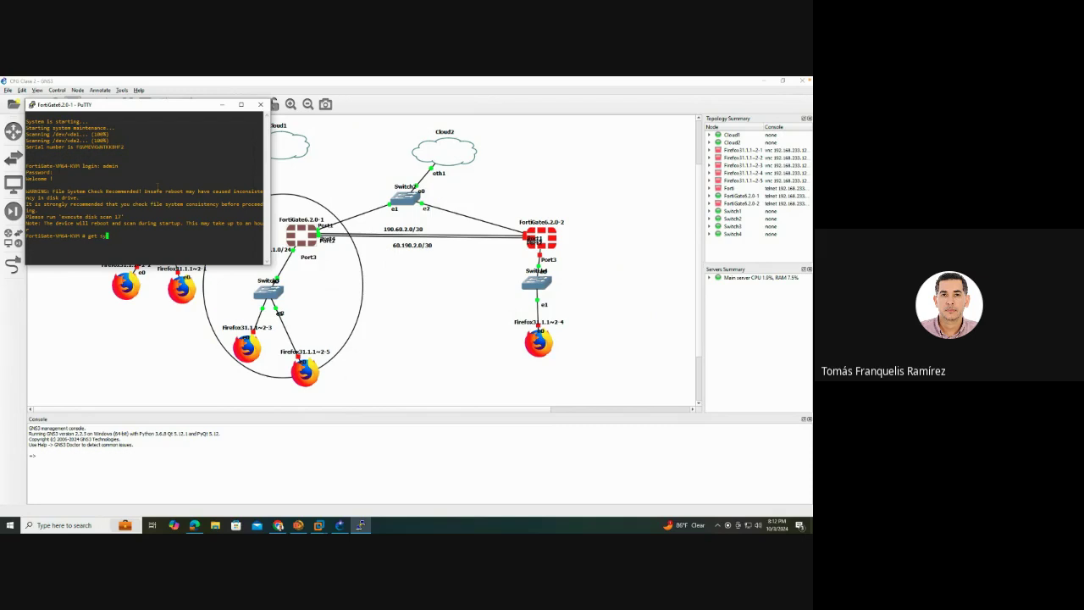
{"action": "type", "text": "stem interface"}
{"action": "key", "text": "Return"}
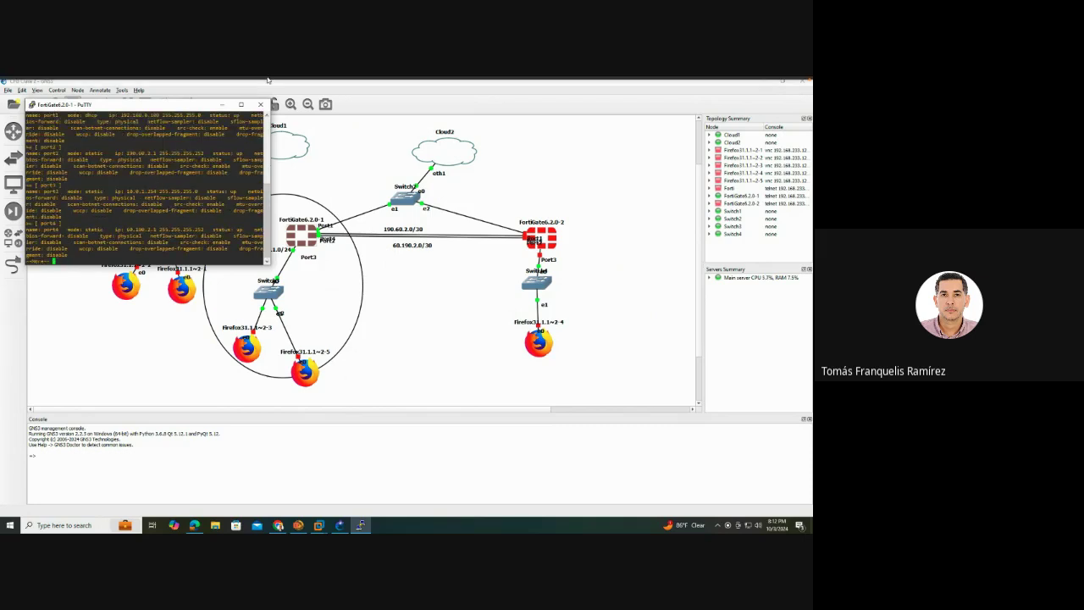
{"action": "left_click", "coordinate": [277, 525]}
{"action": "left_click", "coordinate": [285, 103]}
Load the FortiGate login page at 192.168.0.109 instead of 192.168.0.200
{"action": "key", "text": "ctrl+a"}
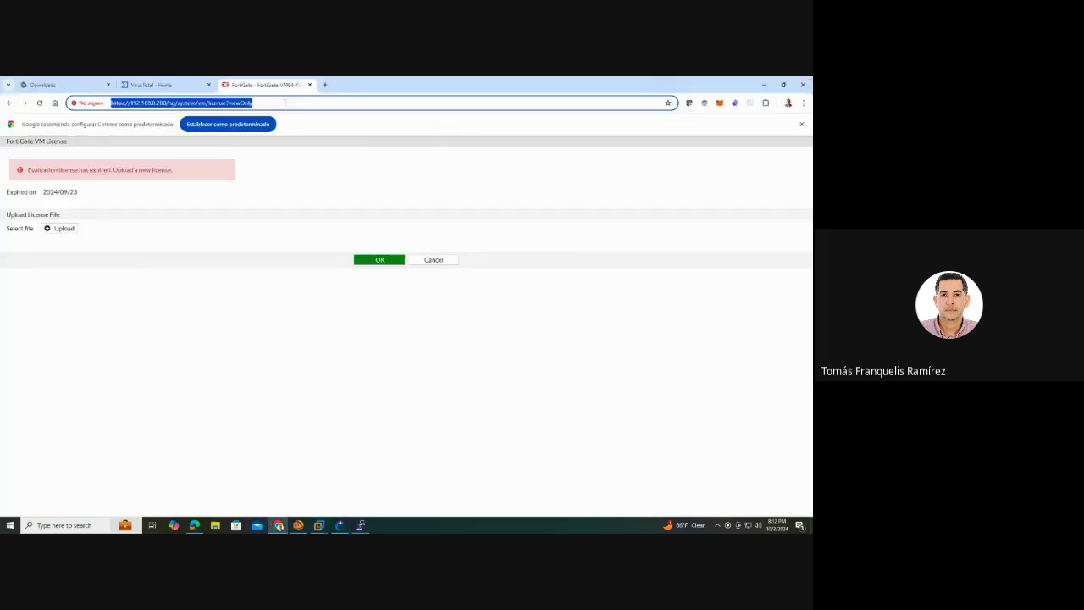
{"action": "type", "text": "192.168.0.200/ng/firewall/policy/policy/standard"}
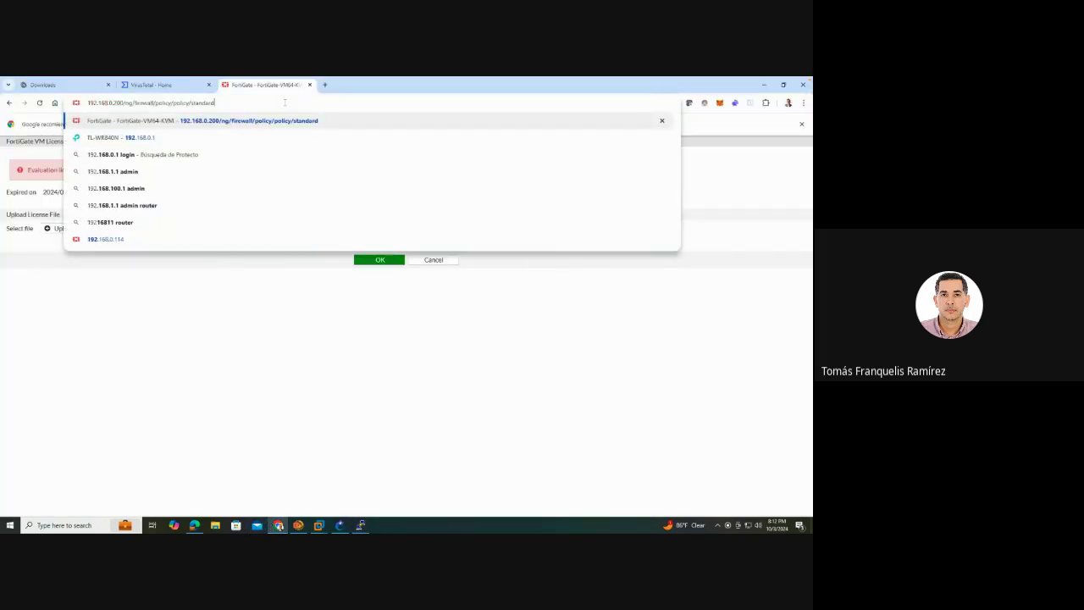
{"action": "key", "text": "BackSpace"}
{"action": "key", "text": "BackSpace"}
{"action": "key", "text": "BackSpace"}
{"action": "key", "text": "BackSpace"}
{"action": "key", "text": "BackSpace"}
{"action": "key", "text": "BackSpace"}
{"action": "key", "text": "BackSpace"}
{"action": "key", "text": "BackSpace"}
{"action": "key", "text": "BackSpace"}
{"action": "key", "text": "BackSpace"}
{"action": "key", "text": "BackSpace"}
{"action": "key", "text": "BackSpace"}
{"action": "key", "text": "BackSpace"}
{"action": "key", "text": "BackSpace"}
{"action": "key", "text": "BackSpace"}
{"action": "key", "text": "BackSpace"}
{"action": "key", "text": "BackSpace"}
{"action": "key", "text": "BackSpace"}
{"action": "key", "text": "BackSpace"}
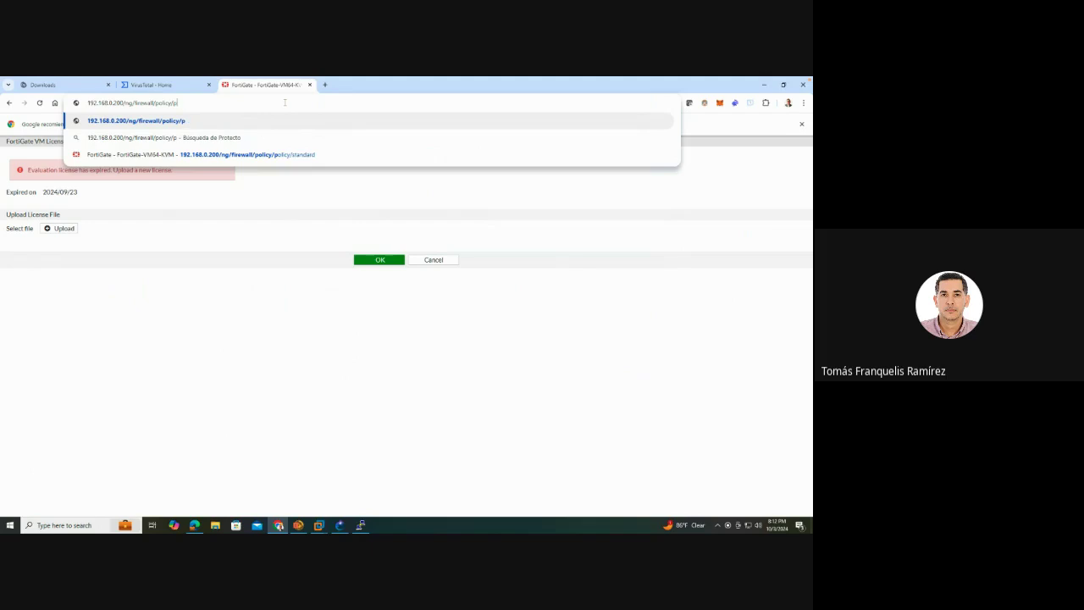
{"action": "key", "text": "BackSpace"}
{"action": "key", "text": "BackSpace"}
{"action": "key", "text": "BackSpace"}
{"action": "key", "text": "BackSpace"}
{"action": "key", "text": "BackSpace"}
{"action": "key", "text": "BackSpace"}
{"action": "key", "text": "BackSpace"}
{"action": "key", "text": "BackSpace"}
{"action": "key", "text": "BackSpace"}
{"action": "key", "text": "BackSpace"}
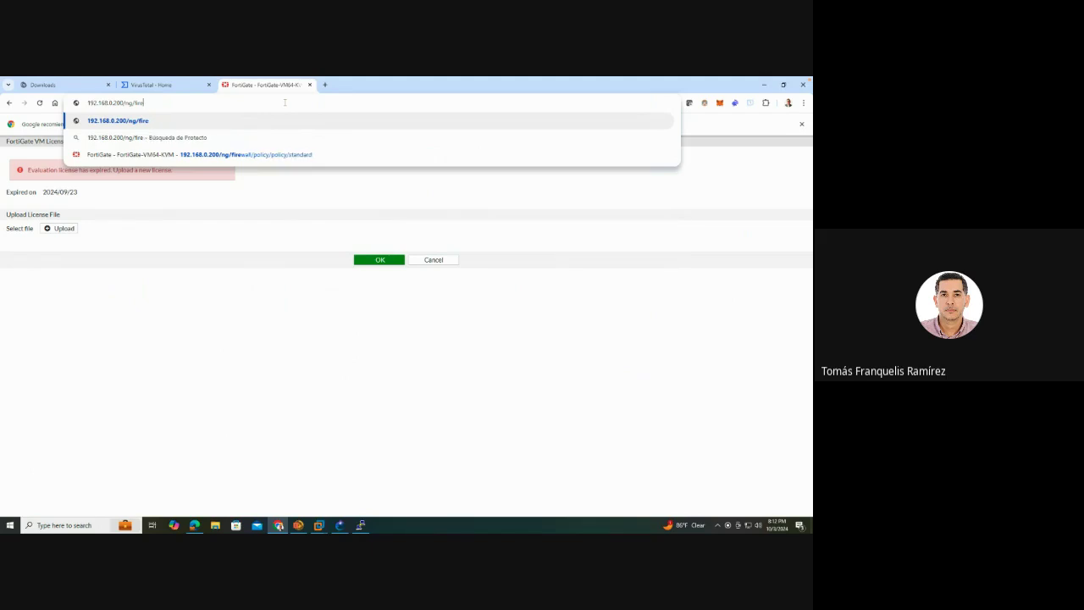
{"action": "key", "text": "BackSpace"}
{"action": "key", "text": "BackSpace"}
{"action": "key", "text": "BackSpace"}
{"action": "key", "text": "BackSpace"}
{"action": "key", "text": "BackSpace"}
{"action": "key", "text": "BackSpace"}
{"action": "key", "text": "BackSpace"}
{"action": "key", "text": "BackSpace"}
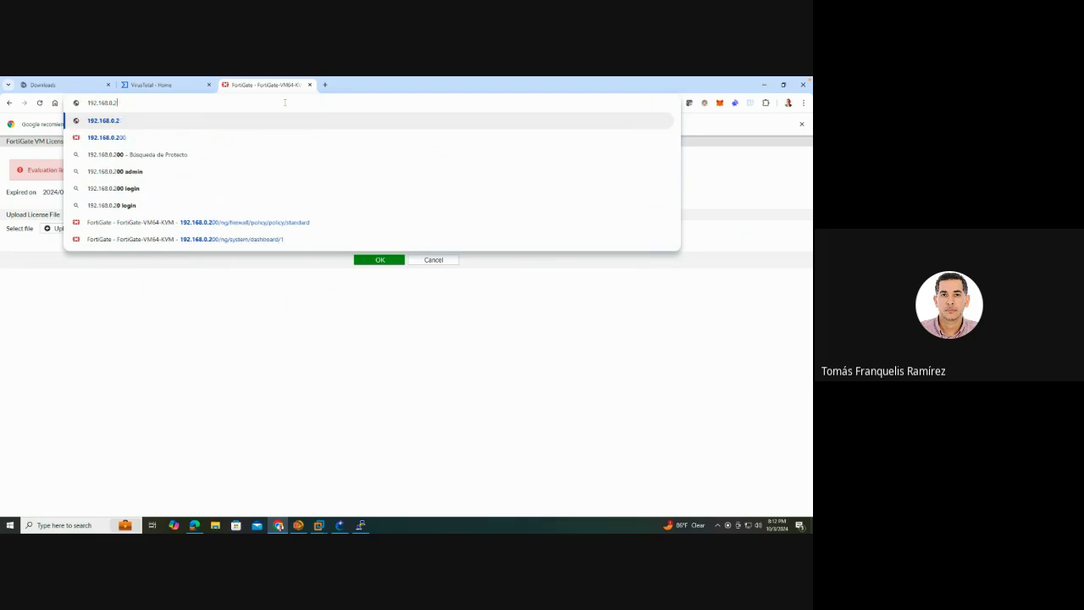
{"action": "type", "text": "109"}
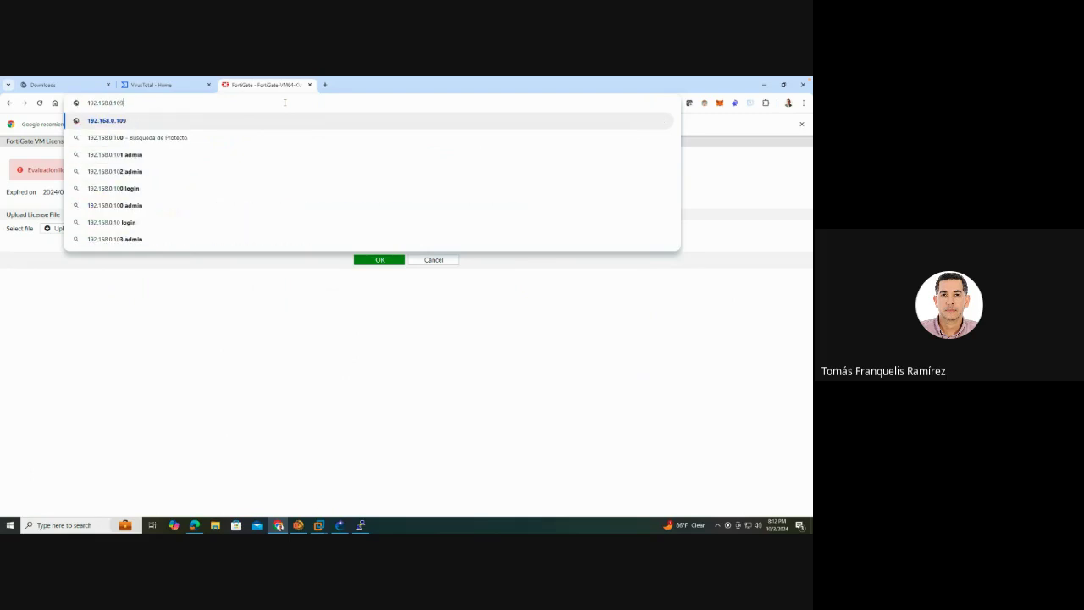
{"action": "key", "text": "Return"}
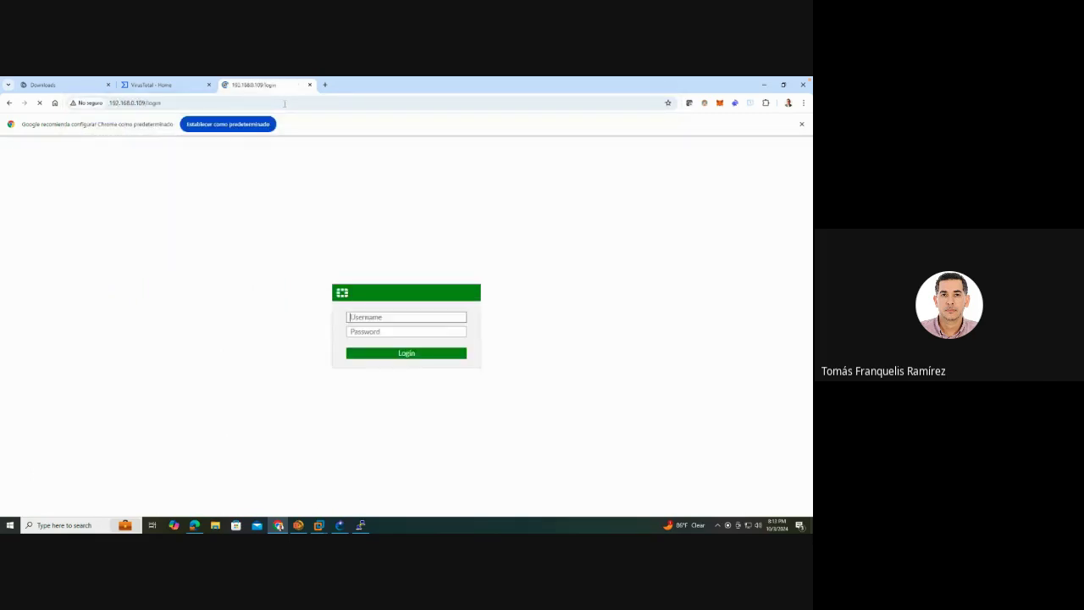
Sign in as admin, postponing the password change and the file system check
{"action": "type", "text": "admin"}
{"action": "left_click", "coordinate": [407, 356]}
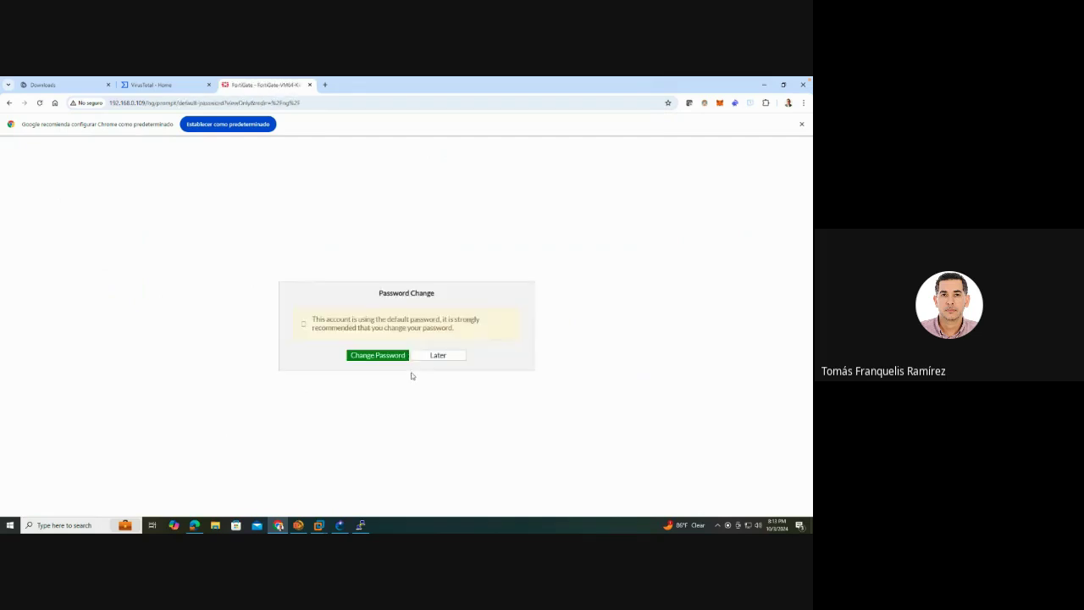
{"action": "left_click", "coordinate": [445, 359]}
{"action": "left_click", "coordinate": [450, 370]}
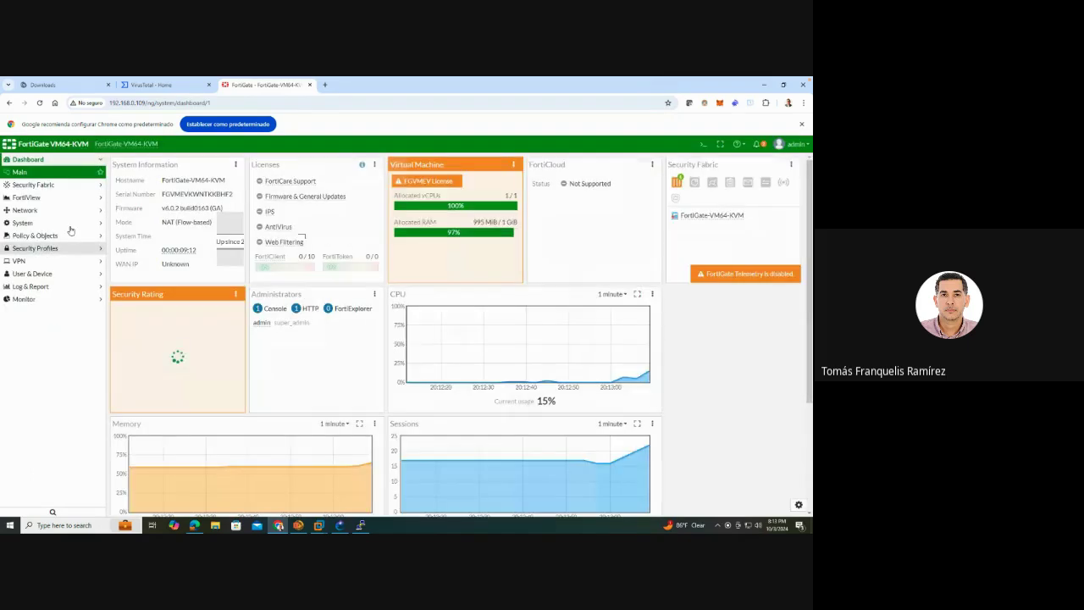
Start a new policy from Policy & Objects > IPv4 Policy with Create New
{"action": "left_click", "coordinate": [61, 237]}
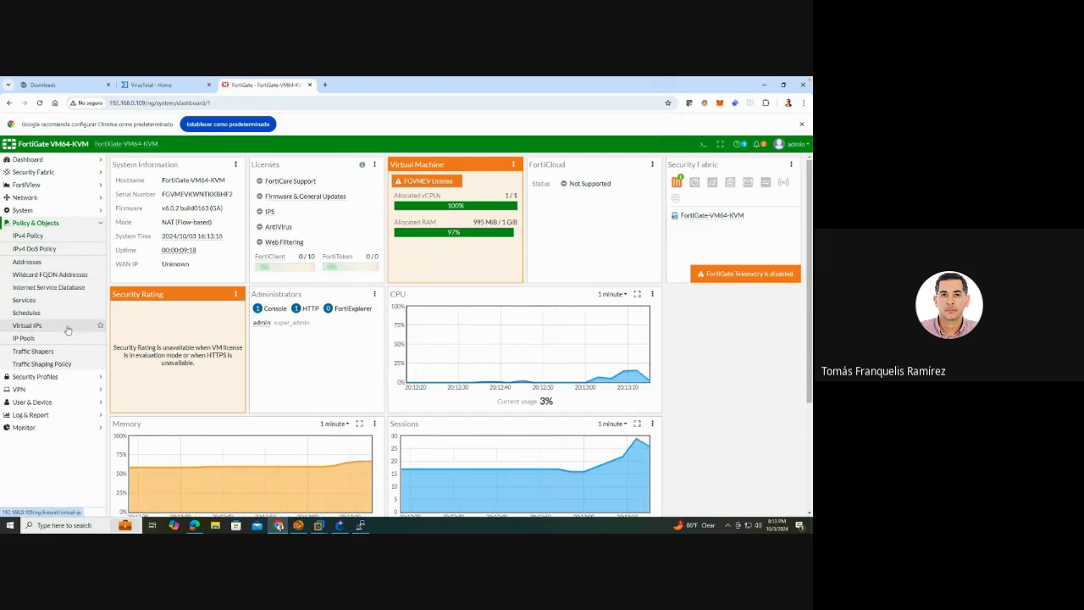
{"action": "left_click", "coordinate": [59, 376]}
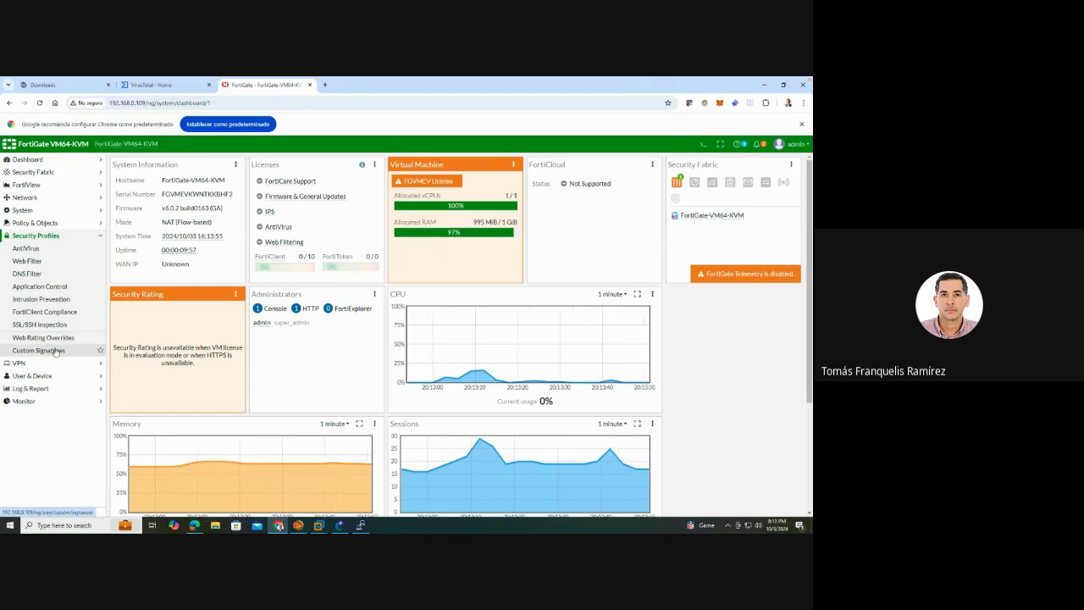
{"action": "left_click", "coordinate": [42, 225]}
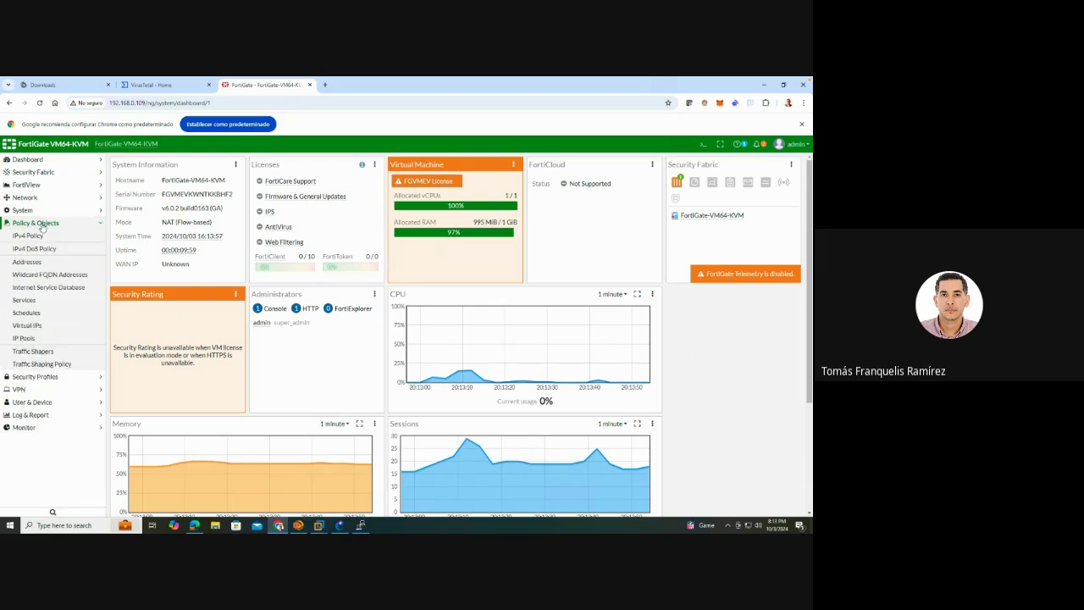
{"action": "left_click", "coordinate": [38, 235]}
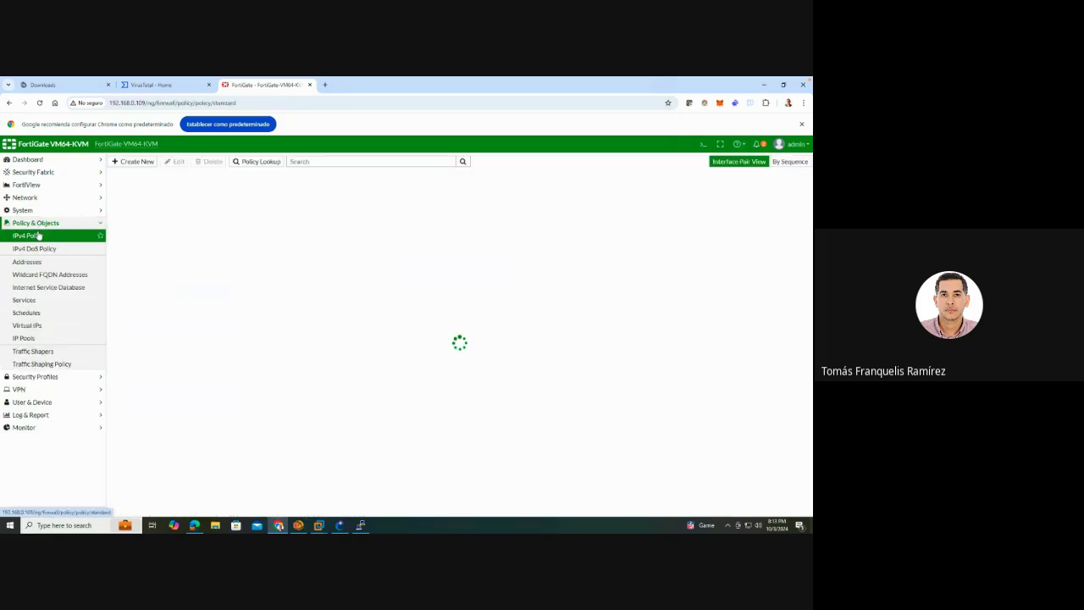
{"action": "left_click", "coordinate": [135, 162]}
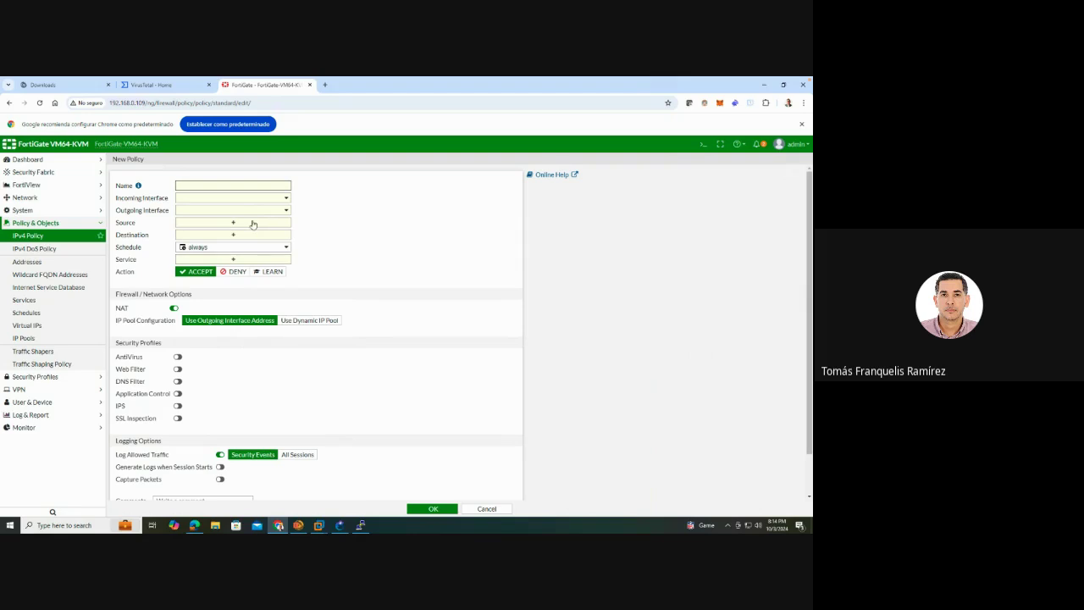
Switch on AntiVirus under the new policy's Security Profiles, keeping the default profile
{"action": "left_click", "coordinate": [253, 237]}
{"action": "mouse_move", "coordinate": [252, 247]}
{"action": "left_click", "coordinate": [178, 356]}
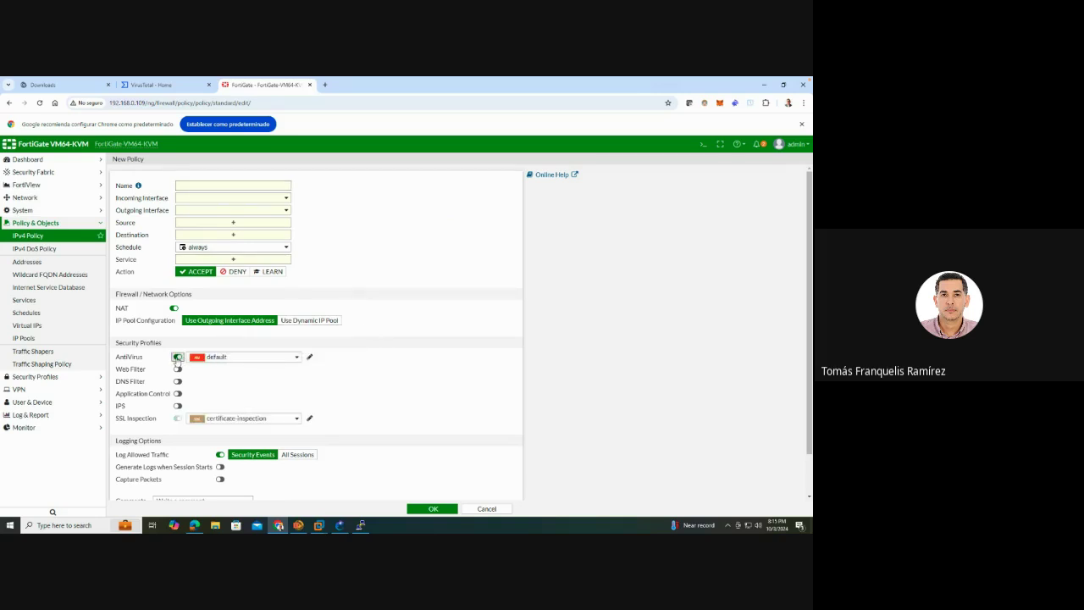
Review the default AntiVirus profile, open Security Profiles > AntiVirus in a new tab, then close the editor
{"action": "left_click", "coordinate": [310, 357]}
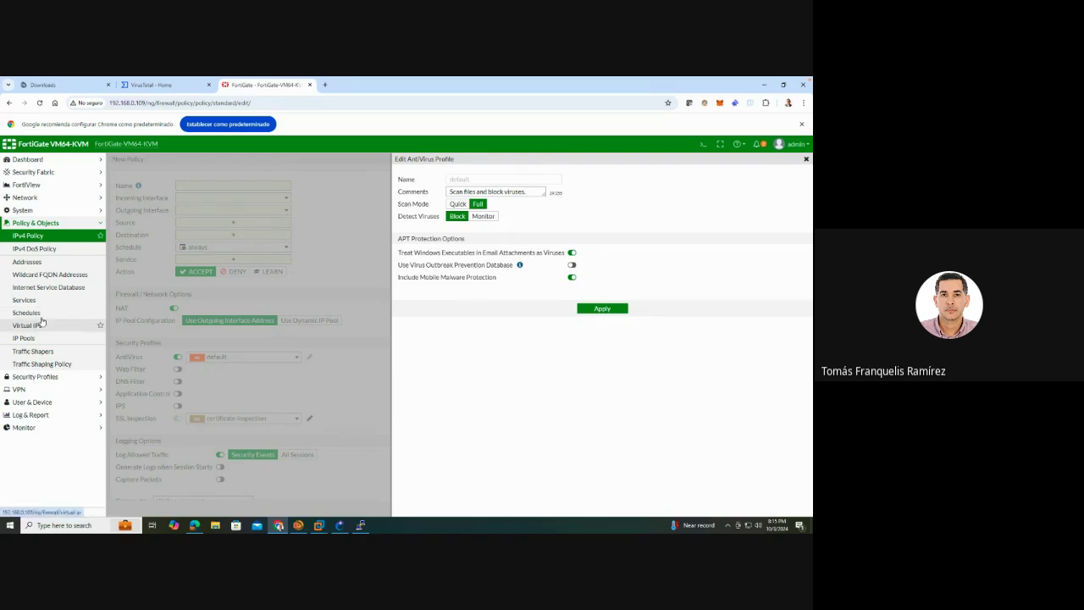
{"action": "left_click", "coordinate": [42, 376]}
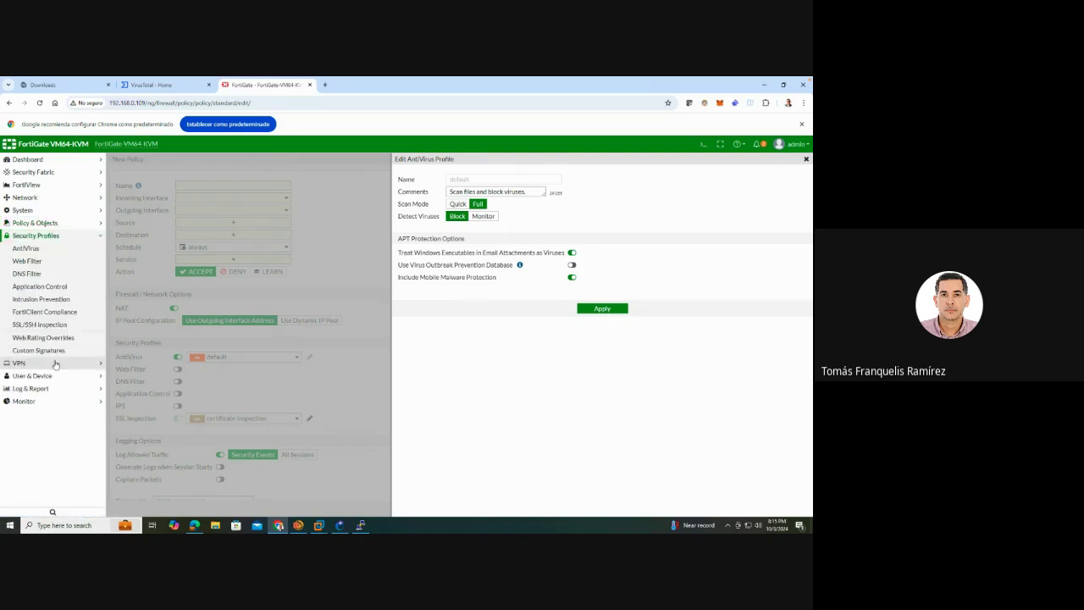
{"action": "right_click", "coordinate": [34, 252]}
{"action": "left_click", "coordinate": [93, 258]}
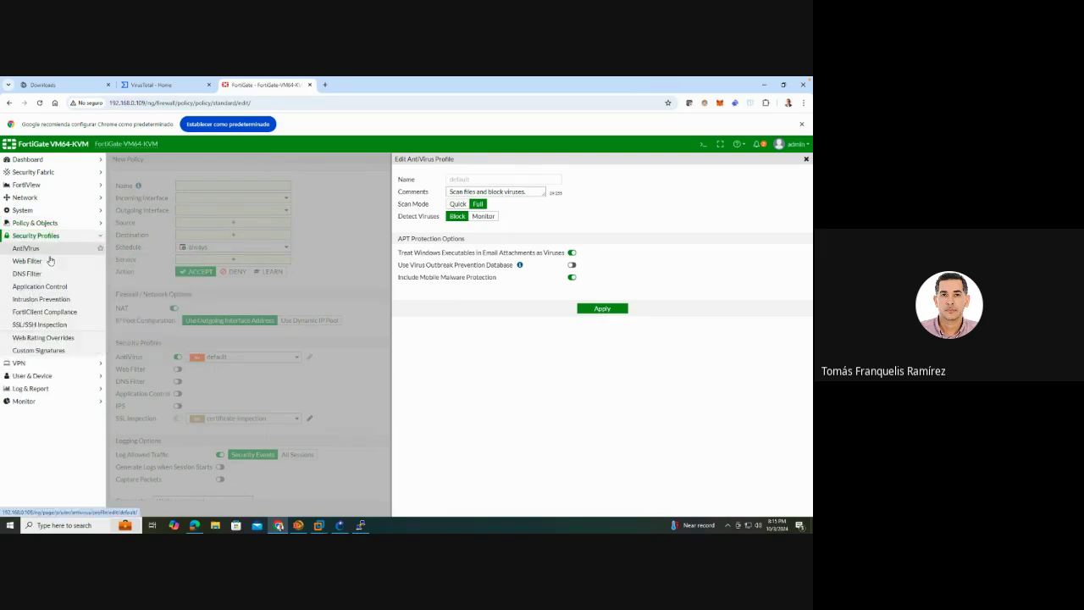
{"action": "left_click", "coordinate": [388, 84]}
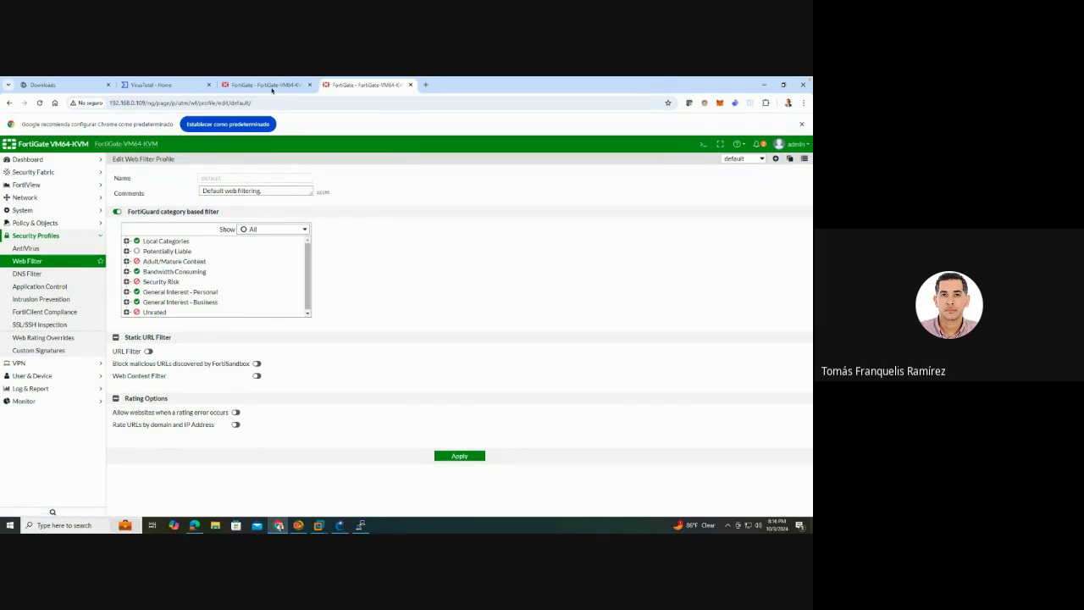
{"action": "left_click", "coordinate": [265, 85]}
{"action": "left_click", "coordinate": [603, 309]}
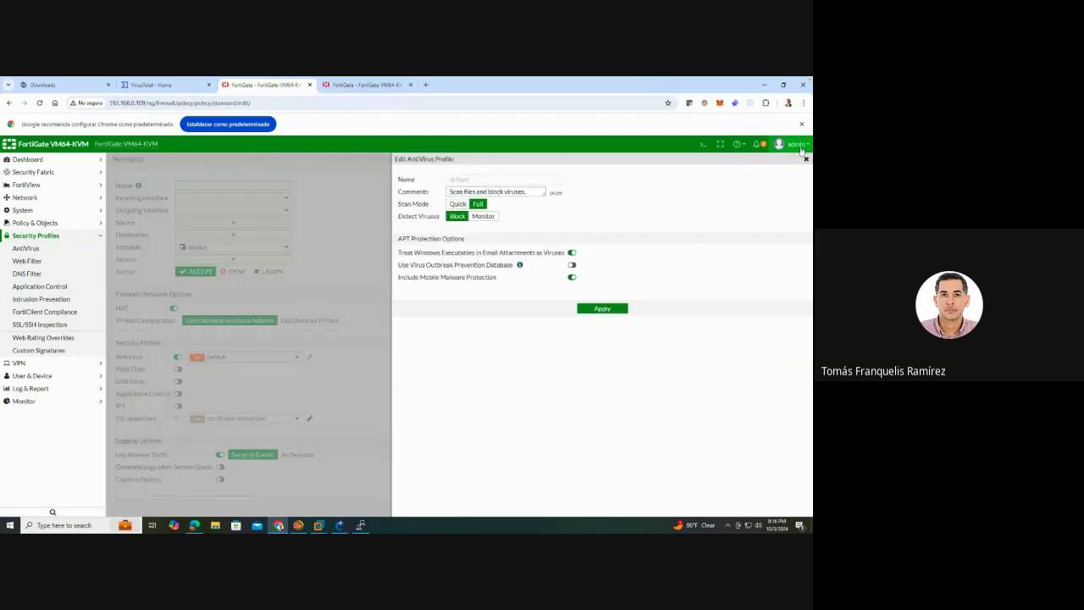
Enable Web Filter, IPS and Application Control on the policy, each with its default profile
{"action": "scroll", "coordinate": [426, 292], "scroll_direction": "down", "scroll_amount": 2}
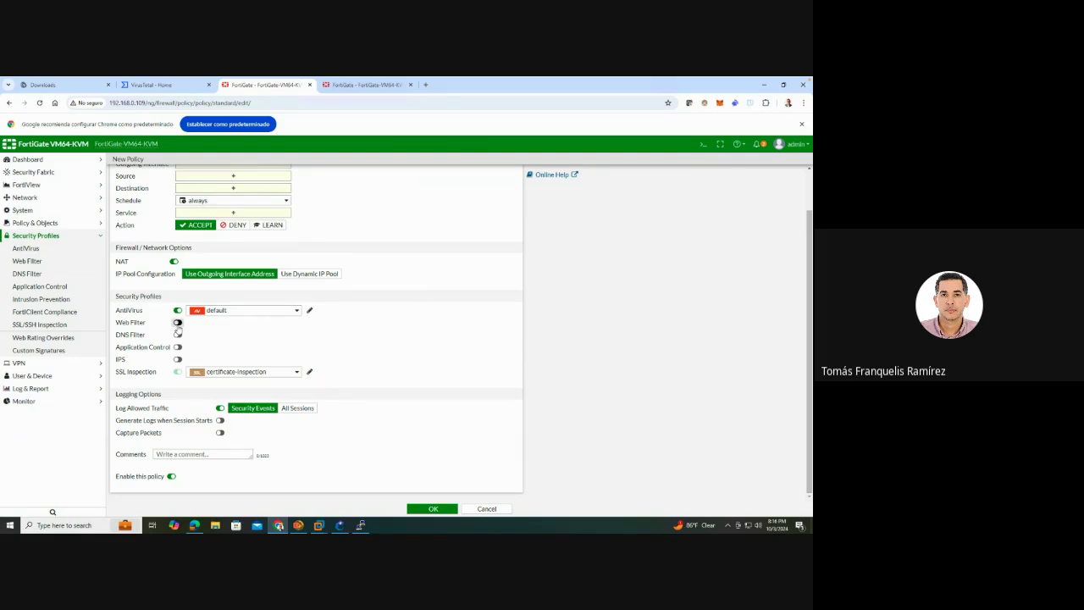
{"action": "left_click", "coordinate": [178, 324]}
{"action": "left_click", "coordinate": [234, 323]}
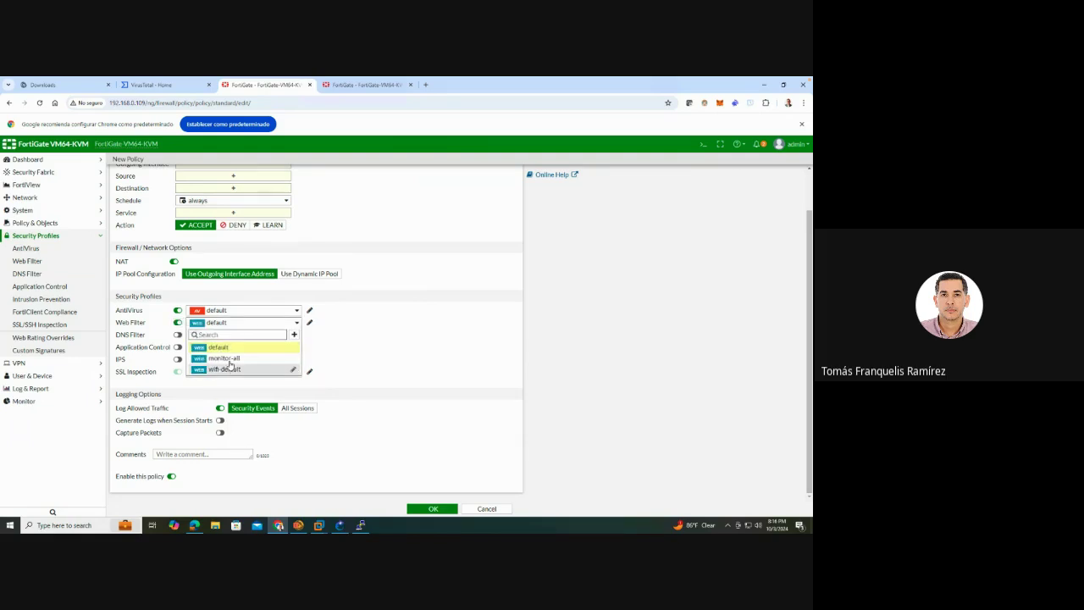
{"action": "mouse_move", "coordinate": [226, 366]}
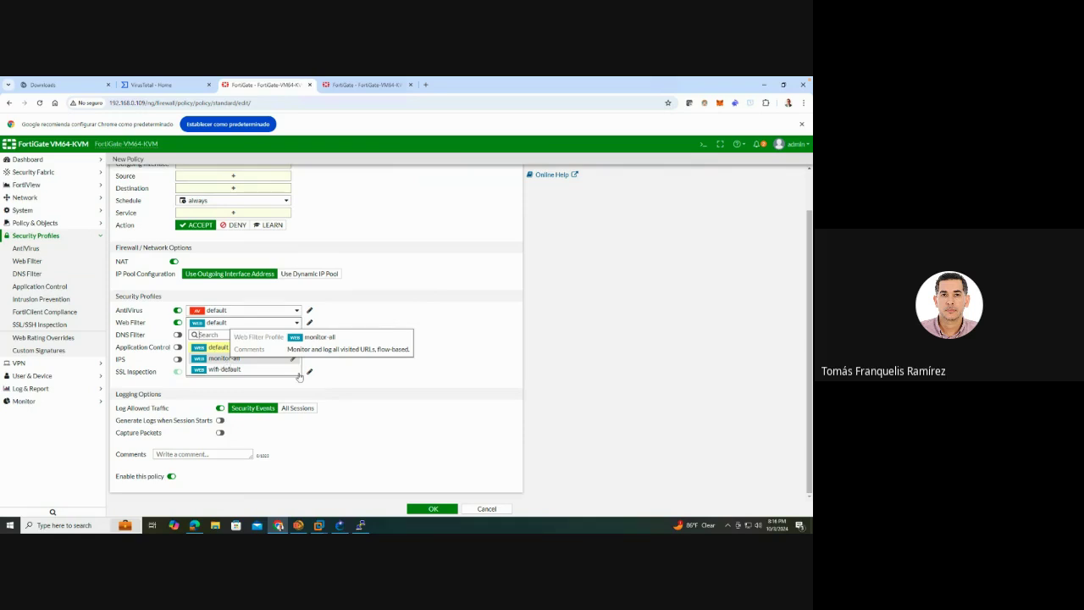
{"action": "left_click", "coordinate": [366, 389]}
{"action": "left_click", "coordinate": [178, 360]}
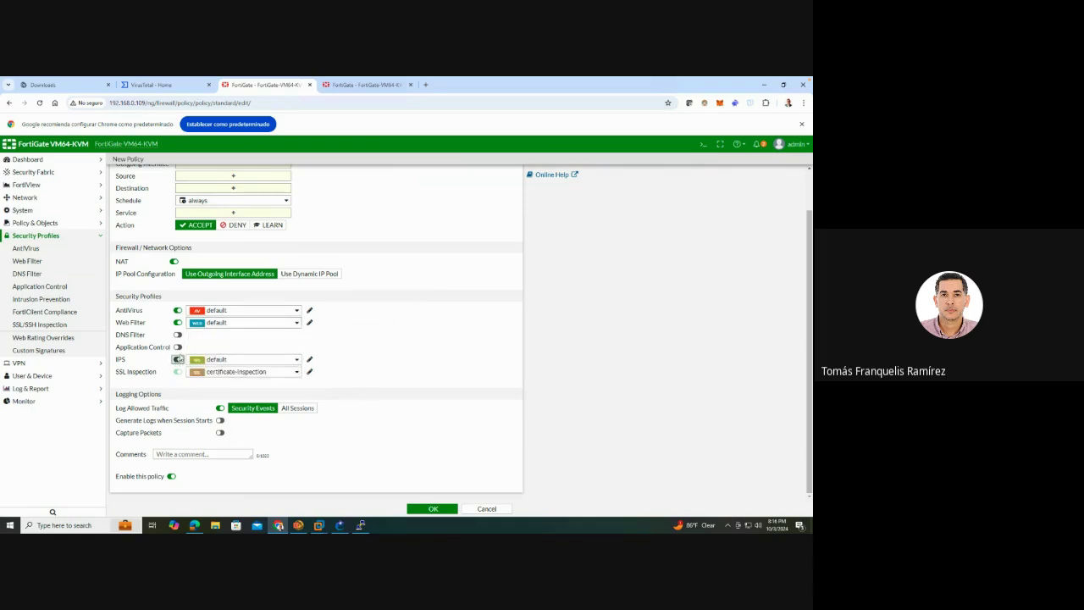
{"action": "left_click", "coordinate": [178, 347]}
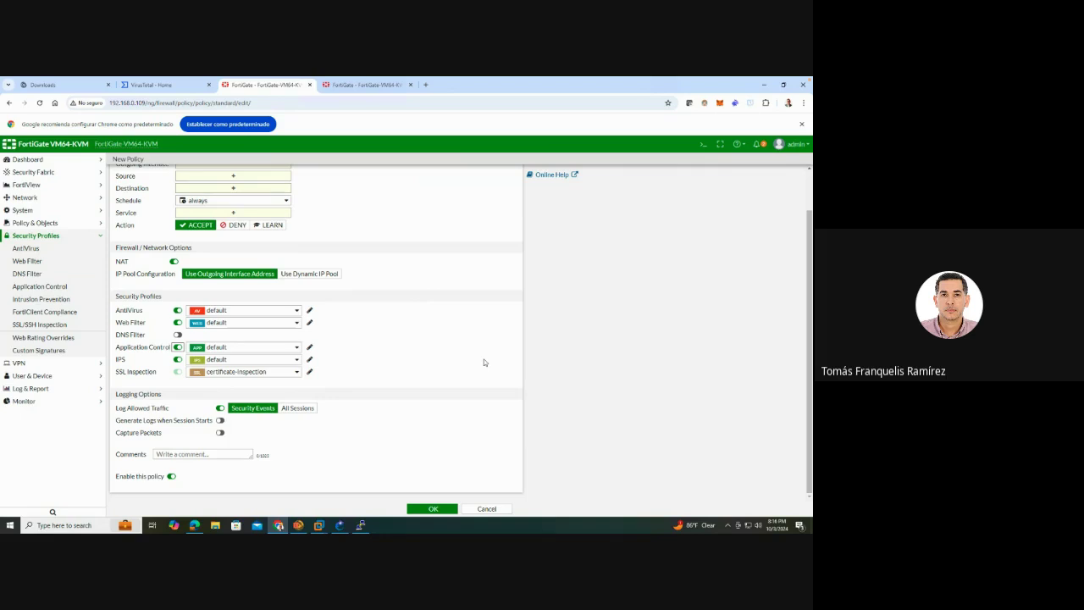
{"action": "left_click", "coordinate": [59, 212]}
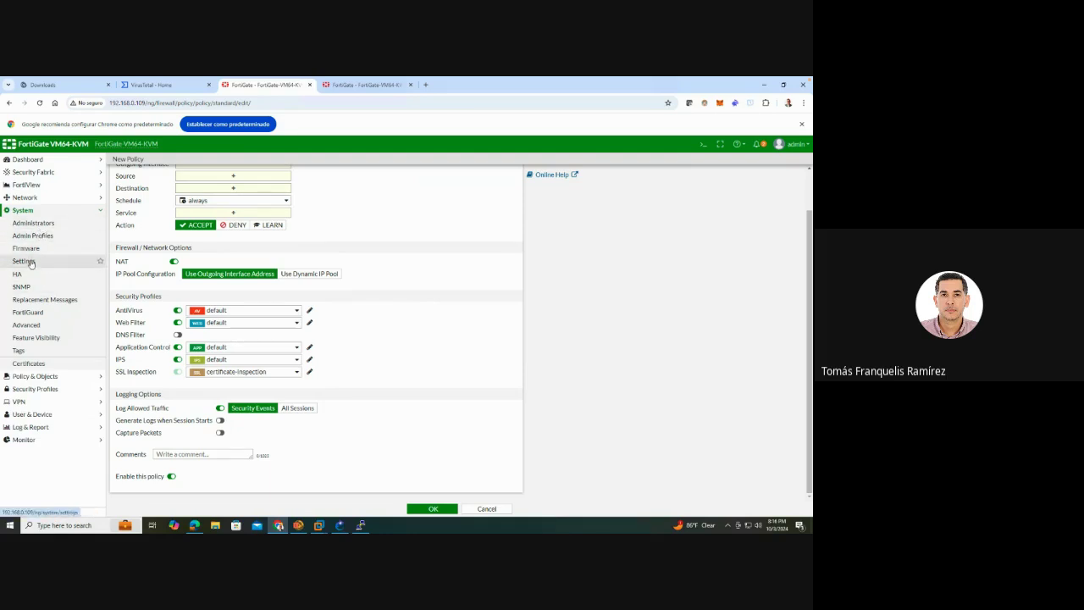
Browse the User & Device user list, guest user, guest management and authentication settings
{"action": "left_click", "coordinate": [30, 261]}
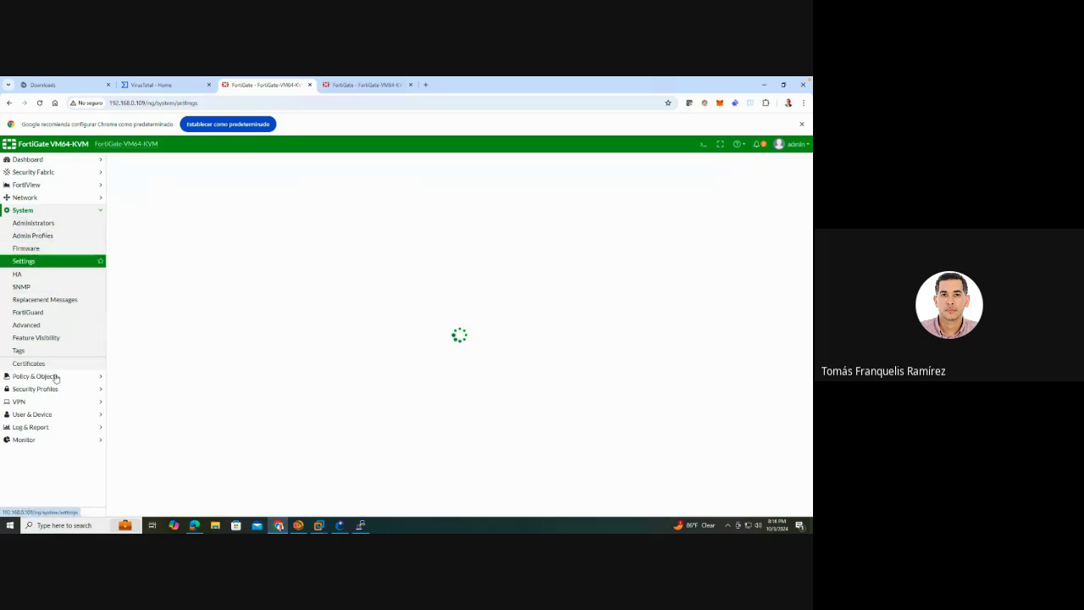
{"action": "left_click", "coordinate": [66, 416]}
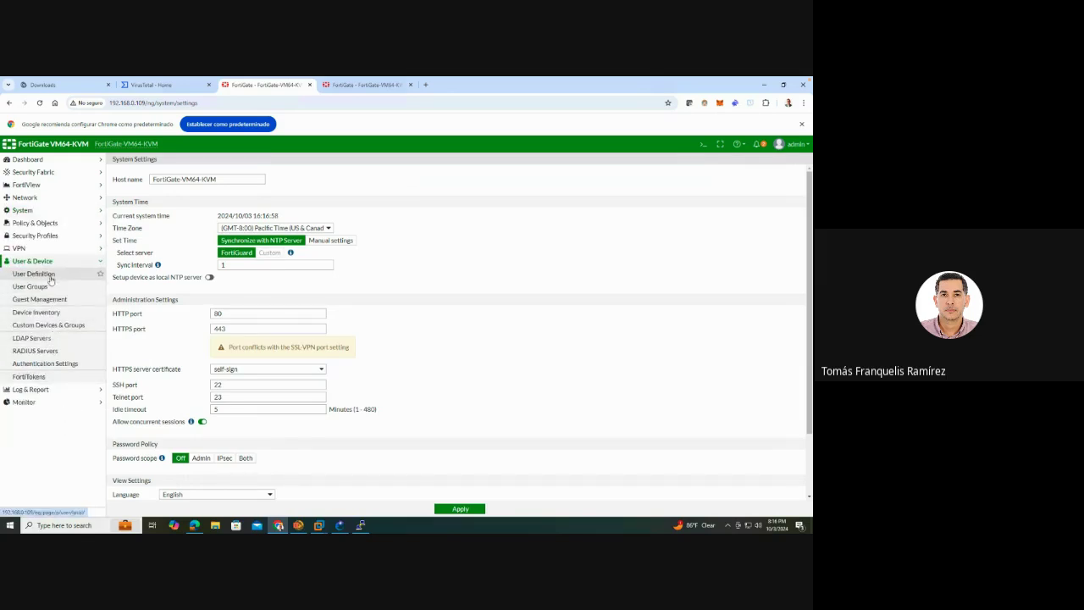
{"action": "left_click", "coordinate": [50, 275]}
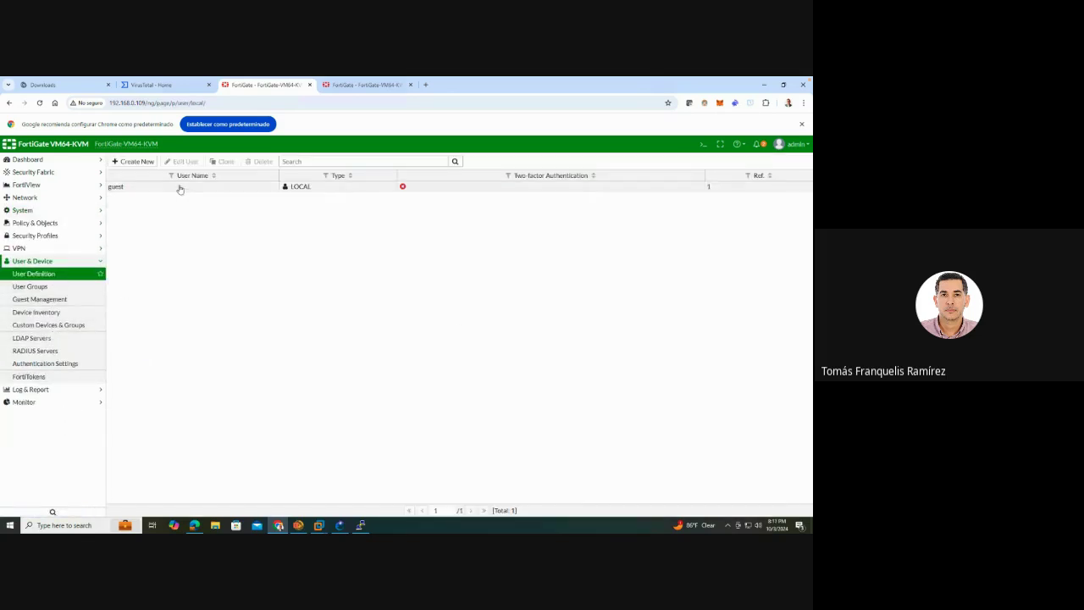
{"action": "double_click", "coordinate": [180, 187]}
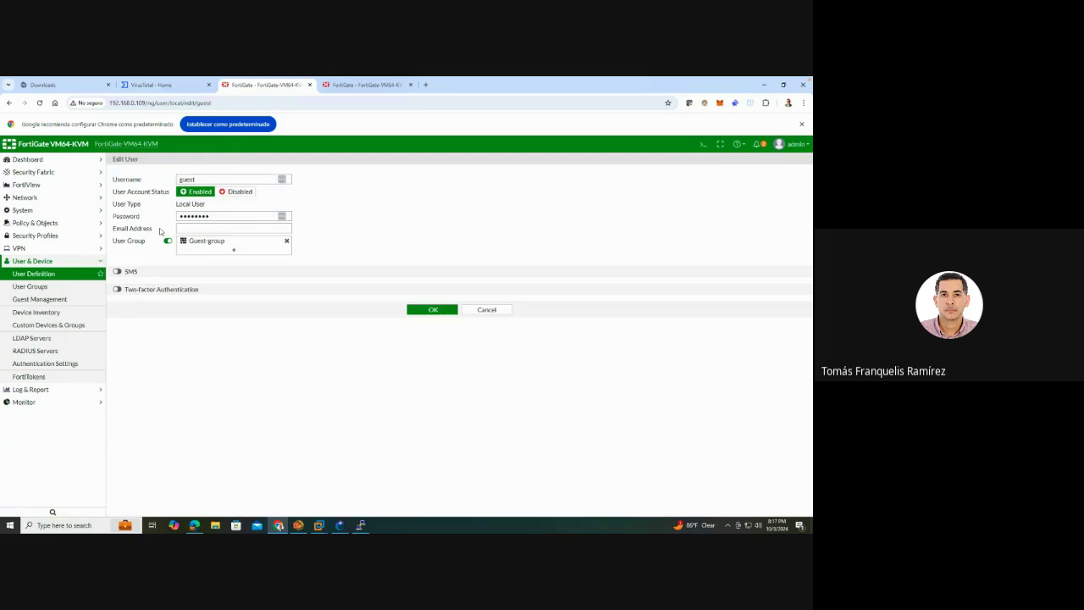
{"action": "left_click", "coordinate": [53, 299]}
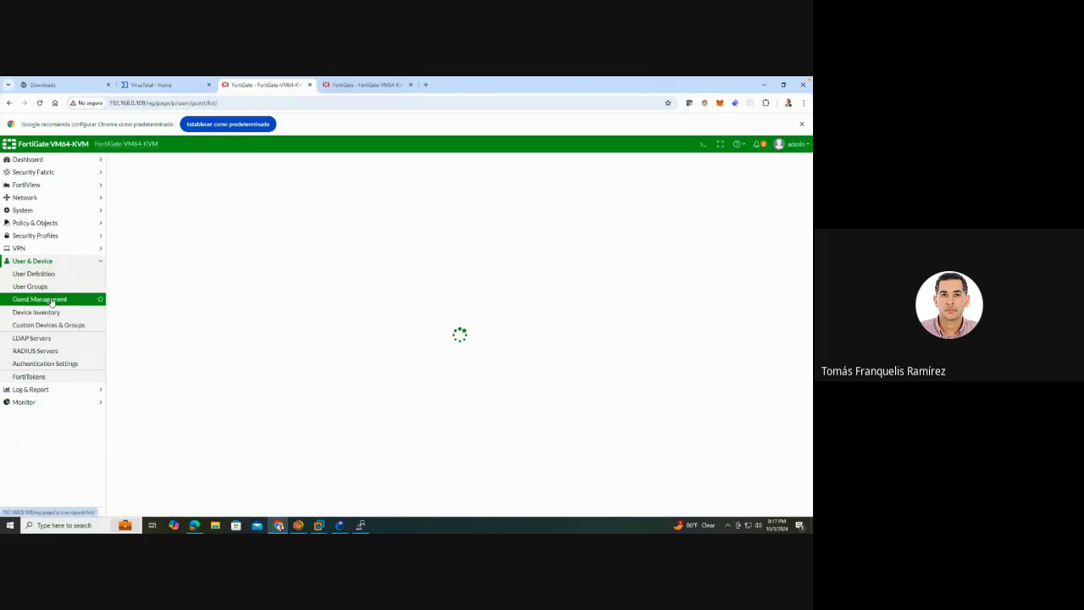
{"action": "left_click", "coordinate": [55, 366]}
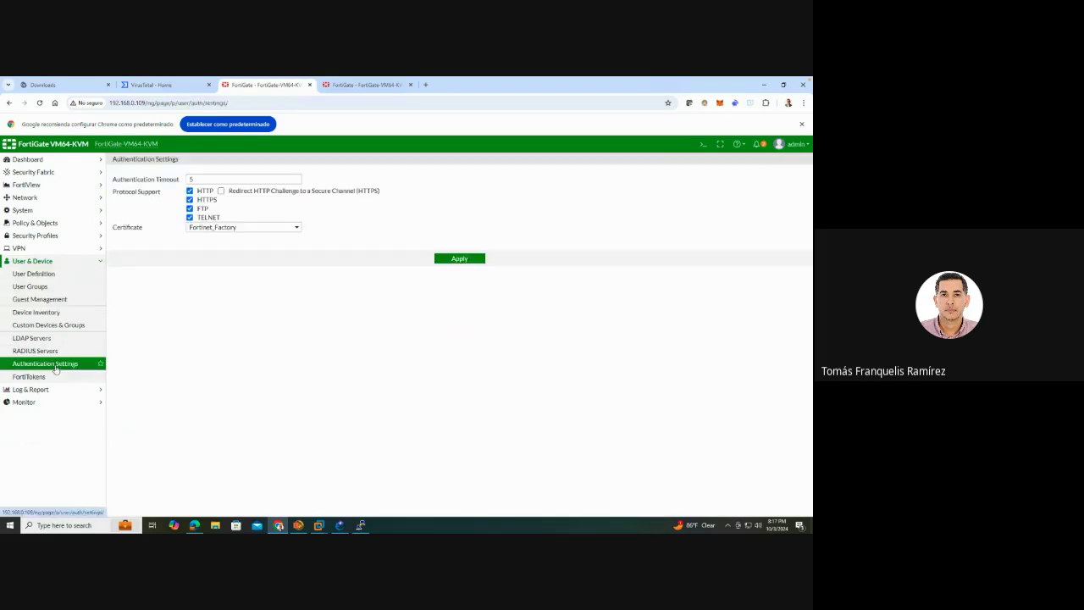
Inspect the super_admin admin profile's permissions, then return to the Administrators list
{"action": "left_click", "coordinate": [42, 212]}
{"action": "left_click", "coordinate": [50, 223]}
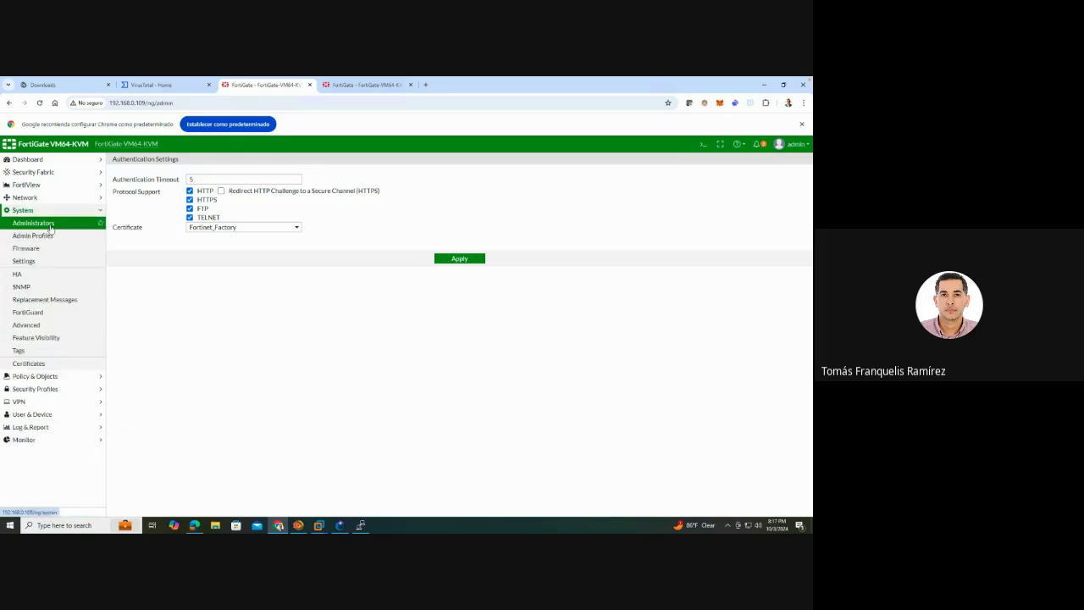
{"action": "left_click", "coordinate": [34, 235]}
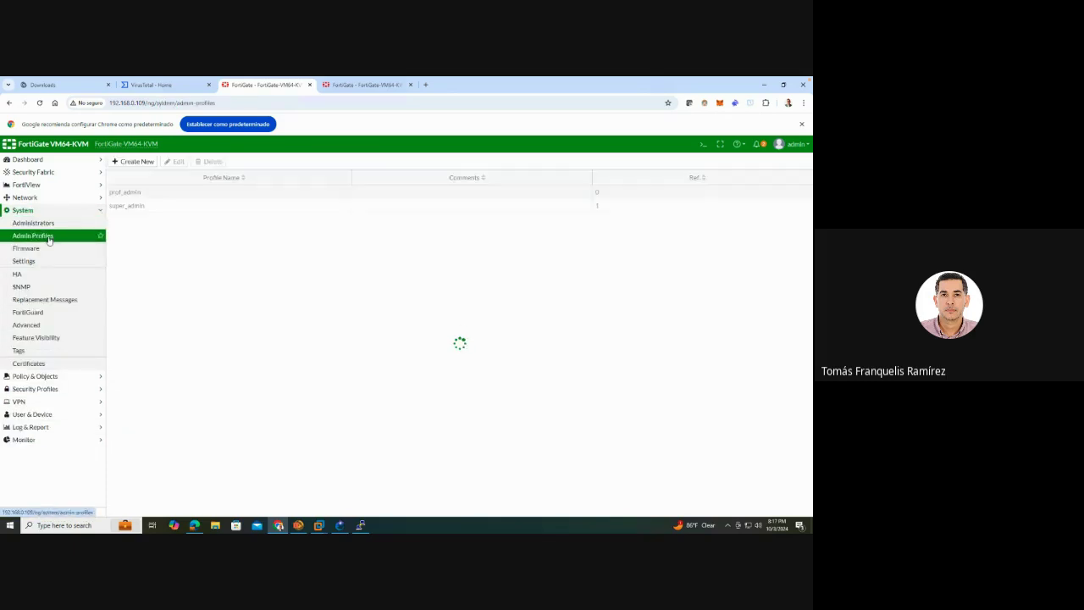
{"action": "double_click", "coordinate": [142, 209]}
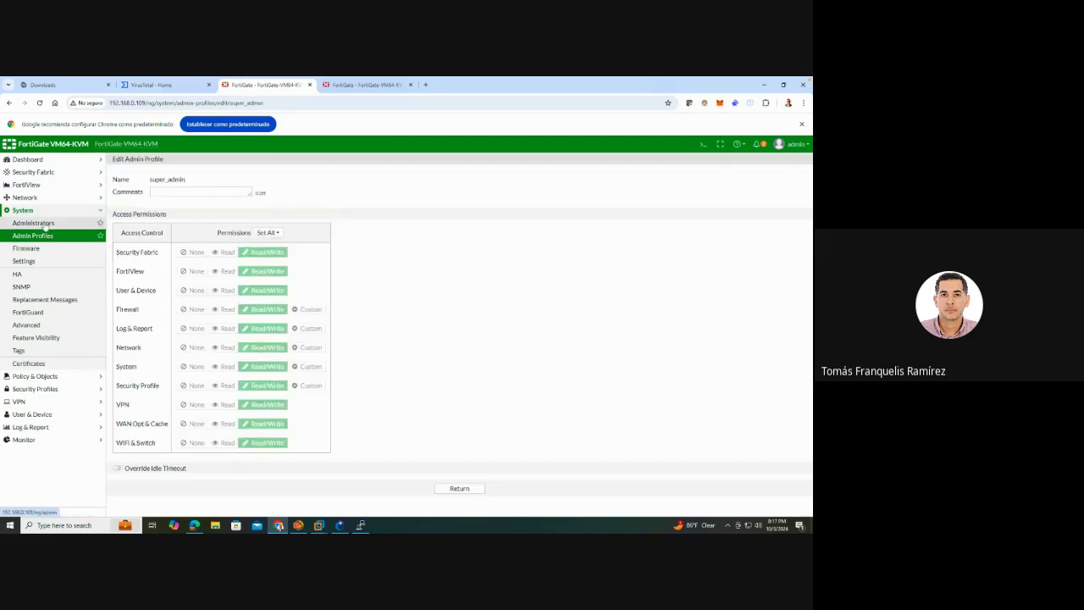
{"action": "left_click", "coordinate": [44, 223]}
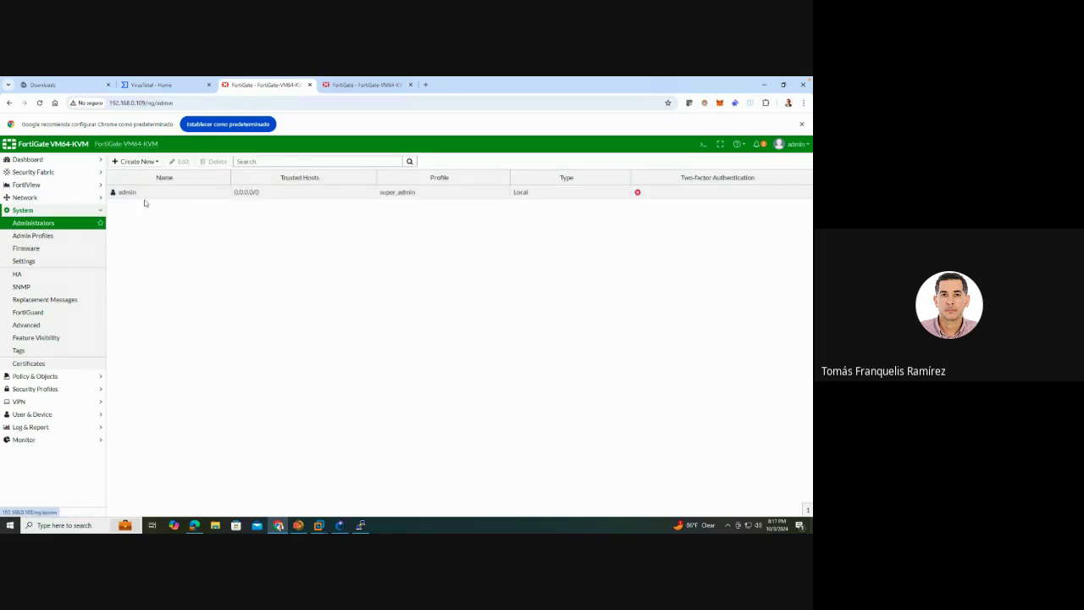
Give the admin account a new password, entering and confirming it
{"action": "double_click", "coordinate": [138, 193]}
{"action": "left_click", "coordinate": [295, 179]}
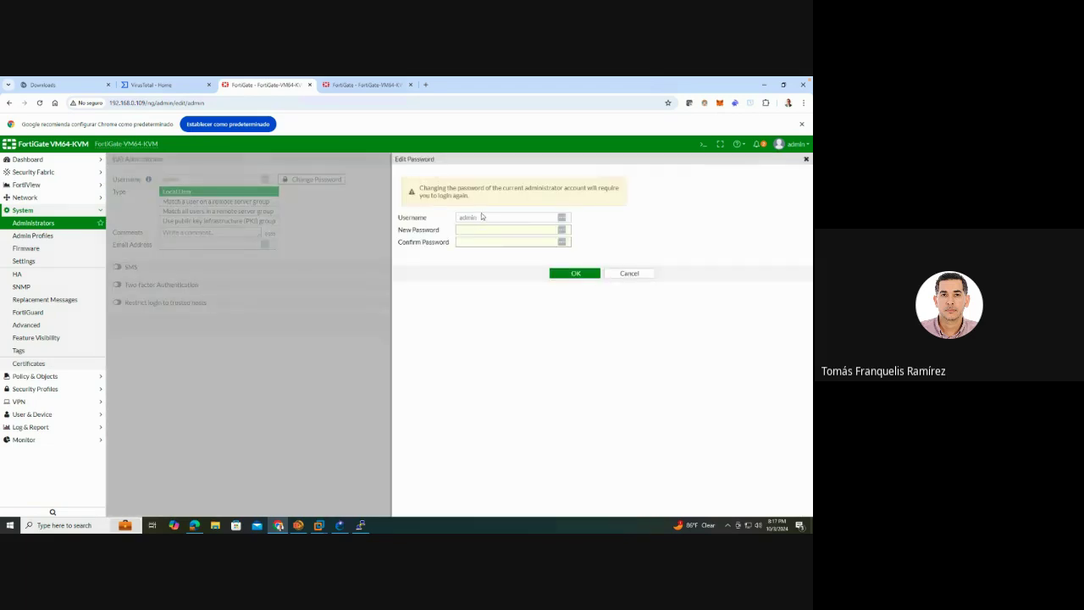
{"action": "left_click", "coordinate": [491, 229]}
{"action": "type", "text": "admin"}
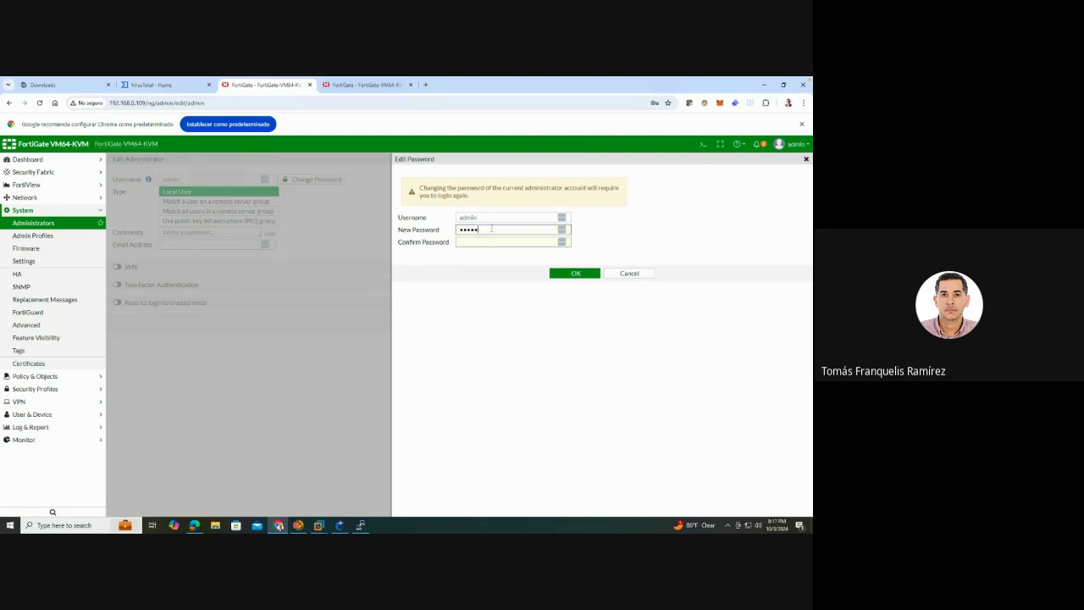
{"action": "type", "text": "123"}
{"action": "key", "text": "Tab"}
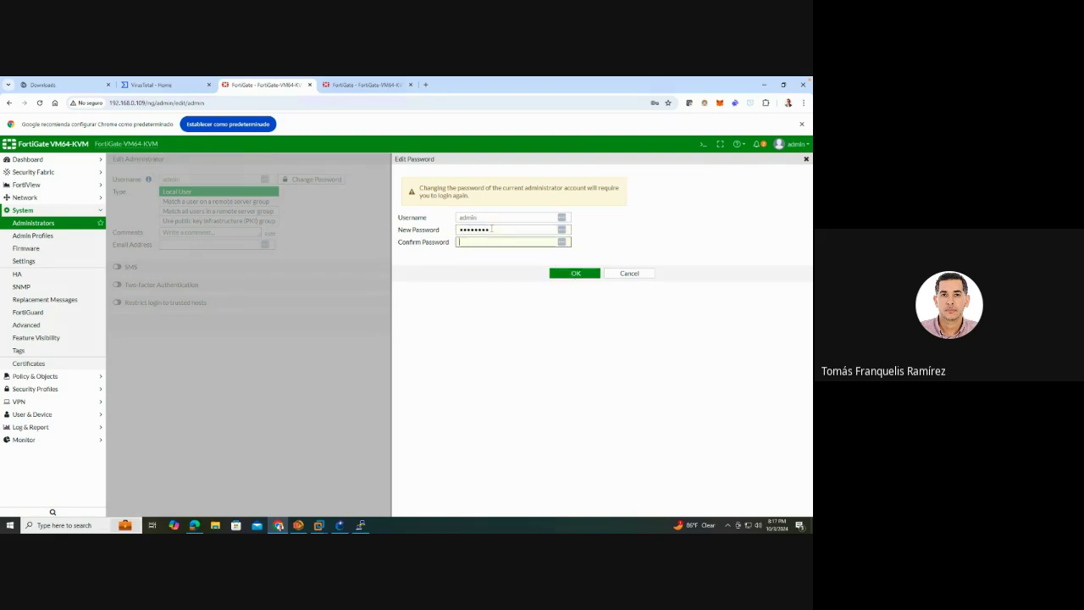
{"action": "type", "text": "admin123"}
{"action": "left_click", "coordinate": [583, 273]}
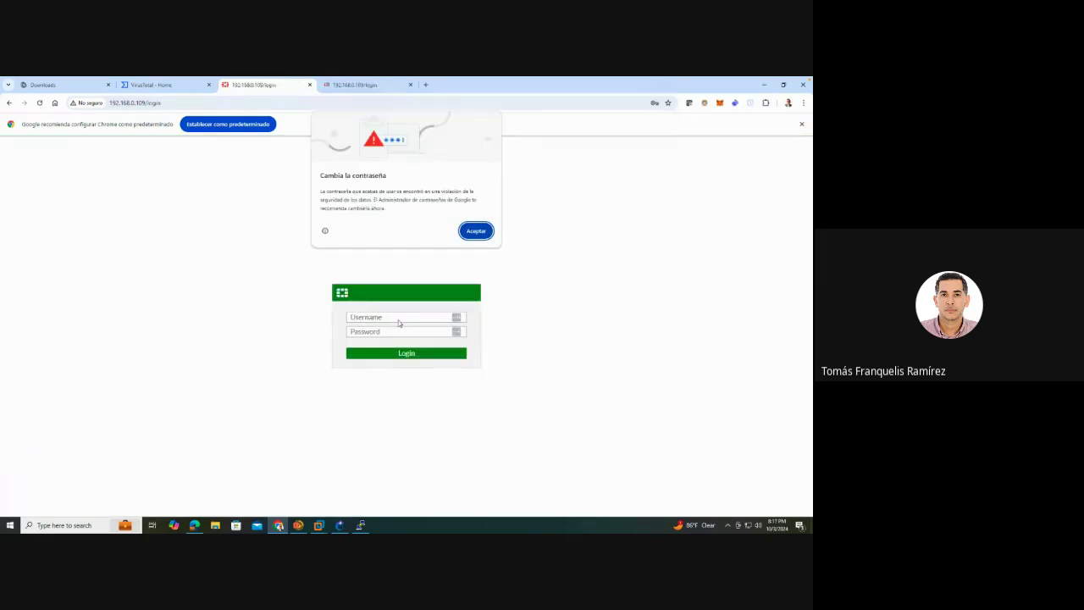
Log back in as admin with the new password, handling browser prompts and postponing the file system check
{"action": "key", "text": "Return"}
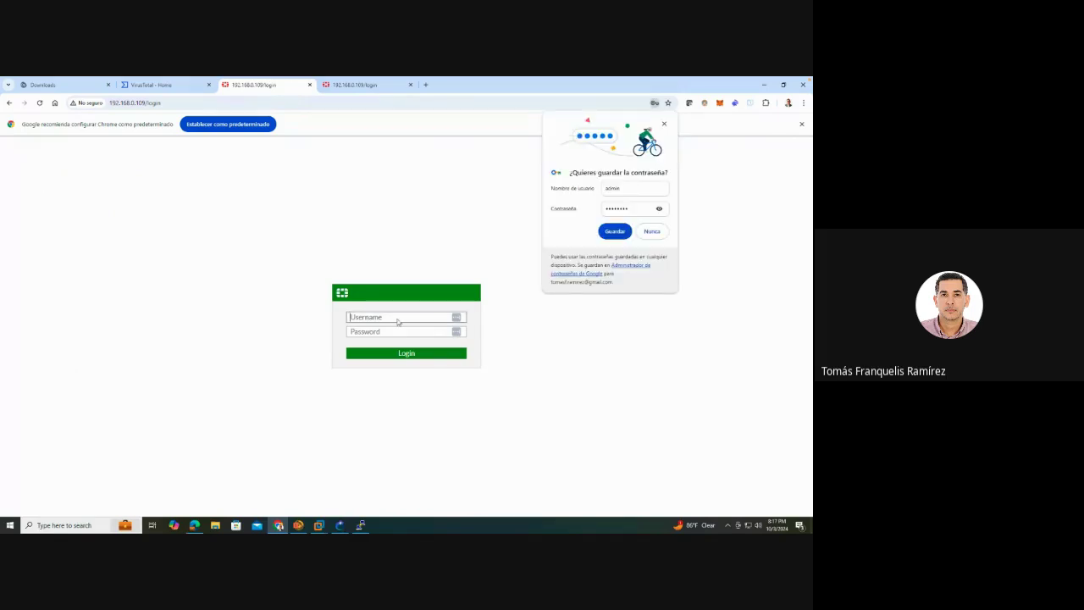
{"action": "type", "text": "admin"}
{"action": "key", "text": "Tab"}
{"action": "type", "text": "admin123"}
{"action": "key", "text": "Return"}
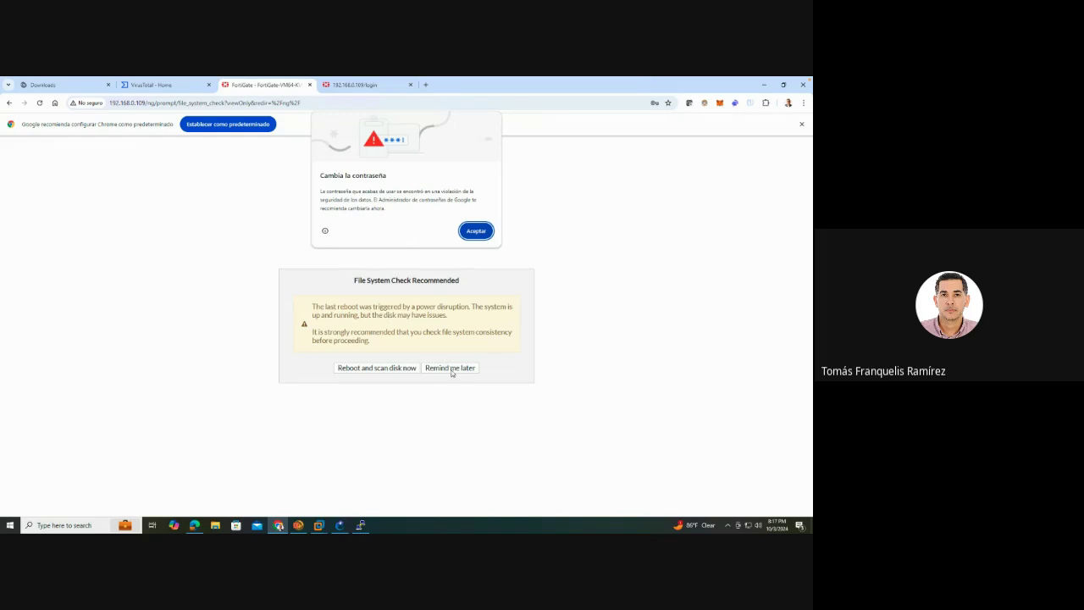
{"action": "left_click", "coordinate": [477, 231]}
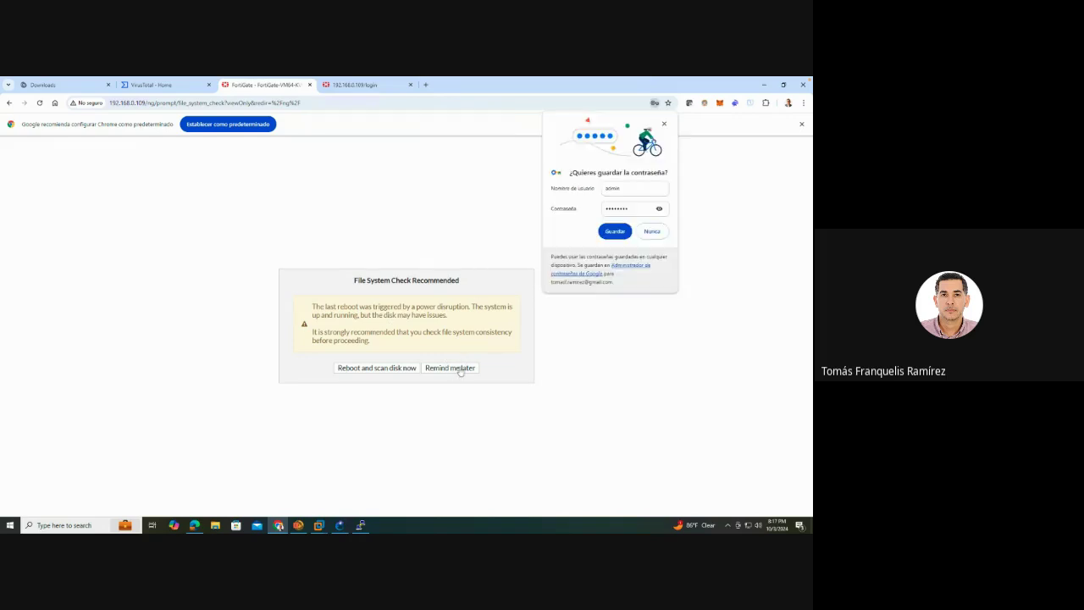
{"action": "left_click", "coordinate": [617, 232]}
{"action": "left_click", "coordinate": [449, 367]}
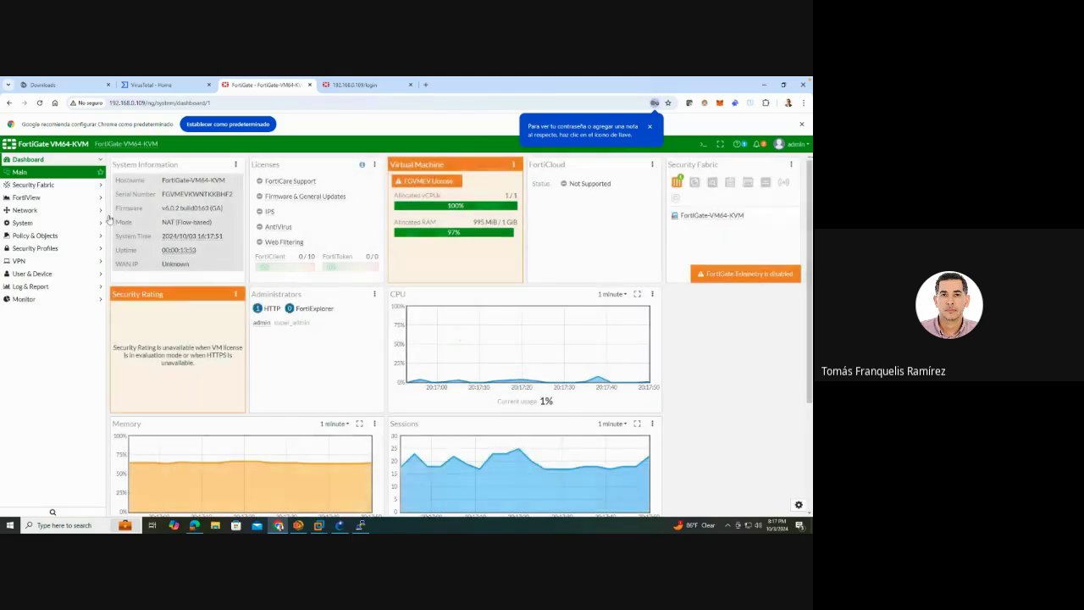
Open port1 (WAN1) from Network > Interfaces and scroll to its Administrative Access protocols
{"action": "left_click", "coordinate": [58, 212]}
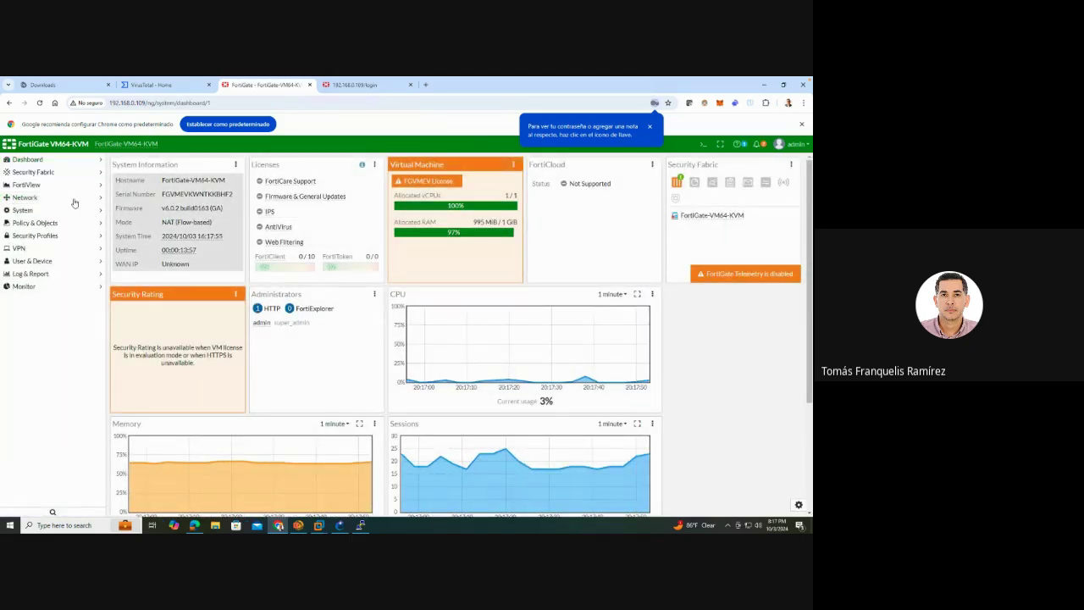
{"action": "left_click", "coordinate": [40, 211]}
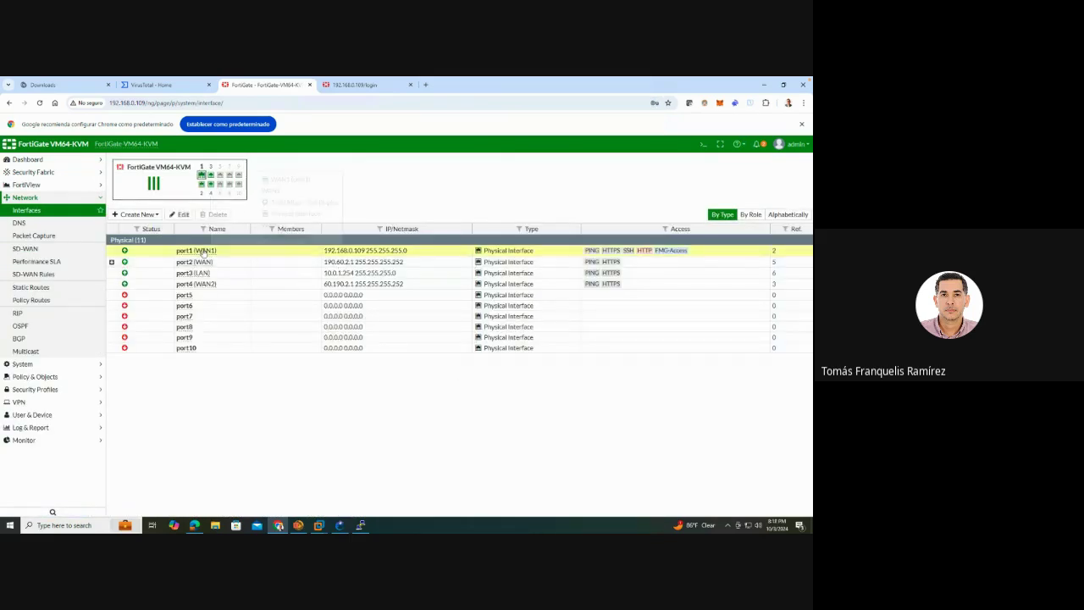
{"action": "double_click", "coordinate": [202, 251]}
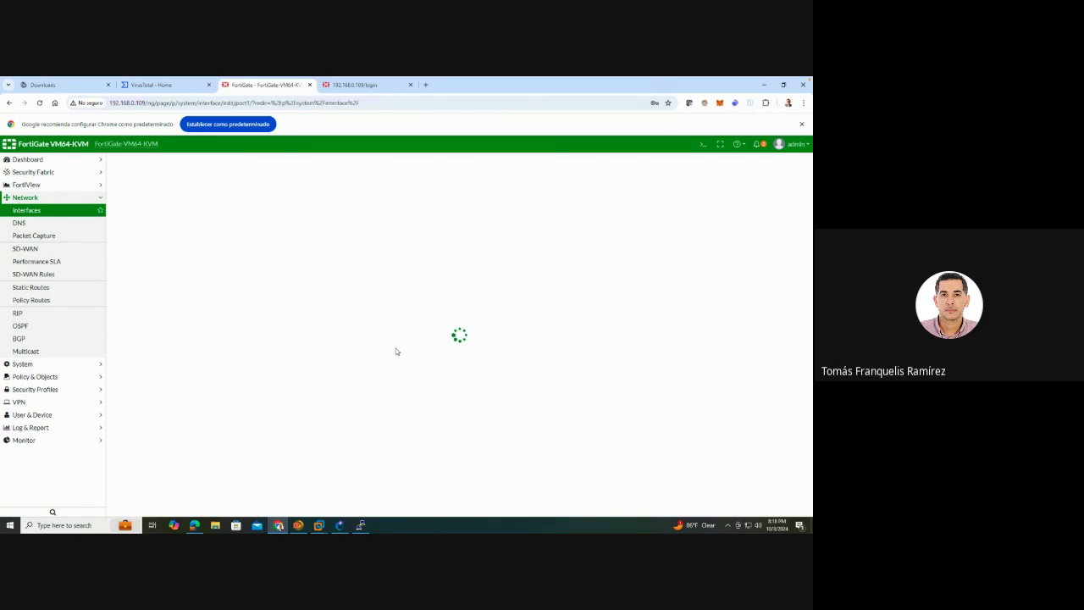
{"action": "scroll", "coordinate": [404, 282], "scroll_direction": "down", "scroll_amount": 3}
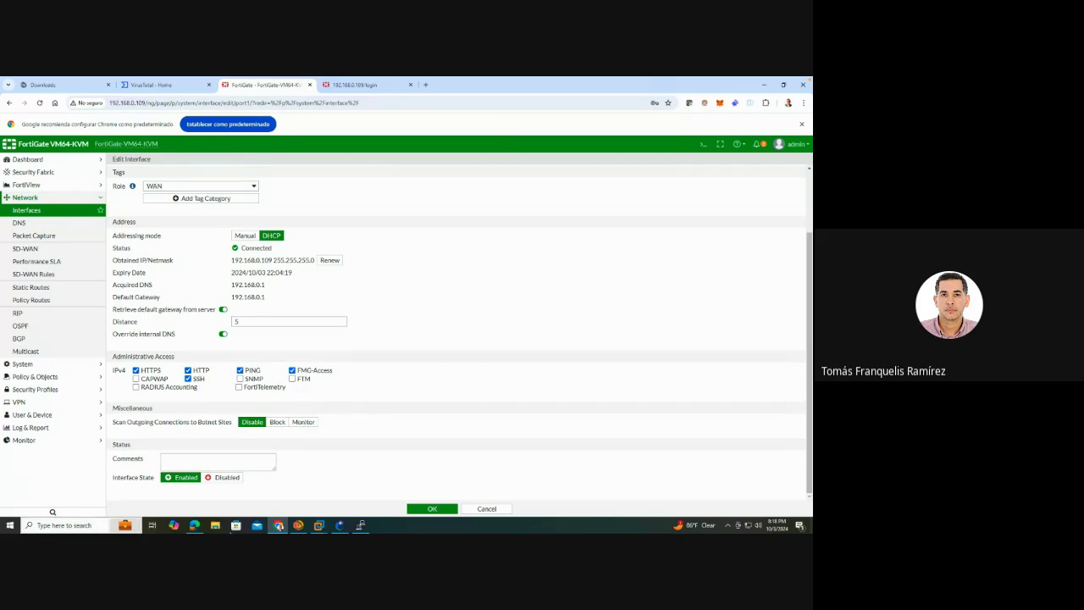
Open a PuTTY Telnet session to 192.168.0.109, then close the blank session window
{"action": "right_click", "coordinate": [360, 525]}
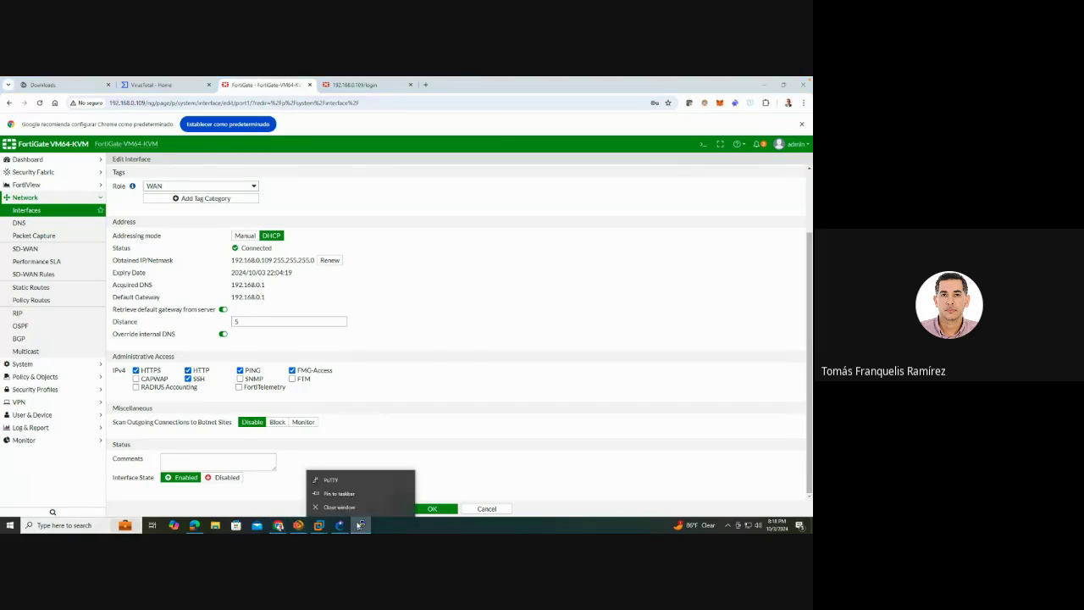
{"action": "left_click", "coordinate": [332, 480]}
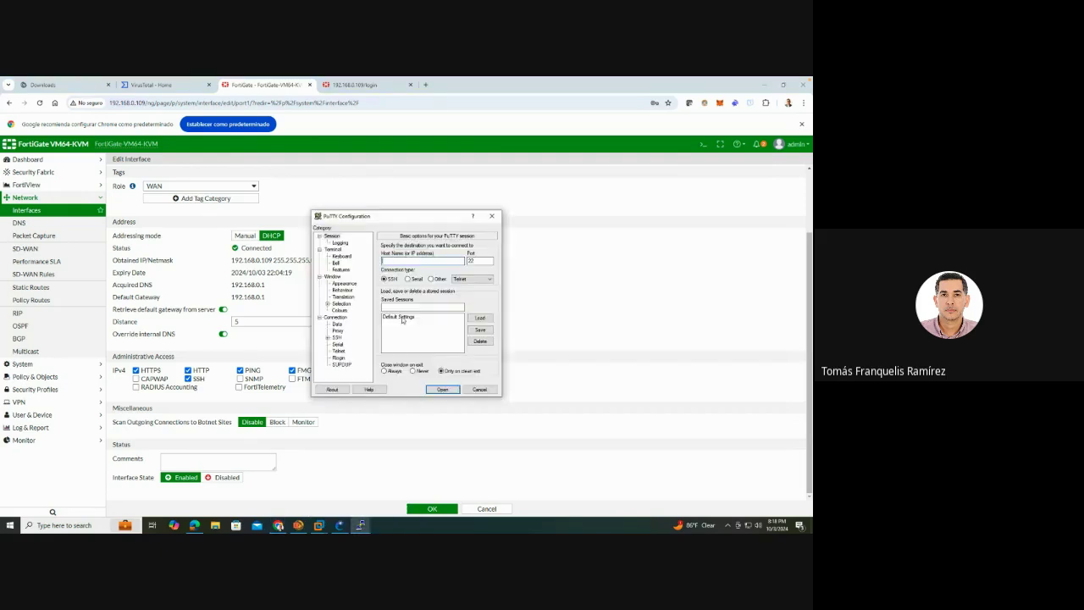
{"action": "left_click", "coordinate": [431, 279]}
{"action": "type", "text": "192.1"}
{"action": "left_click", "coordinate": [443, 389]}
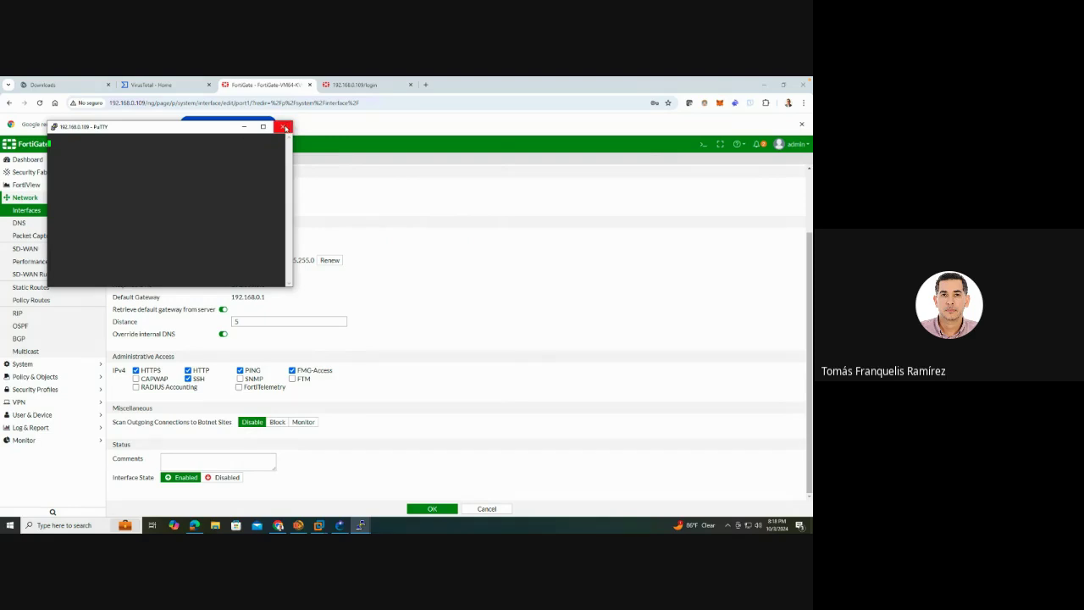
{"action": "left_click", "coordinate": [286, 128]}
{"action": "left_click", "coordinate": [424, 337]}
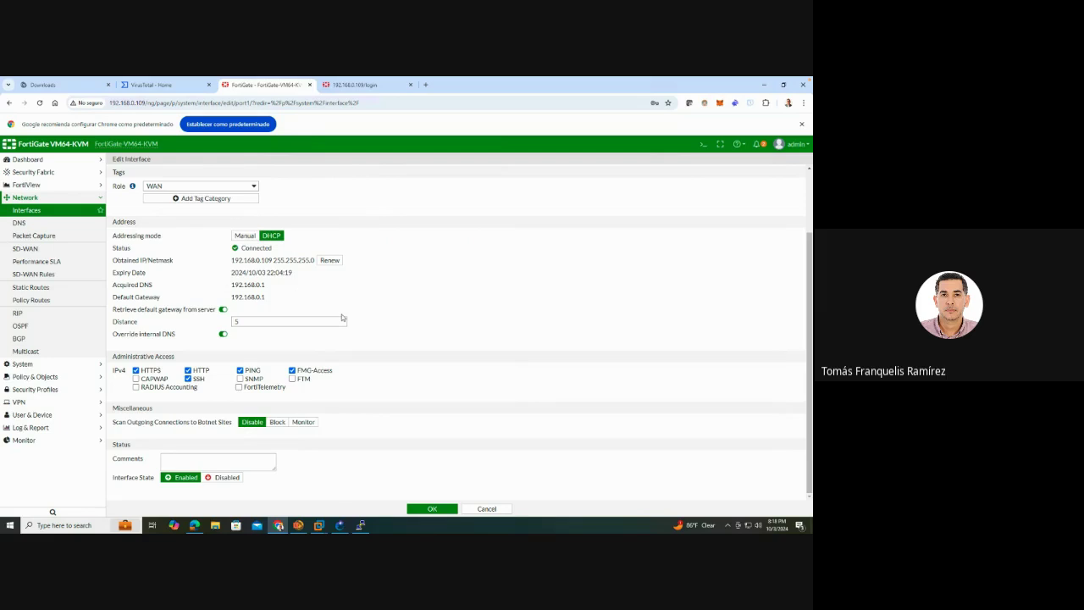
Log into the FortiGate console as admin with the administrator password
{"action": "left_click", "coordinate": [360, 525]}
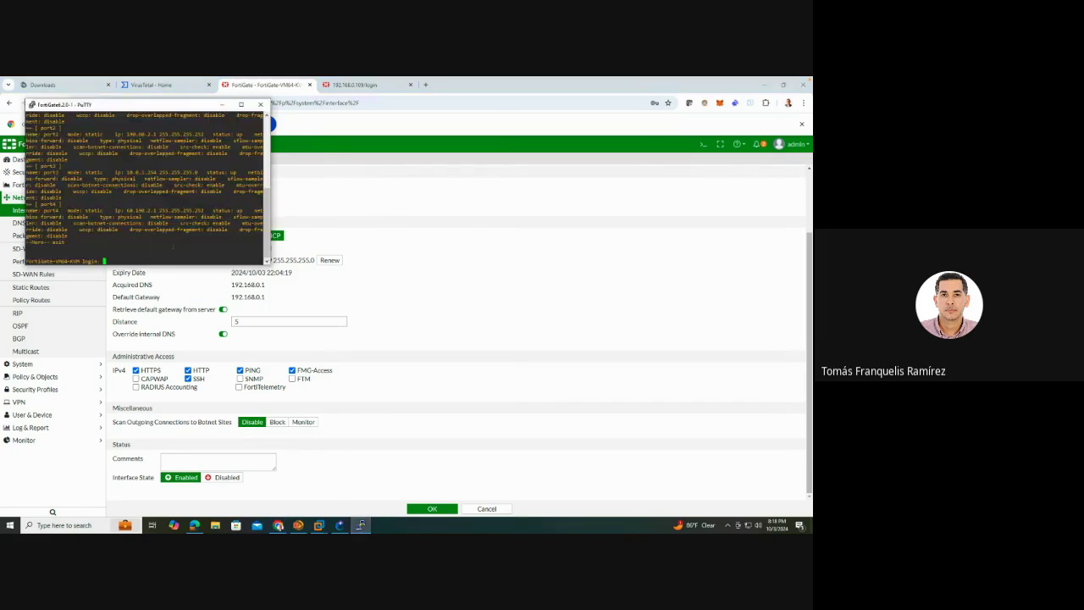
{"action": "type", "text": "admin"}
{"action": "key", "text": "Return"}
{"action": "type", "text": "fortinet"}
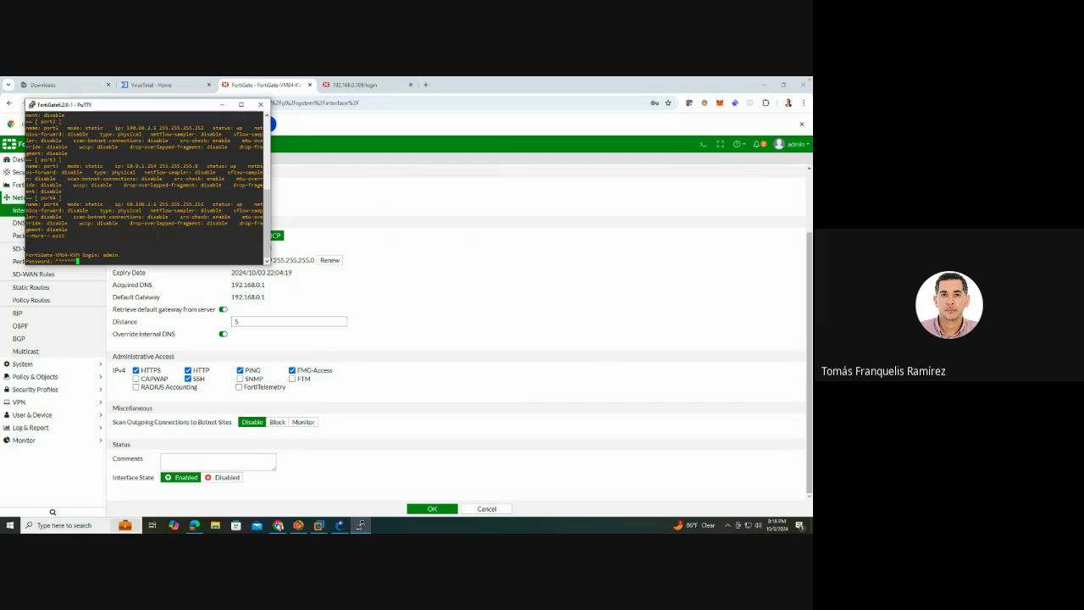
{"action": "key", "text": "Return"}
Under config system interface, set port1 allowaccess to https http ping telnet, then end
{"action": "type", "text": "set"}
{"action": "key", "text": "BackSpace"}
{"action": "key", "text": "BackSpace"}
{"action": "key", "text": "BackSpace"}
{"action": "type", "text": "config"}
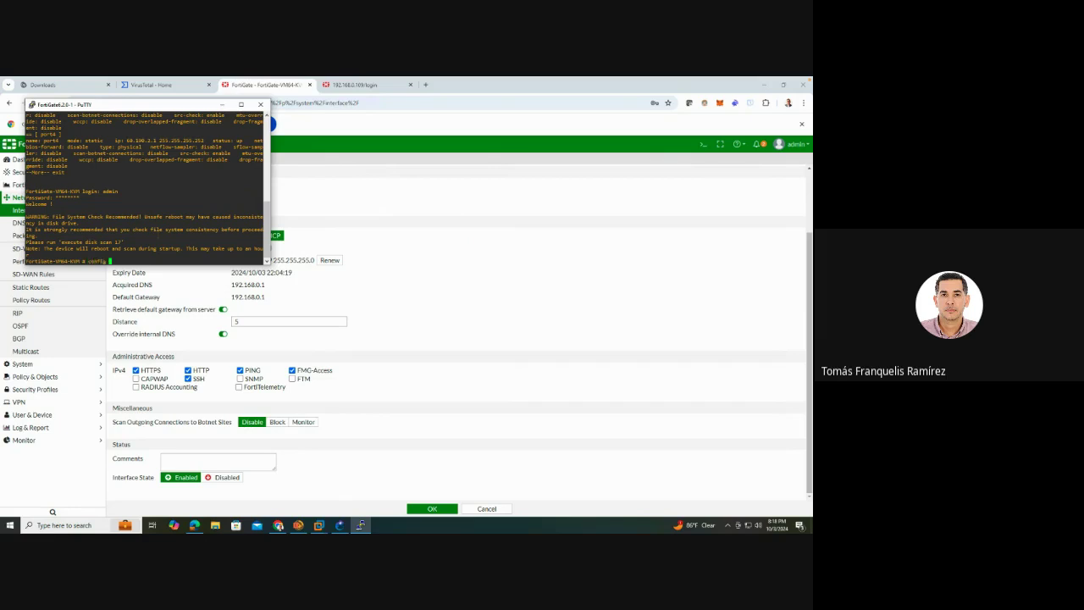
{"action": "type", "text": " system interface"}
{"action": "key", "text": "Return"}
{"action": "type", "text": "edit port 1"}
{"action": "key", "text": "Return"}
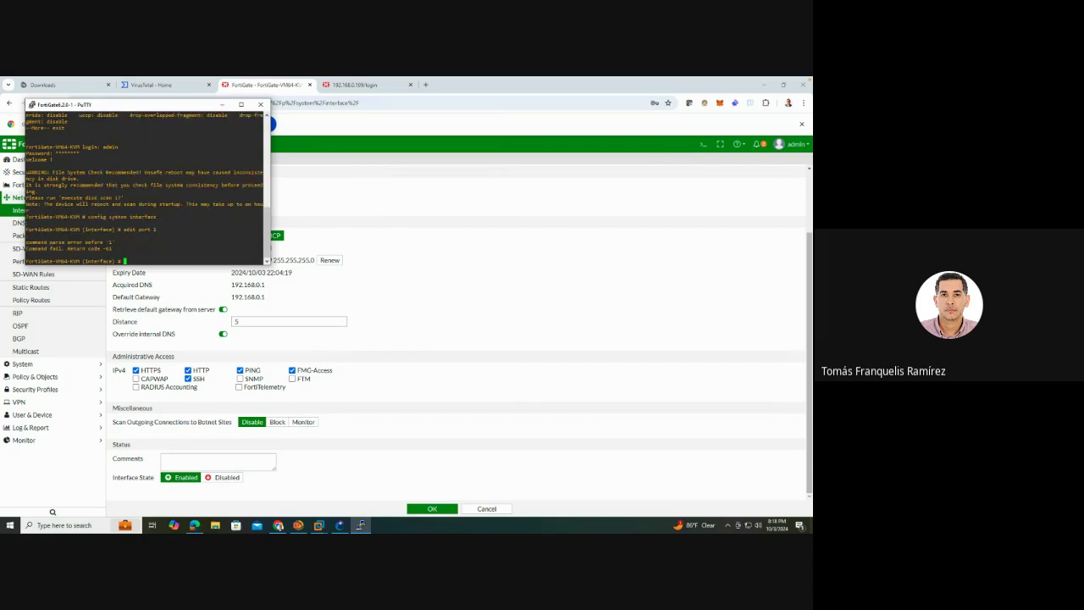
{"action": "type", "text": "edit port1"}
{"action": "key", "text": "Return"}
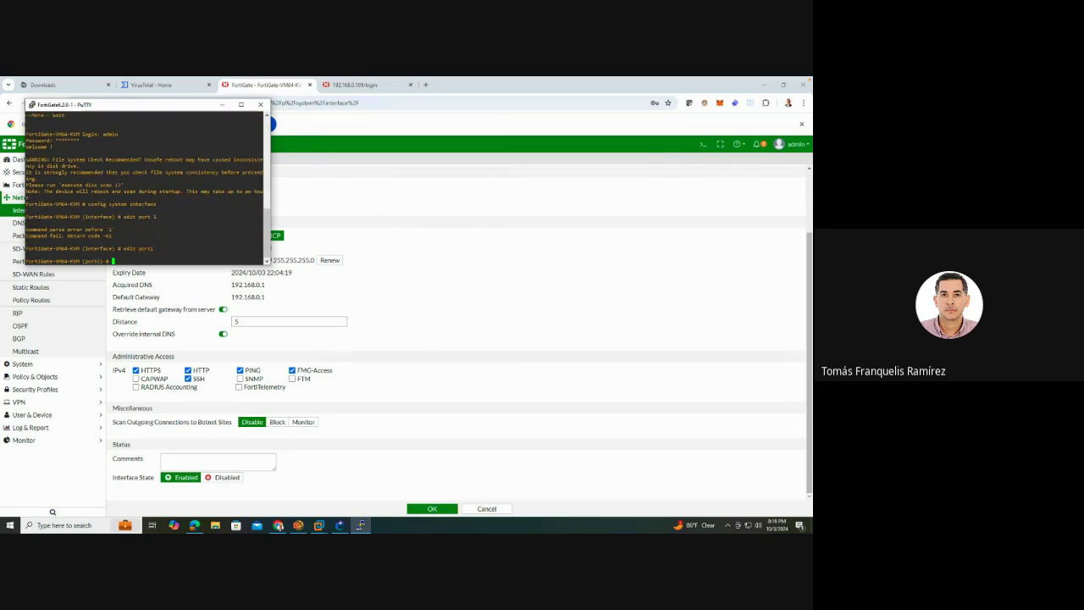
{"action": "type", "text": "set allowaccess https http ping telnet"}
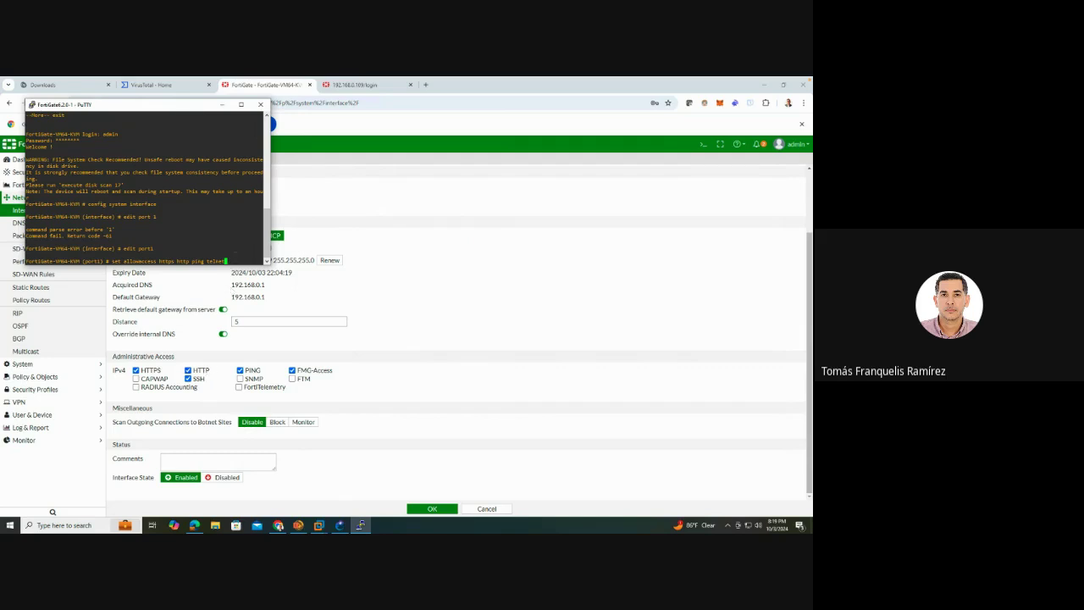
{"action": "key", "text": "Return"}
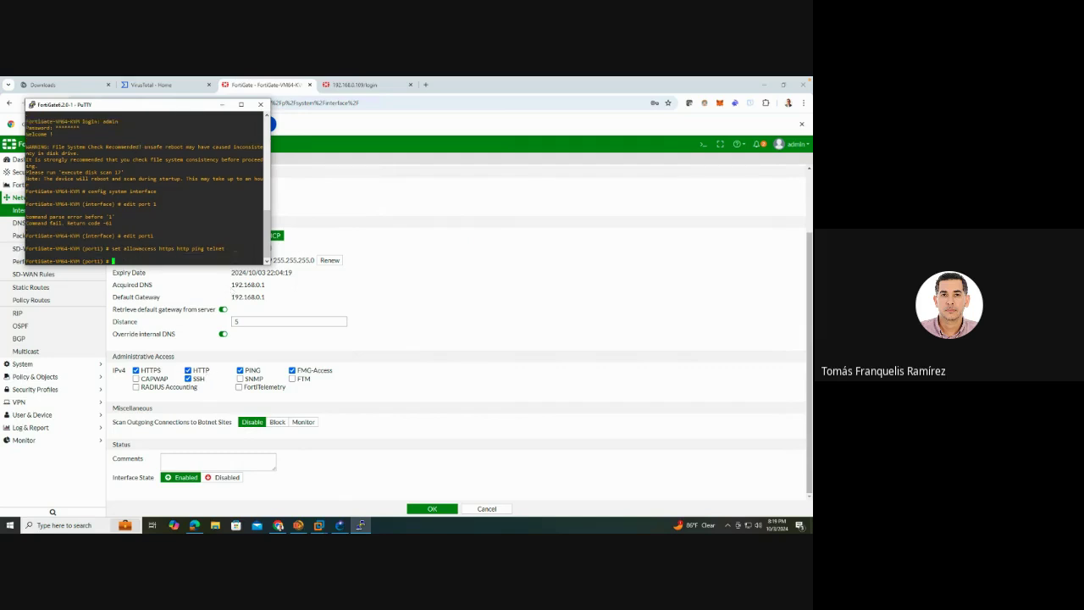
{"action": "type", "text": "end"}
{"action": "key", "text": "Return"}
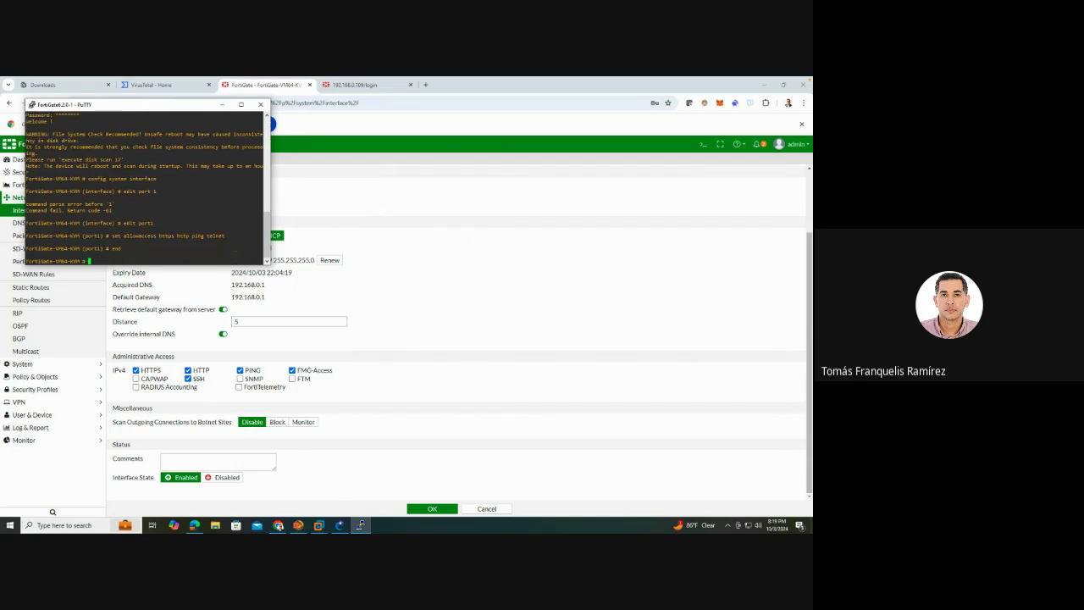
In GNS3, start and confirm a packet capture on the FortiGate6.2.0-1–Switch2 link
{"action": "right_click", "coordinate": [361, 525]}
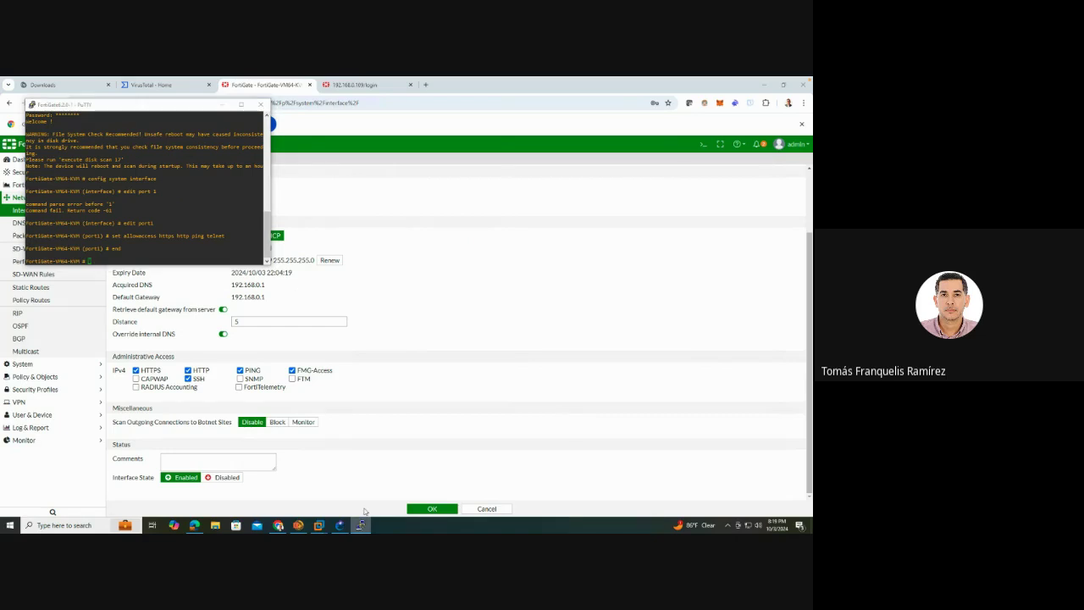
{"action": "left_click", "coordinate": [347, 480]}
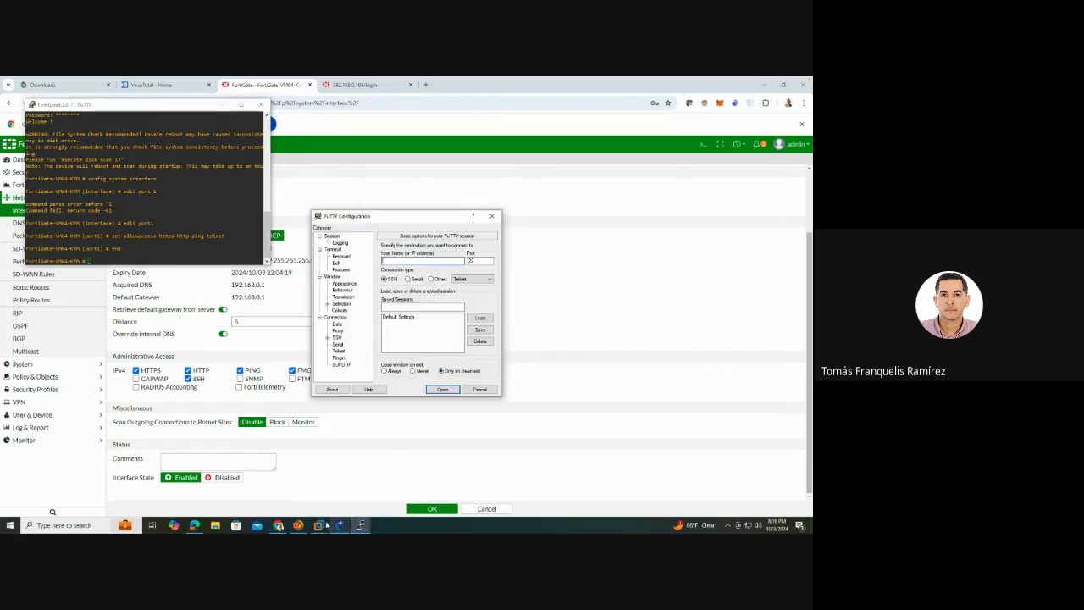
{"action": "mouse_move", "coordinate": [319, 524]}
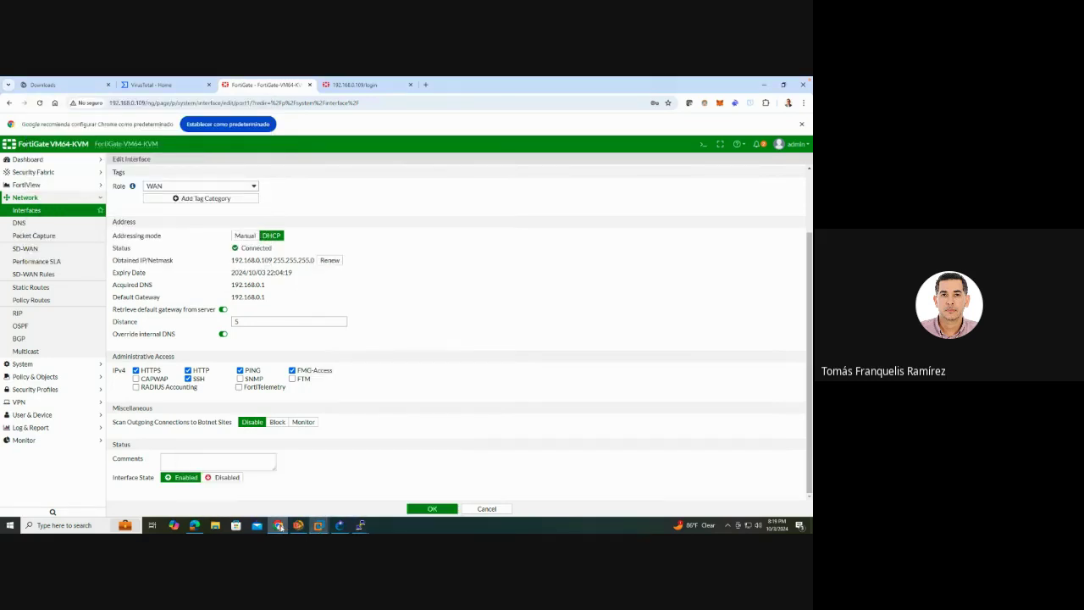
{"action": "left_click", "coordinate": [340, 525]}
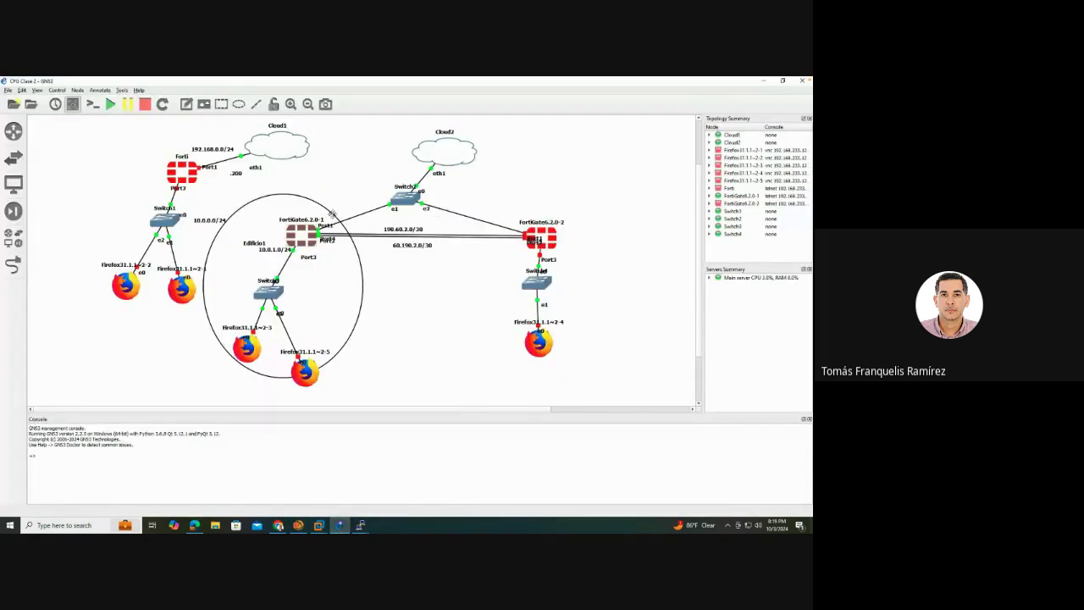
{"action": "right_click", "coordinate": [353, 218]}
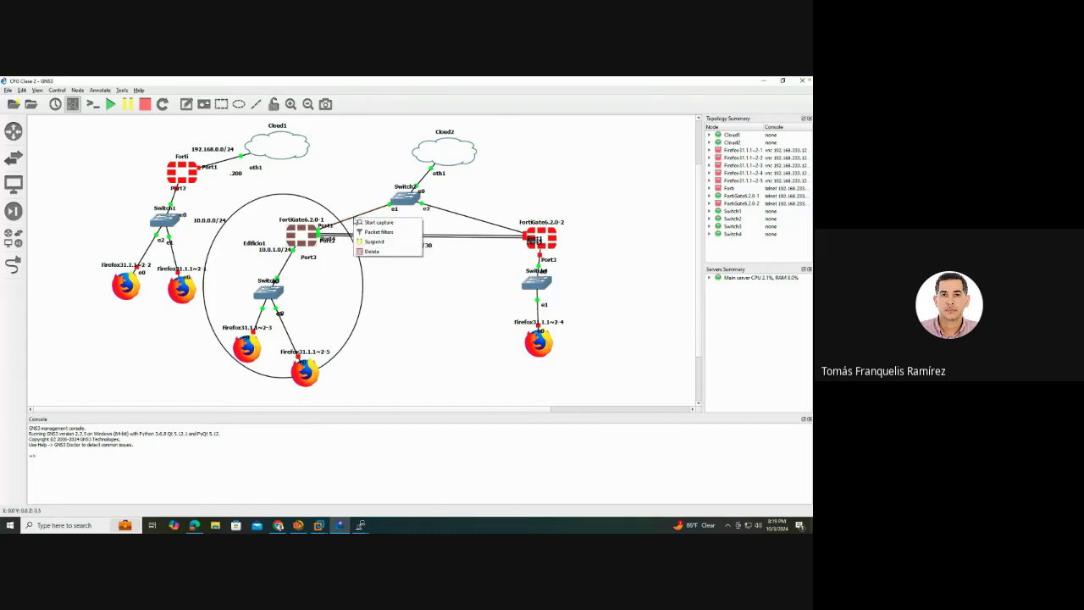
{"action": "left_click", "coordinate": [377, 222]}
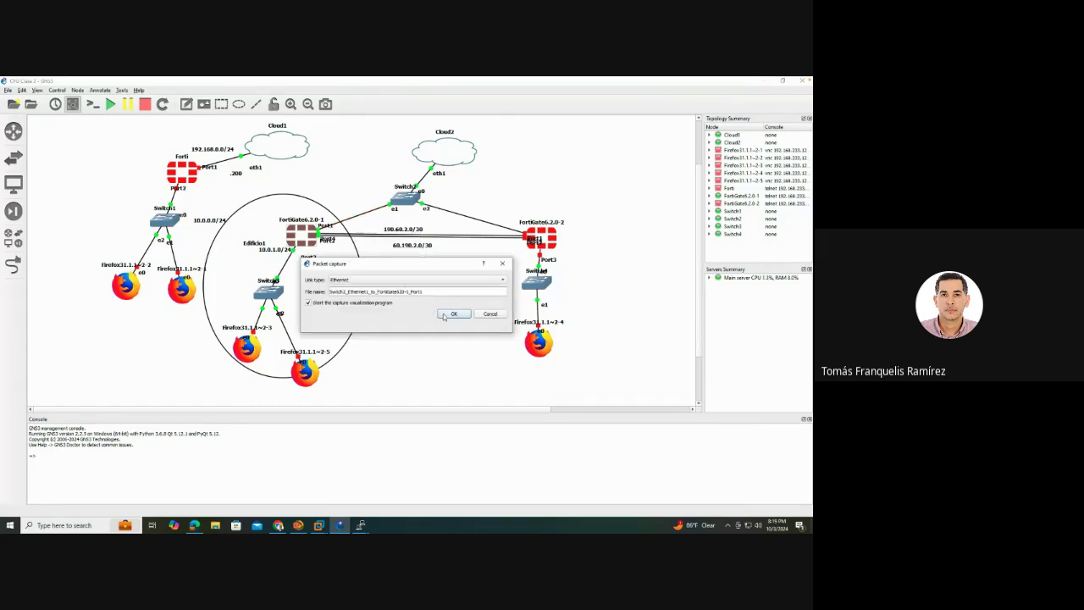
{"action": "left_click", "coordinate": [443, 316]}
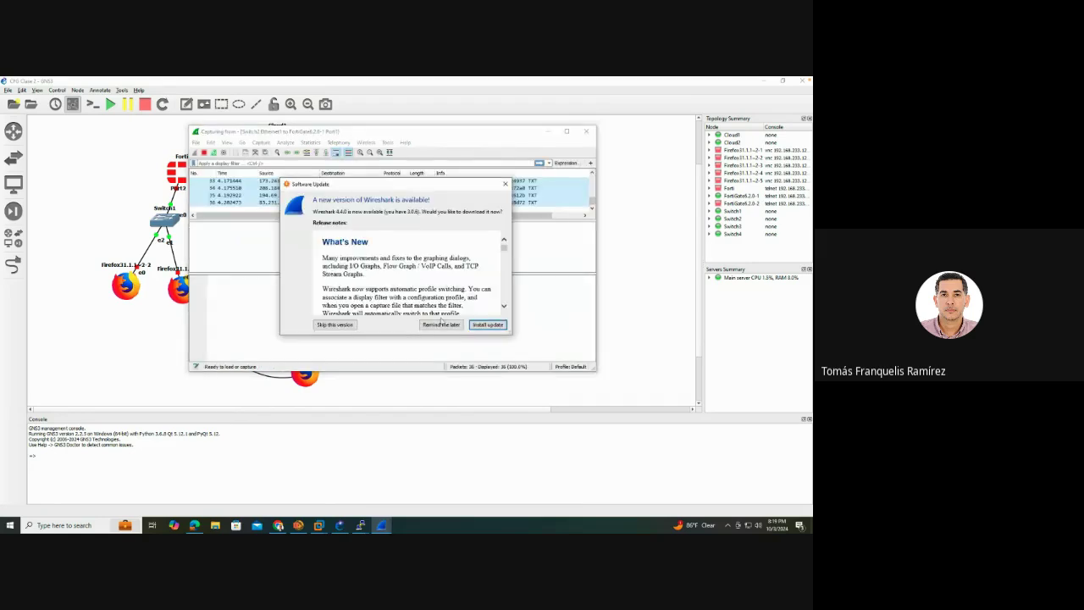
Postpone the Wireshark update, then inspect packet 320's Frame, Ethernet II and IPv4 details
{"action": "left_click", "coordinate": [442, 324]}
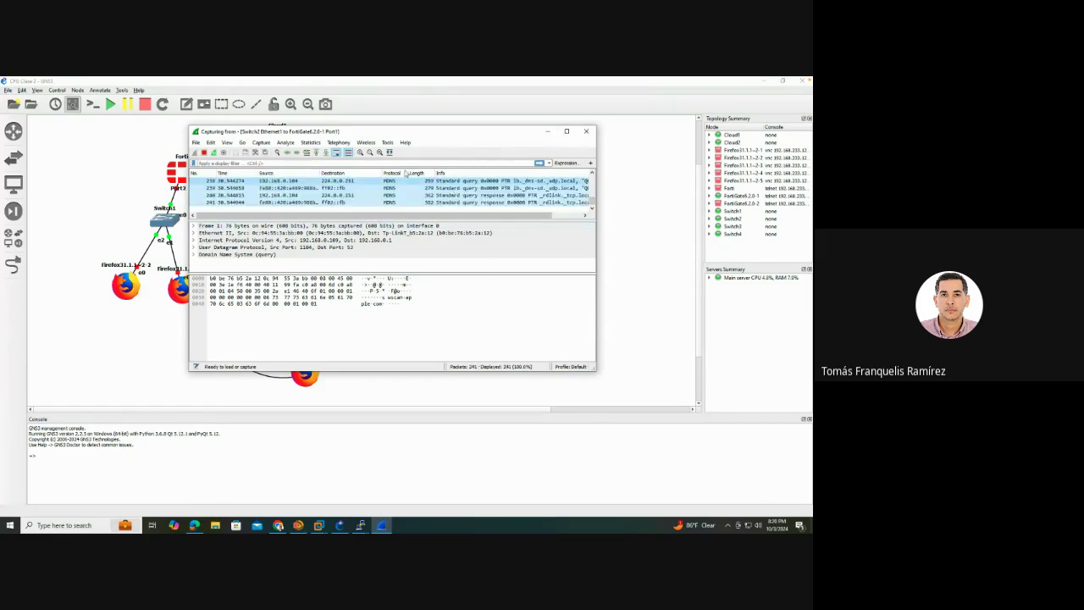
{"action": "mouse_move", "coordinate": [370, 135]}
{"action": "left_mouse_down"}
{"action": "mouse_move", "coordinate": [332, 170]}
{"action": "mouse_move", "coordinate": [365, 141]}
{"action": "left_mouse_up"}
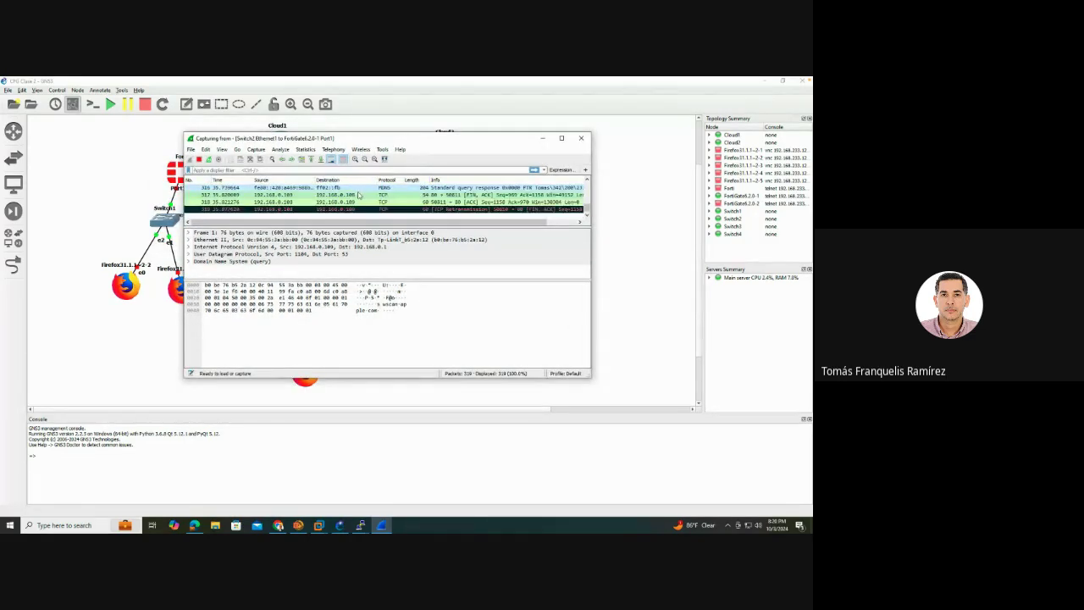
{"action": "double_click", "coordinate": [246, 209]}
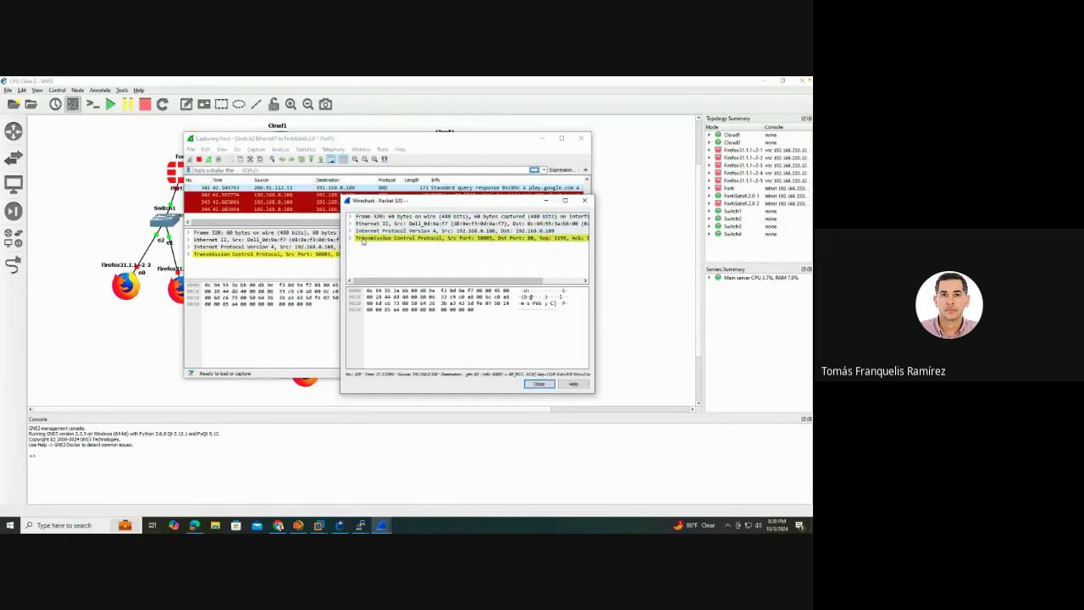
{"action": "left_click", "coordinate": [351, 219]}
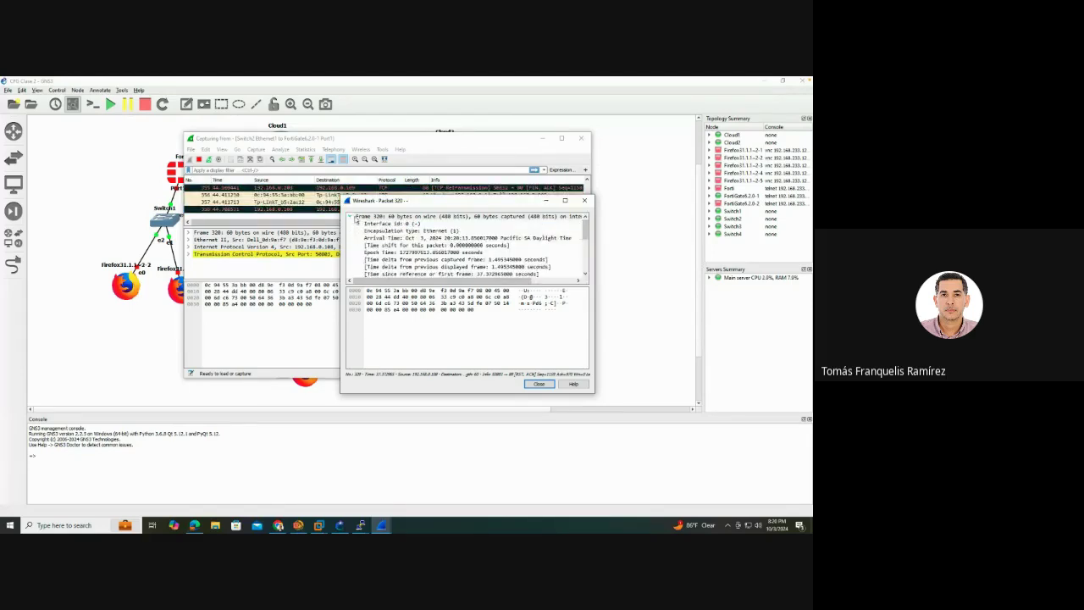
{"action": "left_click", "coordinate": [394, 260]}
{"action": "scroll", "coordinate": [394, 260], "scroll_direction": "down", "scroll_amount": 1}
{"action": "scroll", "coordinate": [394, 261], "scroll_direction": "down", "scroll_amount": 3}
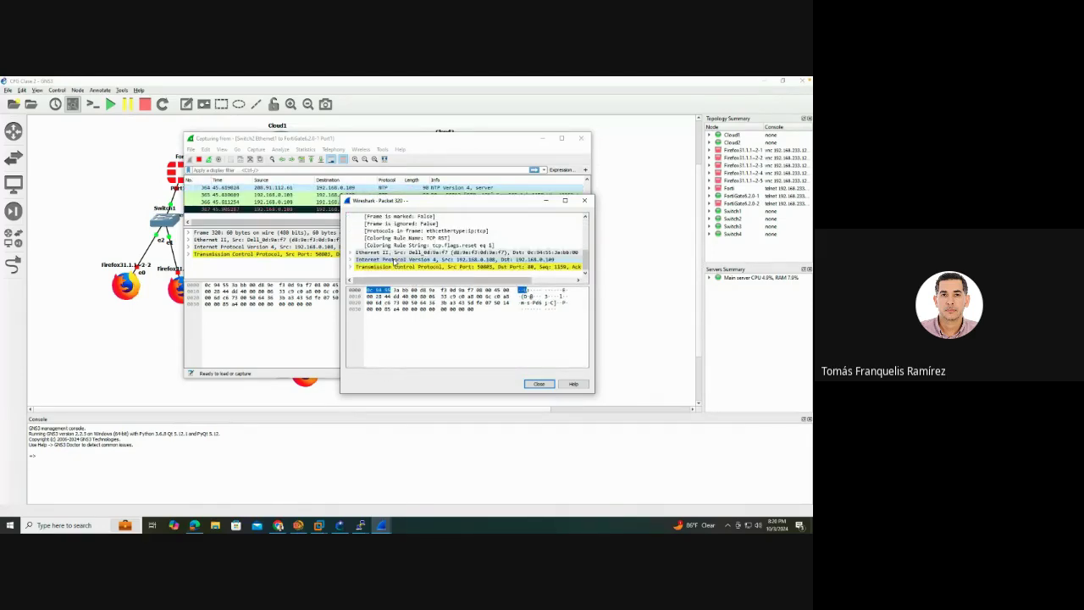
{"action": "left_click", "coordinate": [352, 252]}
{"action": "scroll", "coordinate": [406, 247], "scroll_direction": "down", "scroll_amount": 1}
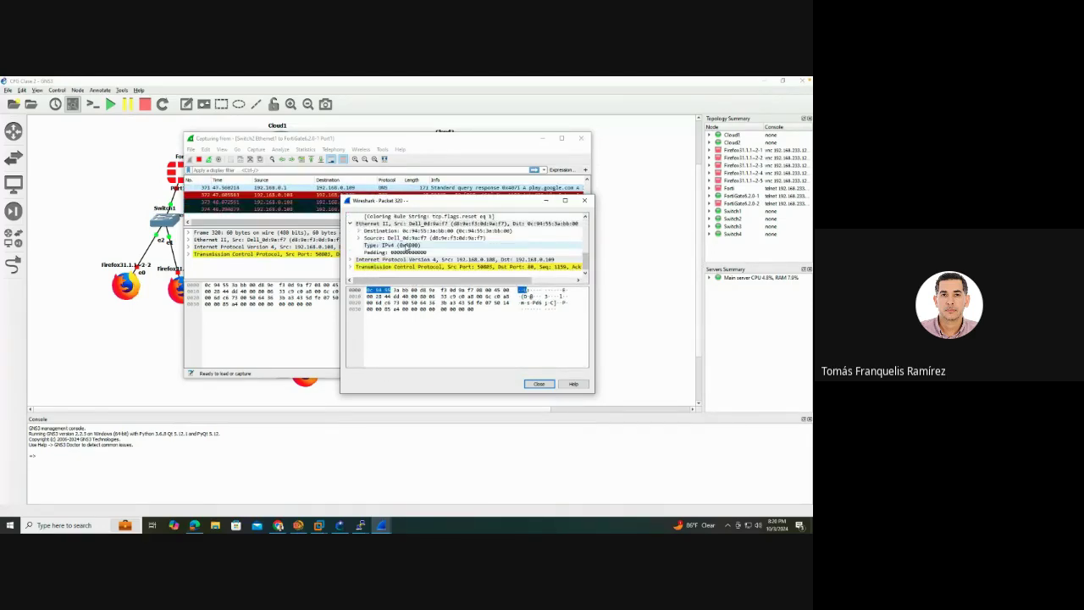
{"action": "left_click", "coordinate": [349, 260]}
{"action": "scroll", "coordinate": [403, 255], "scroll_direction": "down", "scroll_amount": 3}
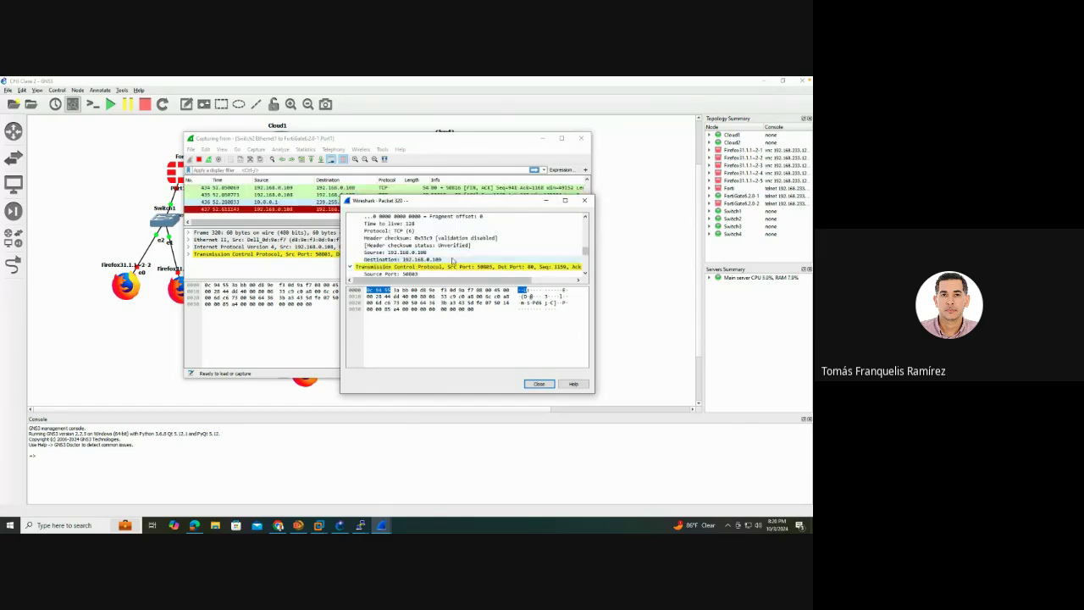
{"action": "scroll", "coordinate": [453, 261], "scroll_direction": "down", "scroll_amount": 5}
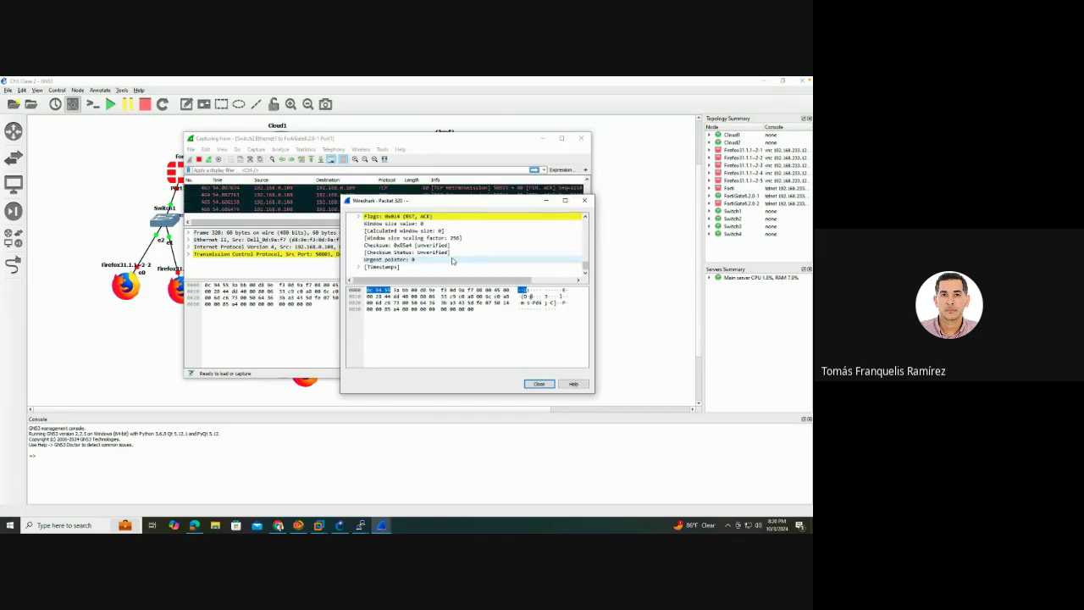
{"action": "left_click", "coordinate": [539, 384]}
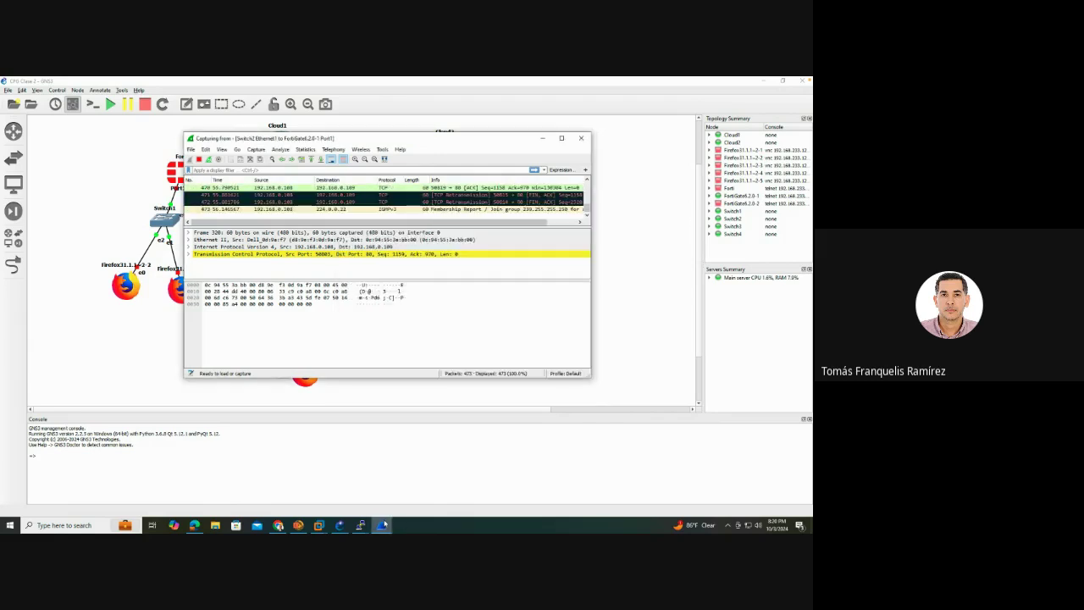
Telnet to 192.168.0.109 in PuTTY and enter the admin login name and password
{"action": "left_click", "coordinate": [361, 525]}
{"action": "left_click", "coordinate": [432, 279]}
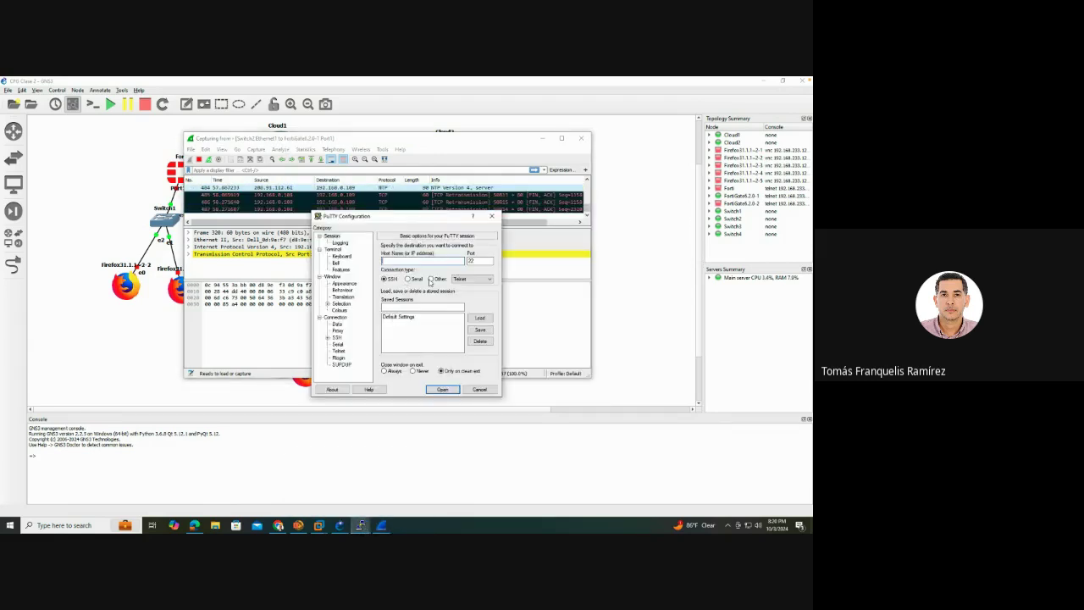
{"action": "type", "text": "192.168.0."}
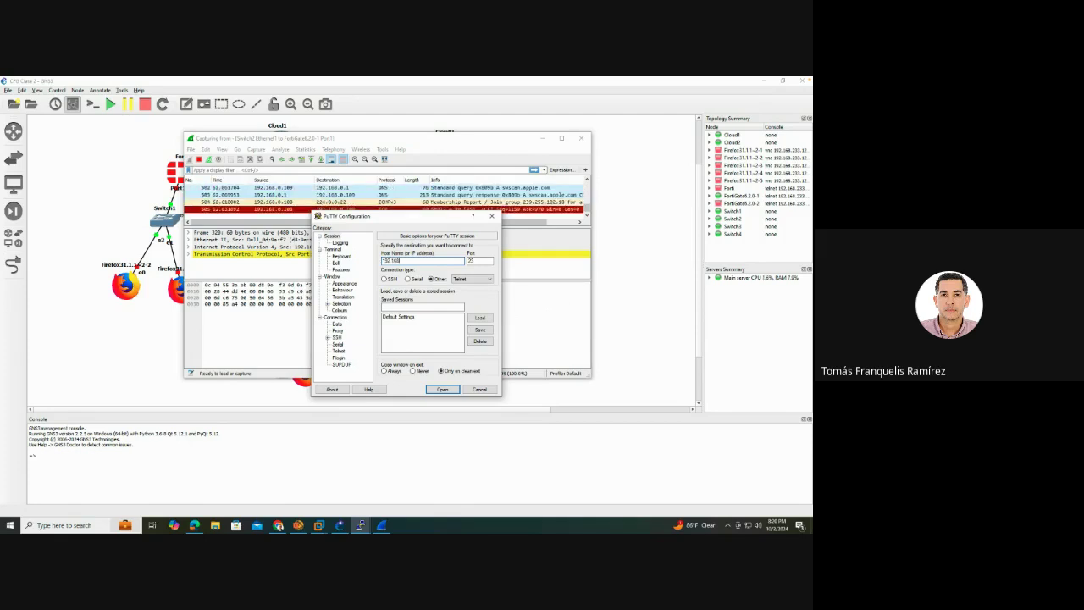
{"action": "type", "text": "109"}
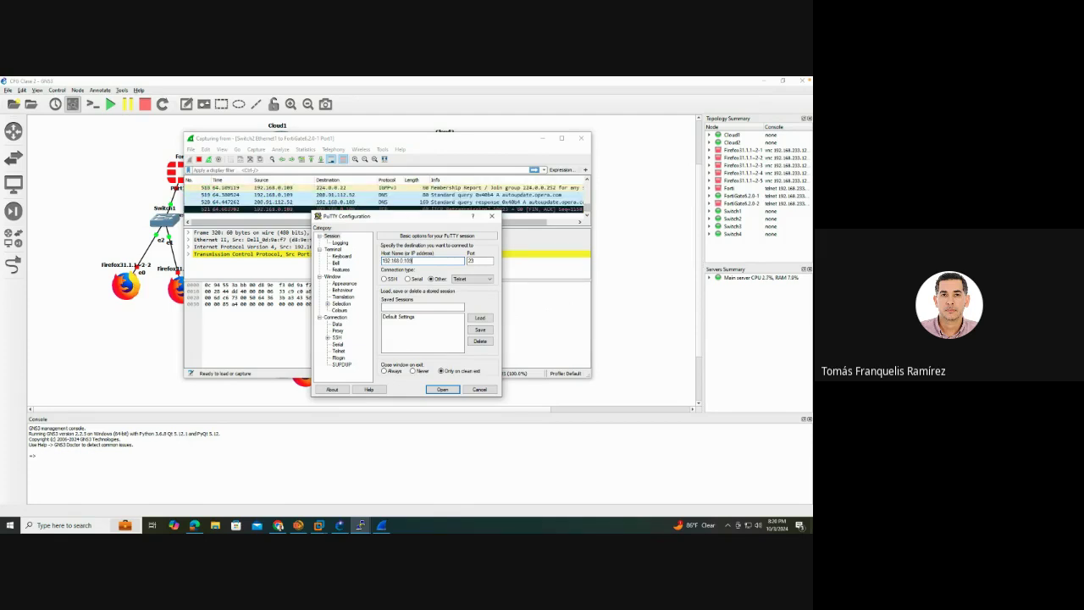
{"action": "key", "text": "Return"}
{"action": "type", "text": "admin"}
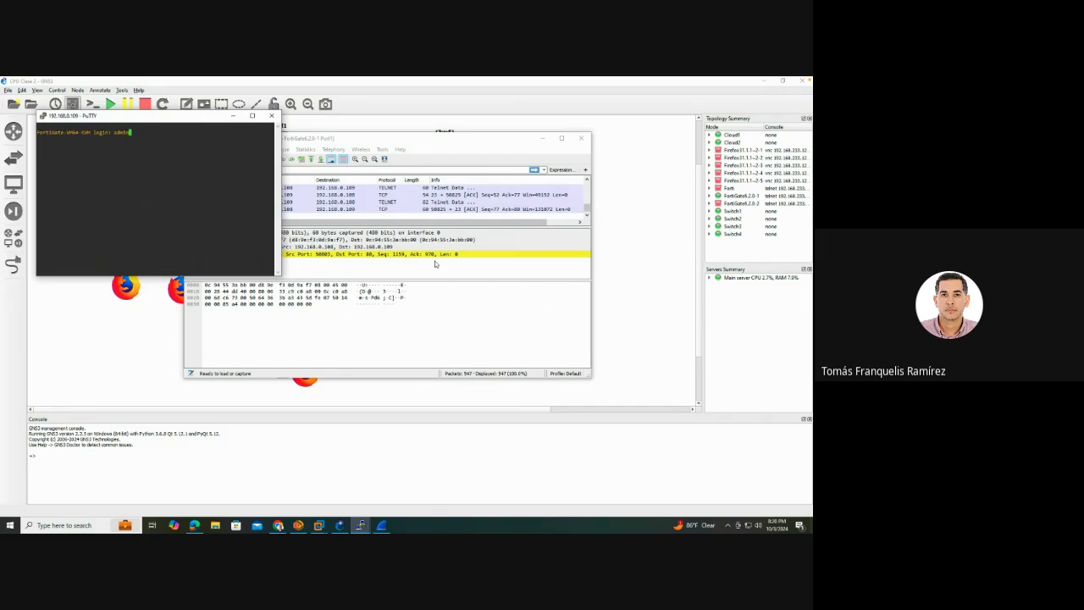
{"action": "key", "text": "Return"}
{"action": "type", "text": "admin"}
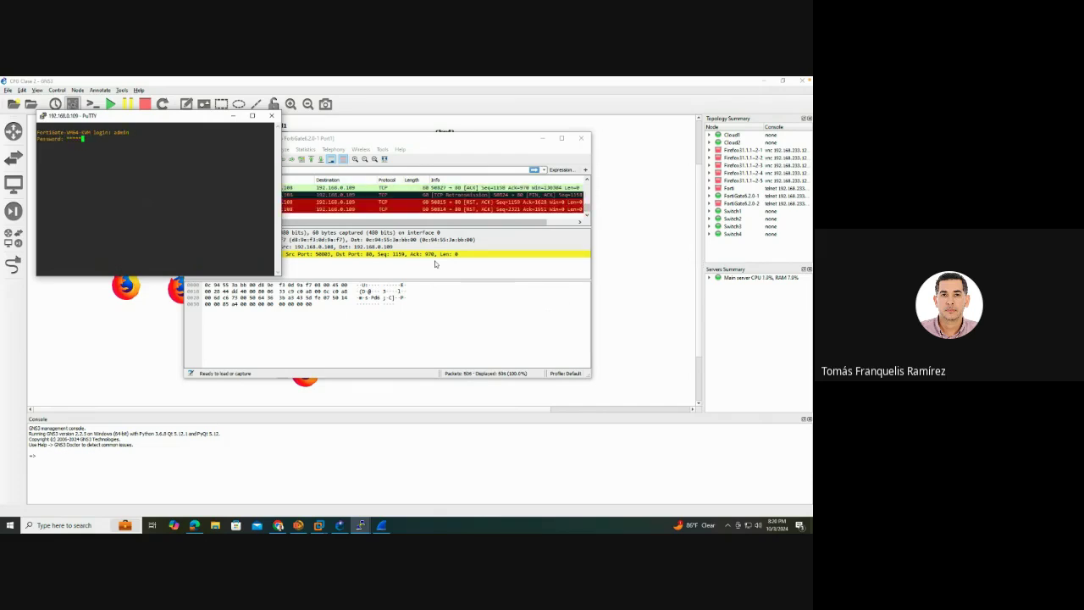
Finish the PuTTY login and filter the Wireshark capture to telnet packets
{"action": "type", "text": "net"}
{"action": "key", "text": "Return"}
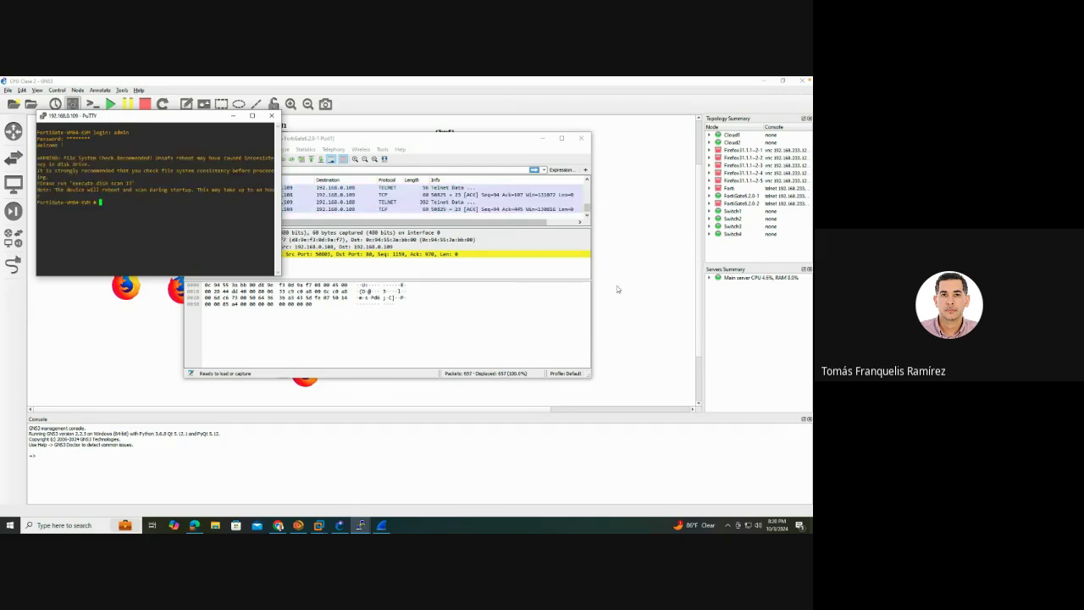
{"action": "left_click", "coordinate": [371, 168]}
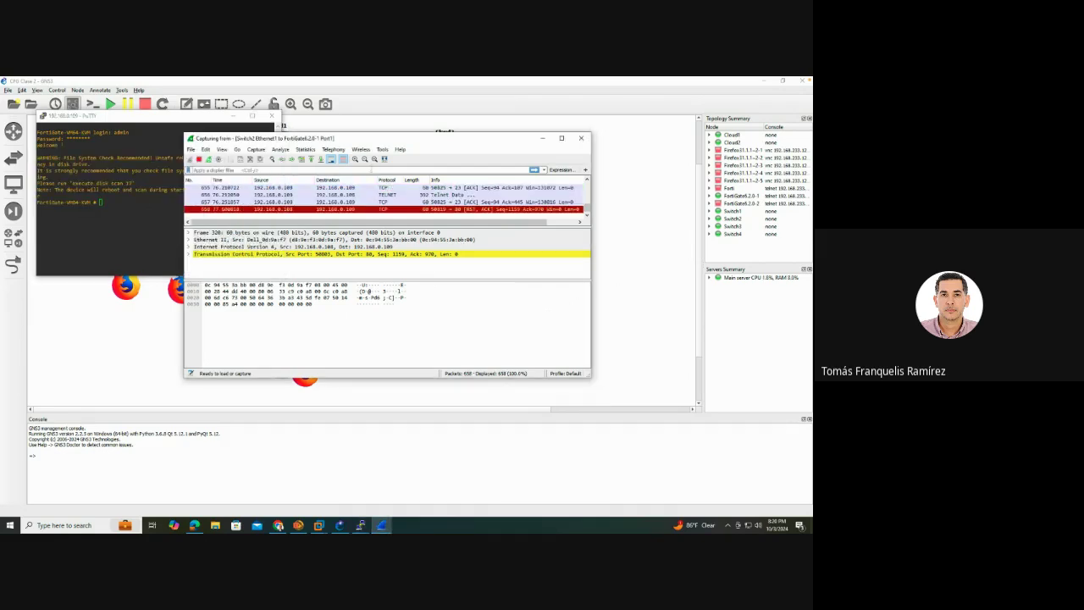
{"action": "type", "text": "http"}
{"action": "type", "text": "telnet"}
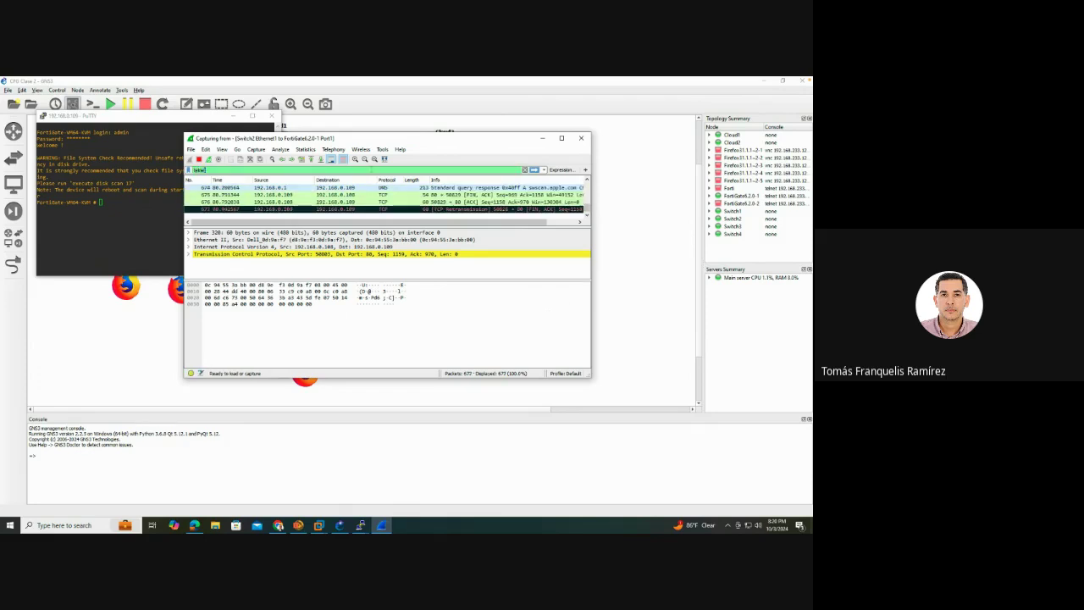
{"action": "key", "text": "Return"}
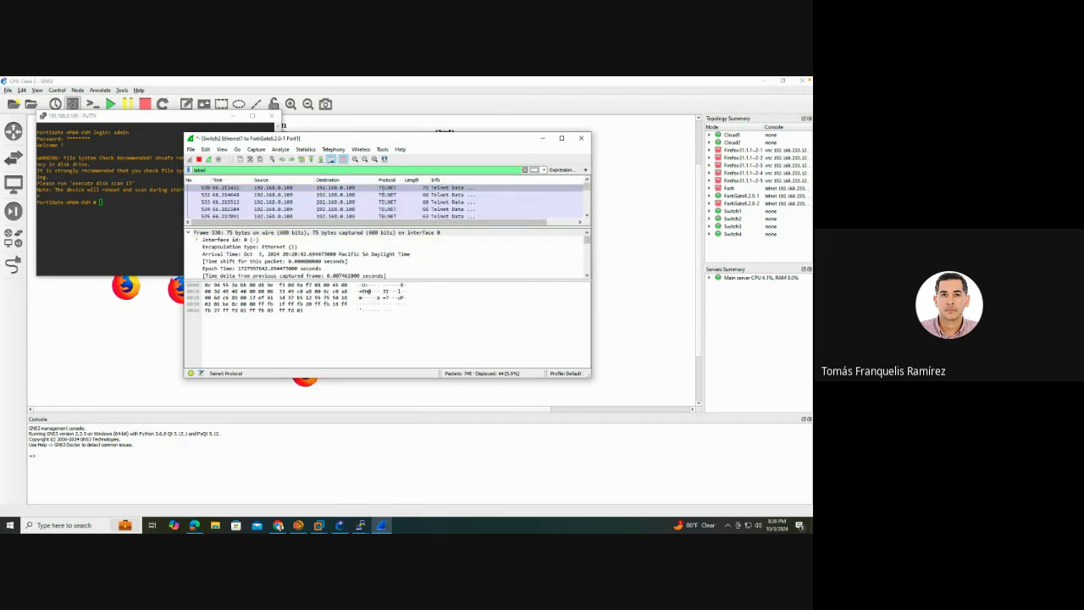
{"action": "scroll", "coordinate": [335, 216], "scroll_direction": "down", "scroll_amount": 5}
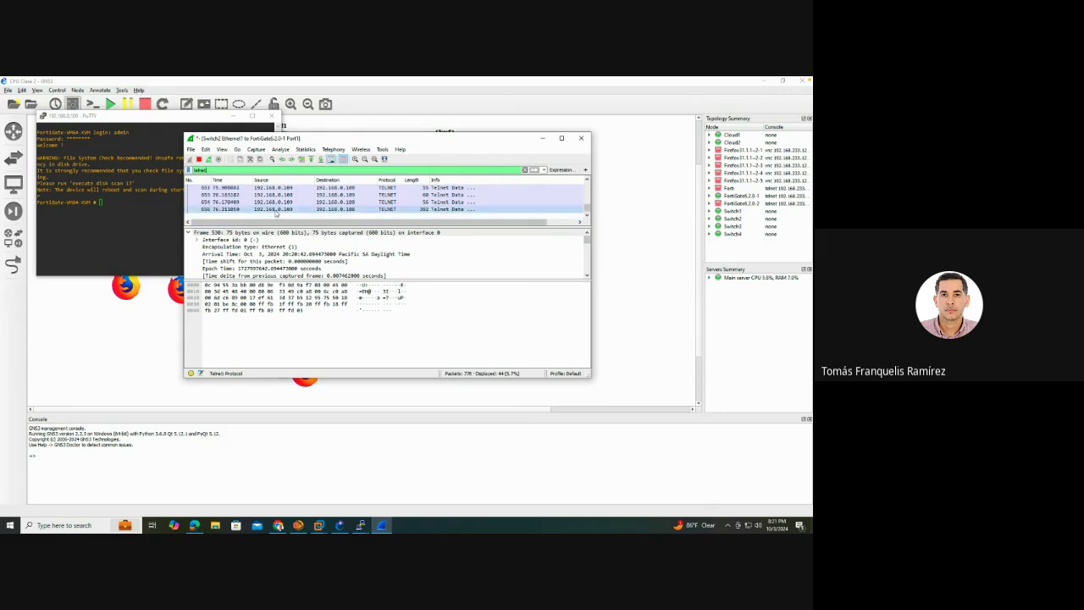
Open packet 656, collapse the Frame, Ethernet, IP and TCP layers, and expand Telnet
{"action": "double_click", "coordinate": [328, 209]}
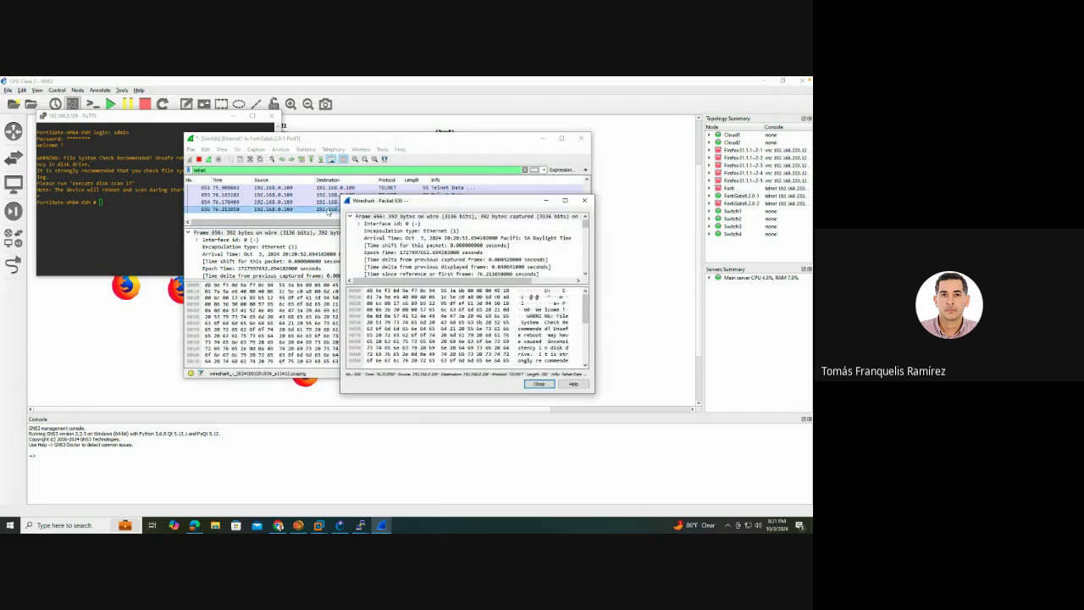
{"action": "left_click", "coordinate": [349, 217]}
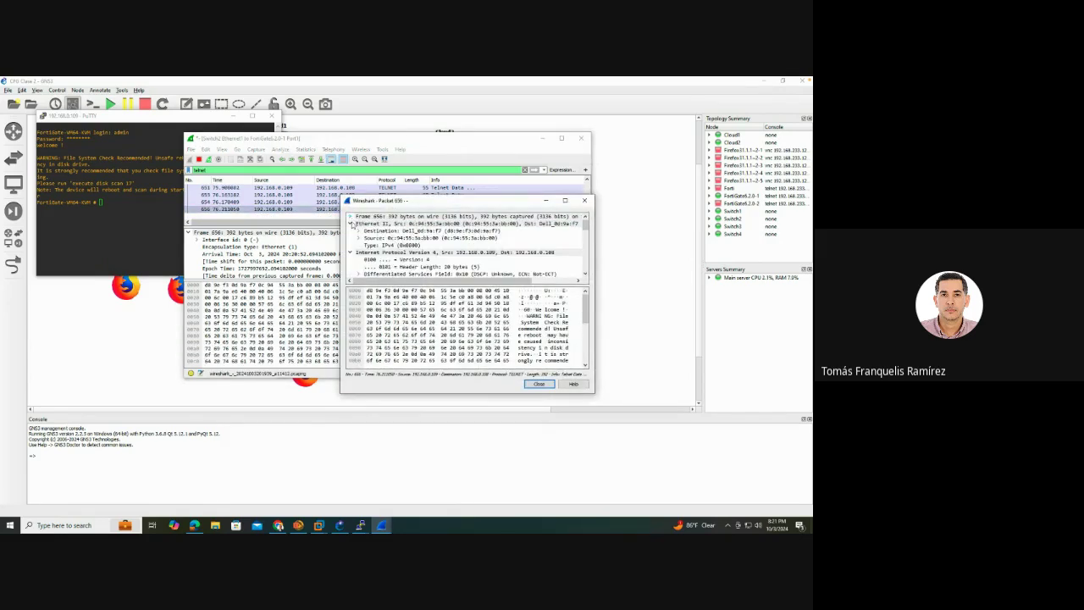
{"action": "left_click", "coordinate": [351, 224]}
{"action": "left_click", "coordinate": [350, 230]}
{"action": "left_click", "coordinate": [350, 238]}
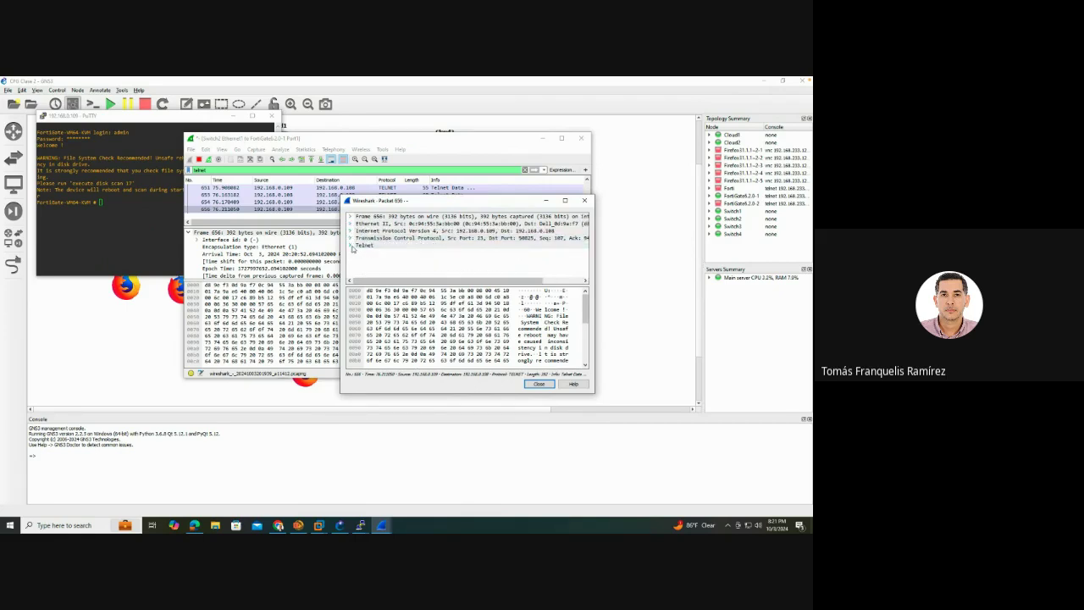
{"action": "left_click", "coordinate": [350, 246]}
{"action": "scroll", "coordinate": [407, 254], "scroll_direction": "down", "scroll_amount": 2}
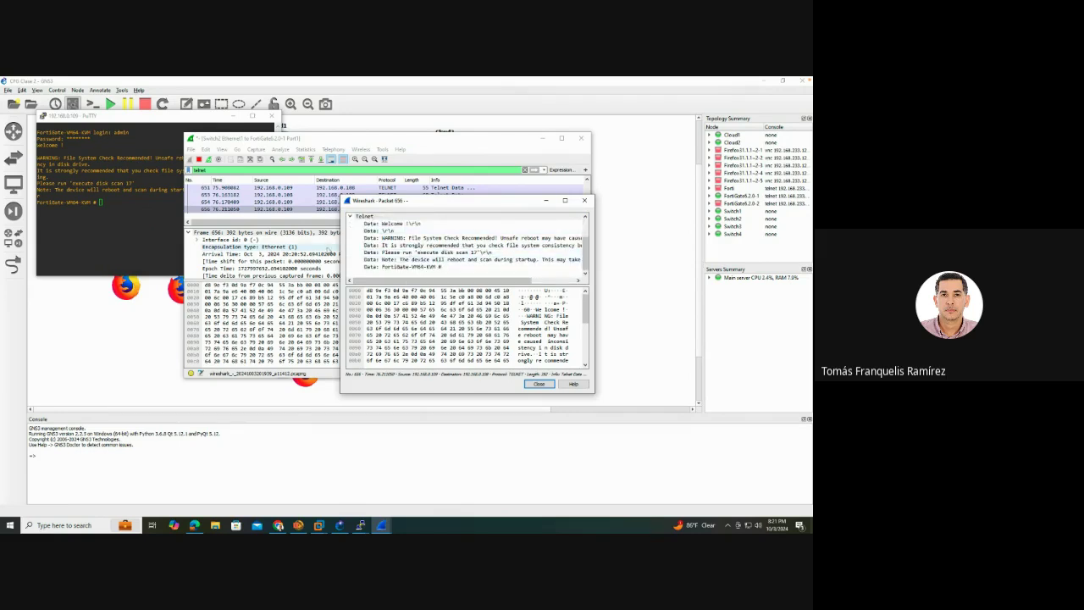
Follow packet 656's TCP stream, highlight the clear-text Password line, and return to GNS3
{"action": "right_click", "coordinate": [292, 212]}
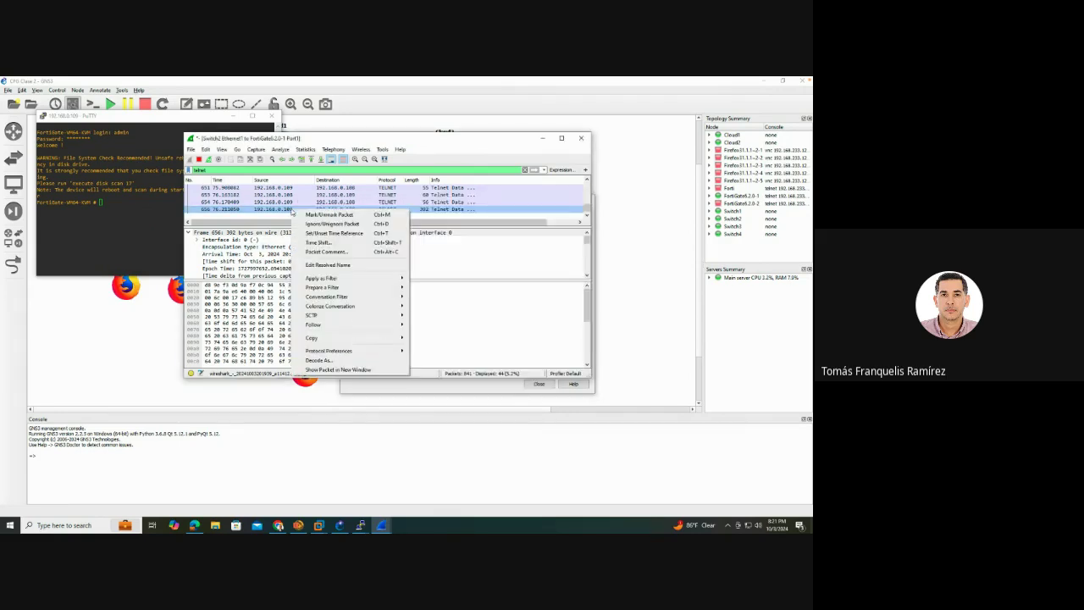
{"action": "mouse_move", "coordinate": [387, 328]}
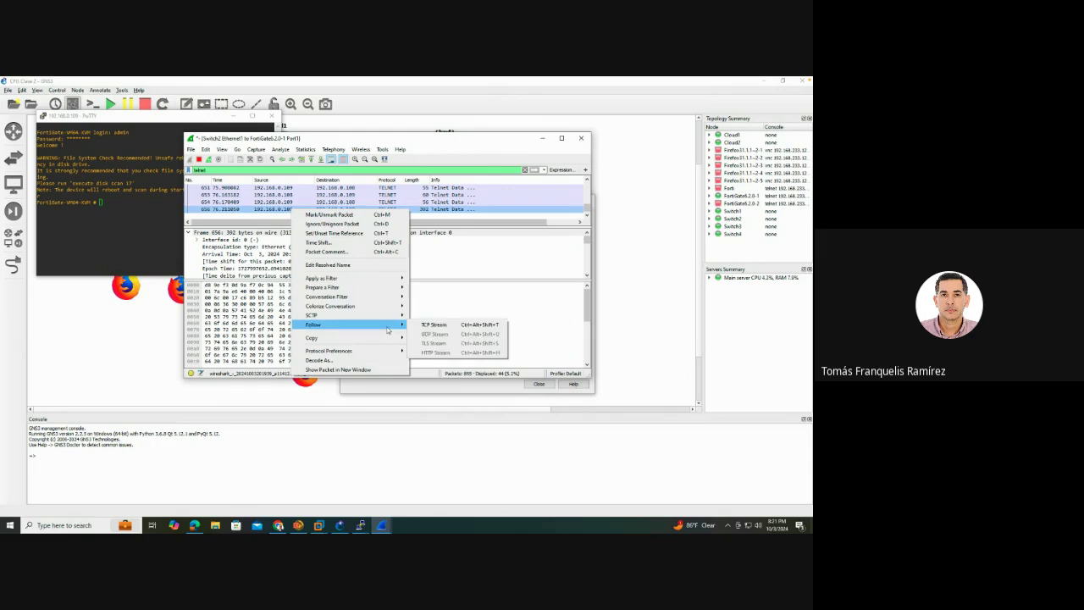
{"action": "left_click", "coordinate": [434, 325]}
{"action": "left_click_drag", "start_coordinate": [382, 217], "coordinate": [297, 216]}
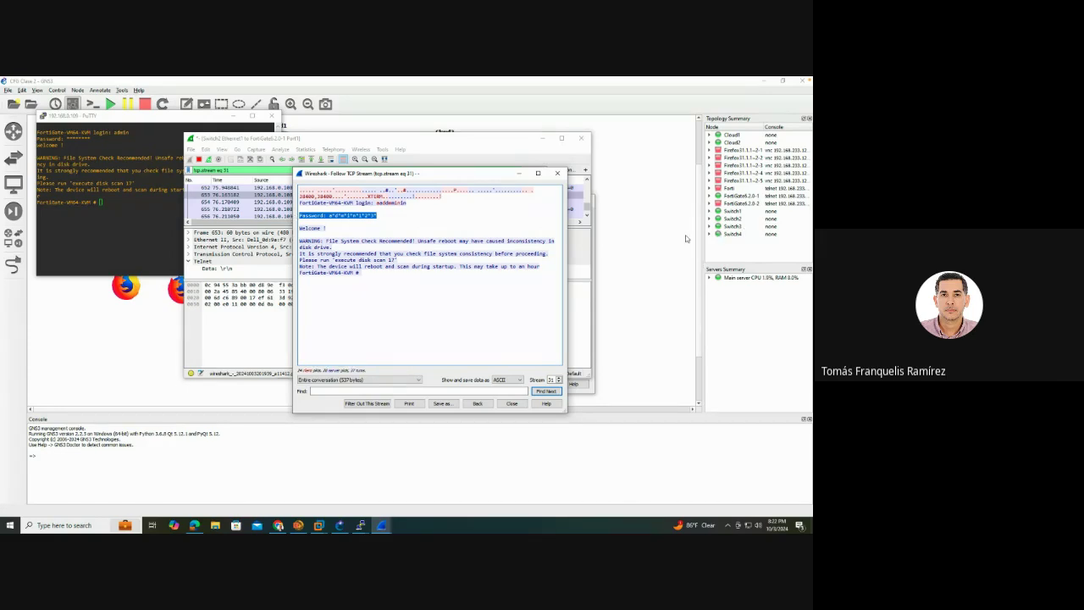
{"action": "left_click", "coordinate": [656, 282]}
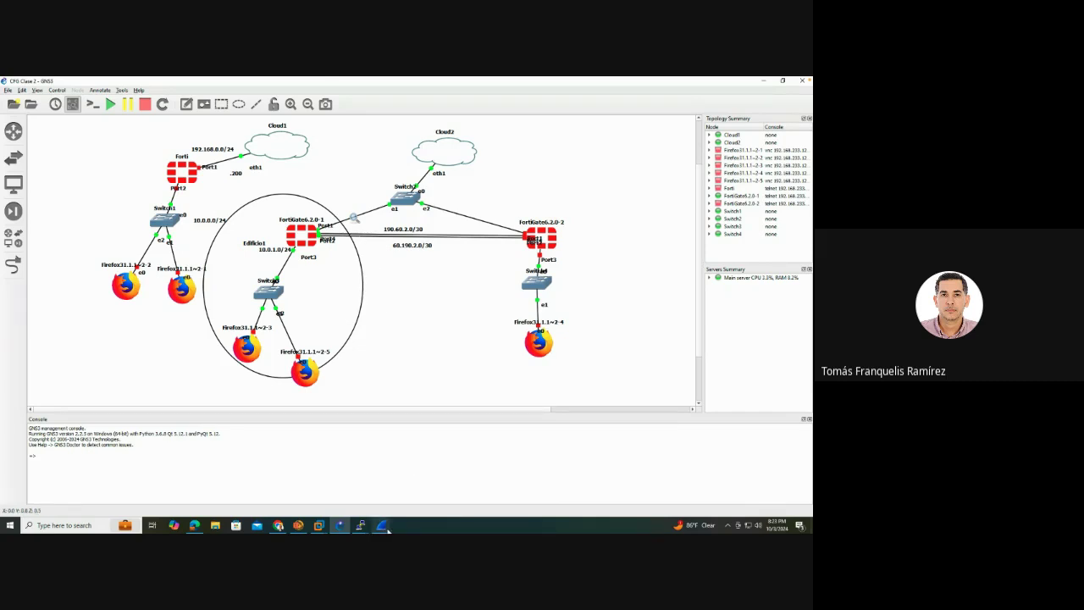
Reselect the login and Password lines in the Follow TCP Stream window, then bring up Maltego
{"action": "mouse_move", "coordinate": [383, 526]}
{"action": "left_click", "coordinate": [460, 484]}
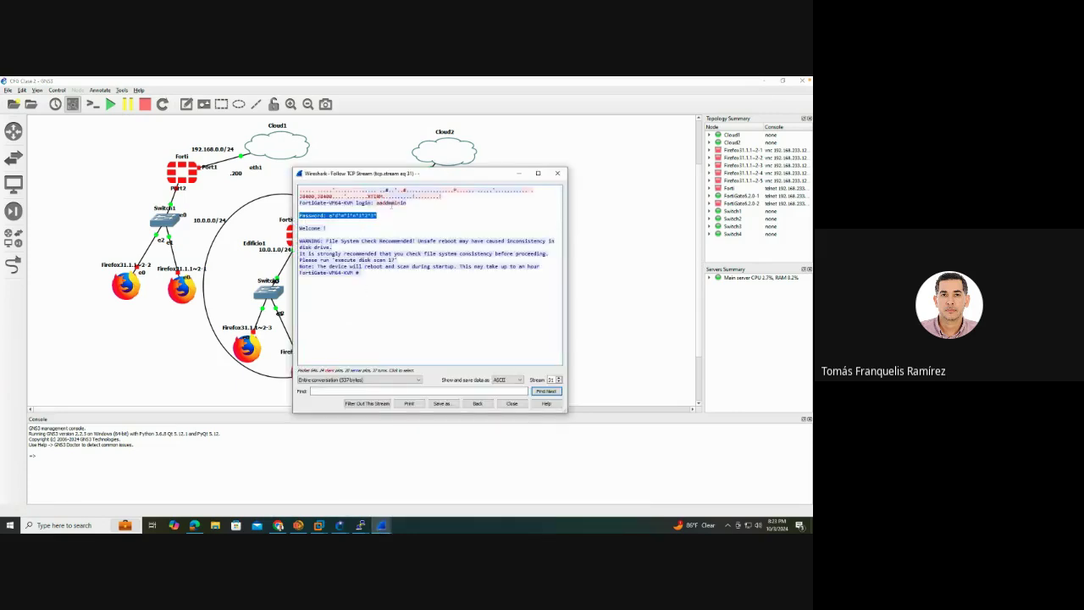
{"action": "left_click_drag", "start_coordinate": [410, 205], "coordinate": [359, 222]}
{"action": "left_click", "coordinate": [598, 372]}
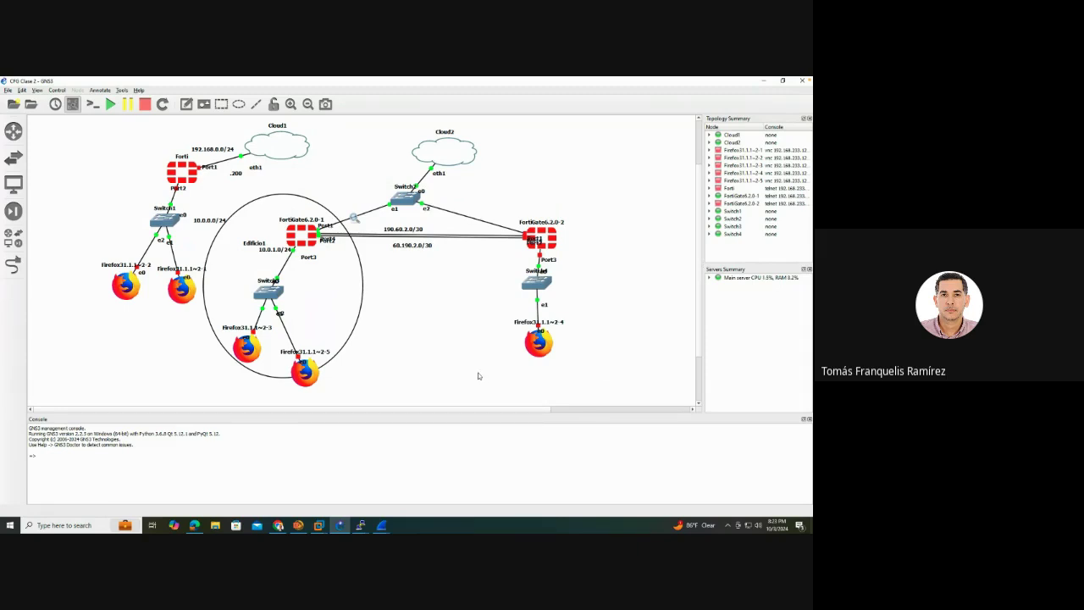
{"action": "left_click", "coordinate": [301, 527]}
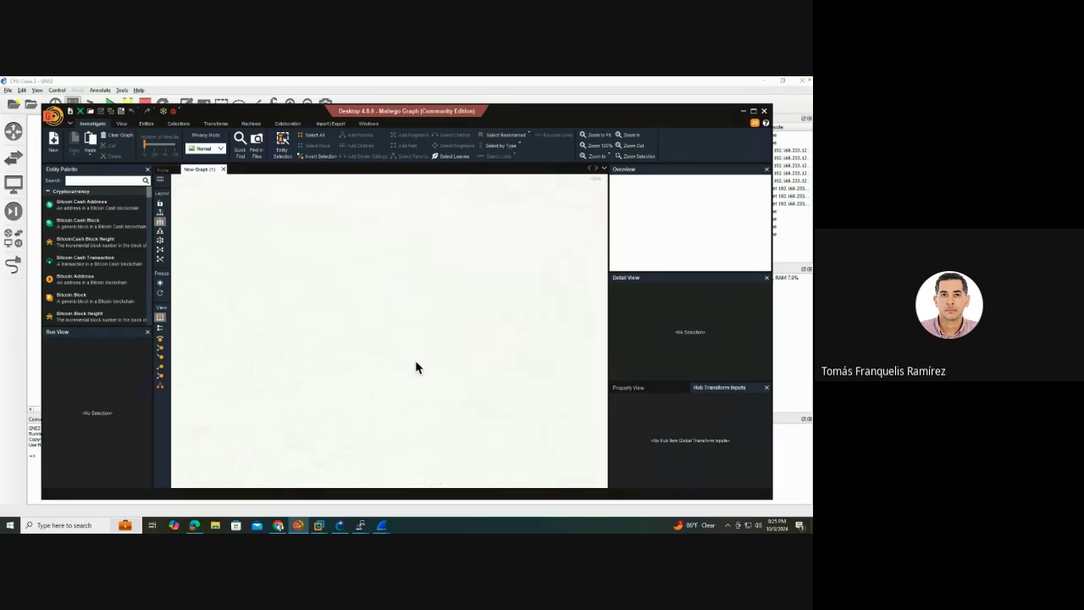
Copy the account's API key from VirusTotal's account menu, then return to Maltego
{"action": "left_click", "coordinate": [278, 525]}
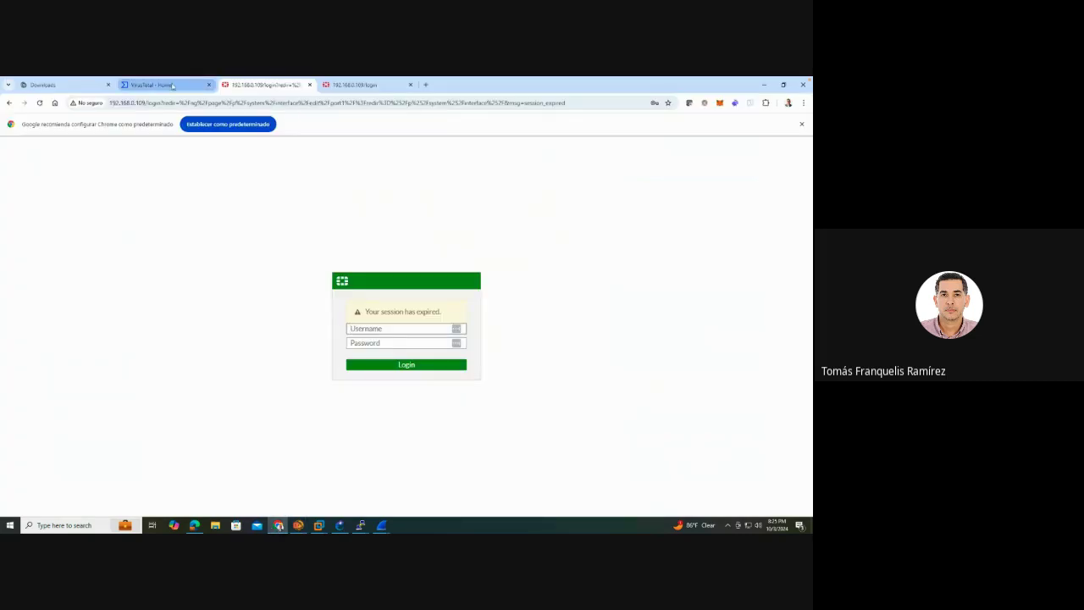
{"action": "left_click", "coordinate": [161, 85]}
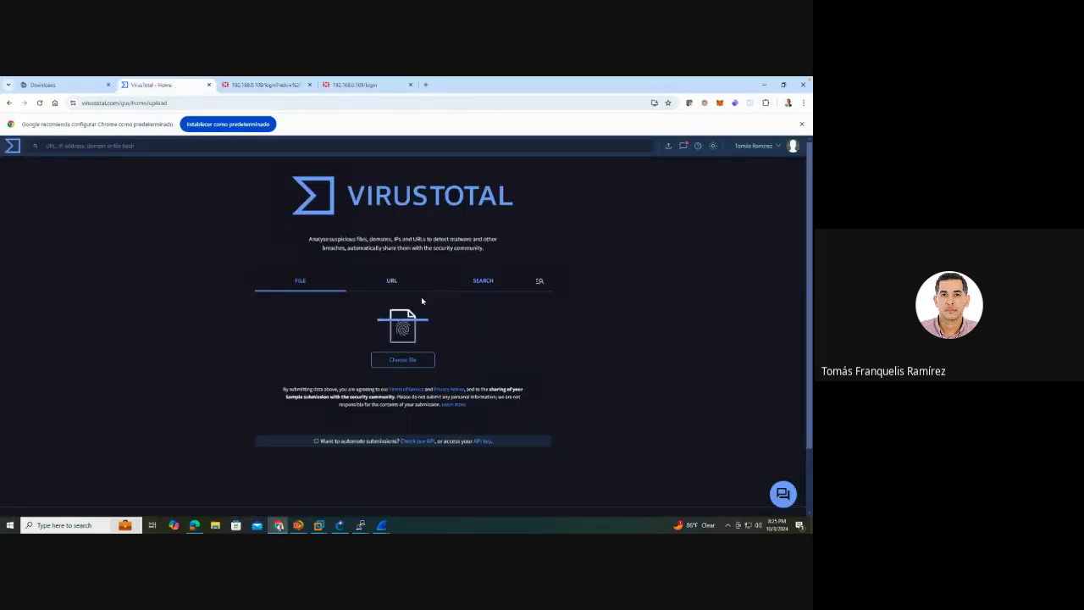
{"action": "left_click", "coordinate": [393, 282]}
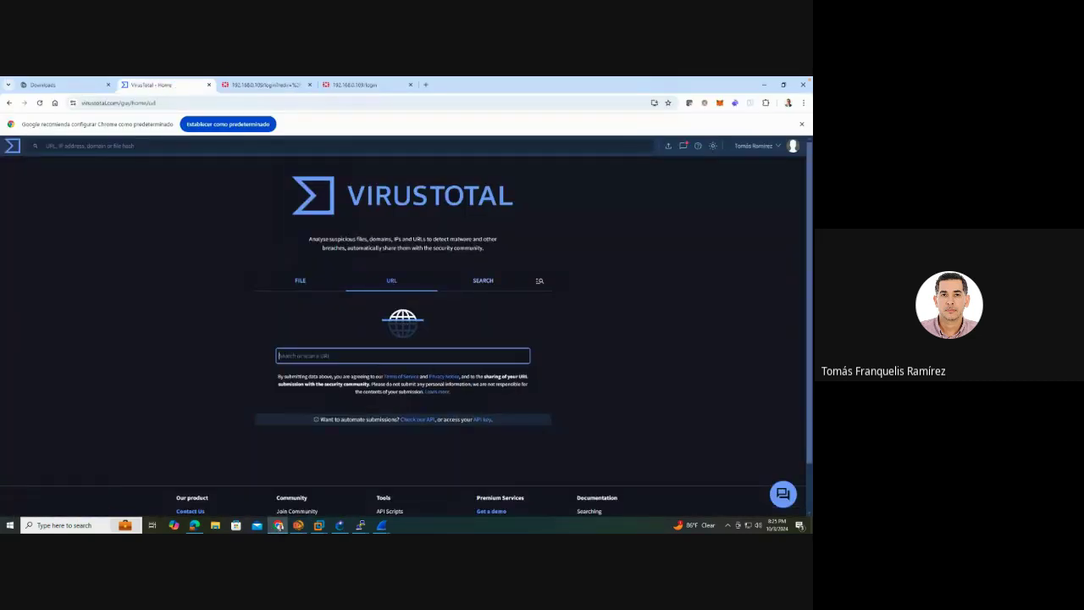
{"action": "left_click", "coordinate": [300, 282]}
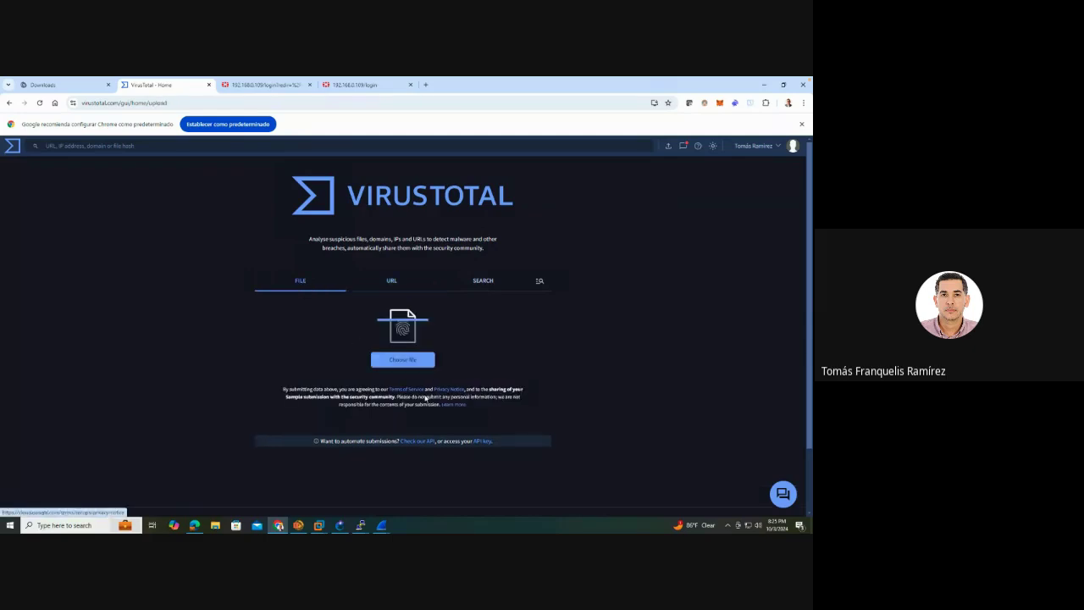
{"action": "left_click", "coordinate": [762, 145]}
{"action": "left_click", "coordinate": [759, 183]}
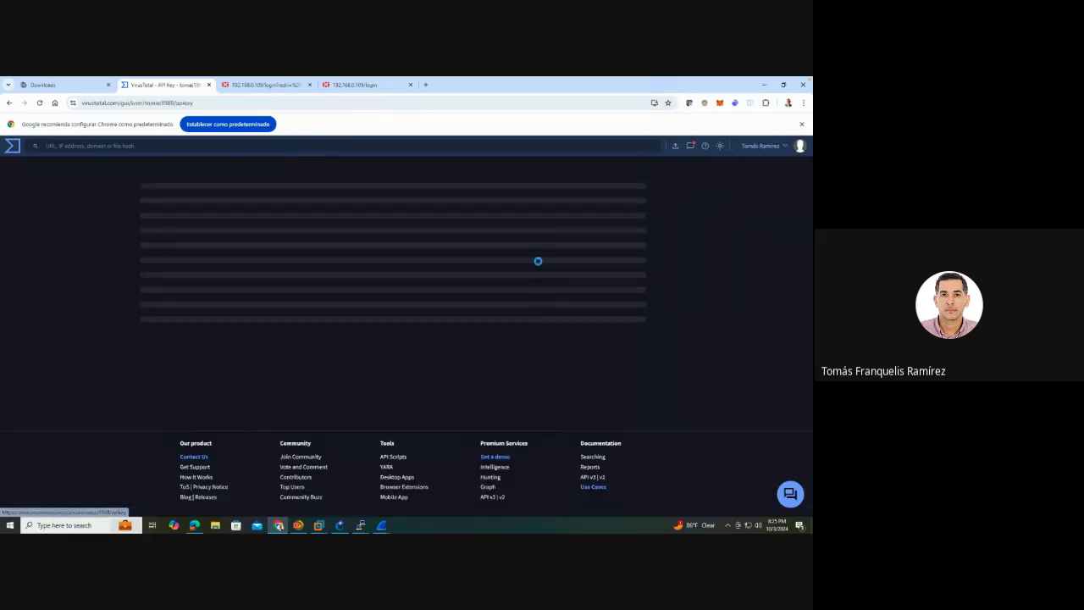
{"action": "left_click", "coordinate": [390, 245]}
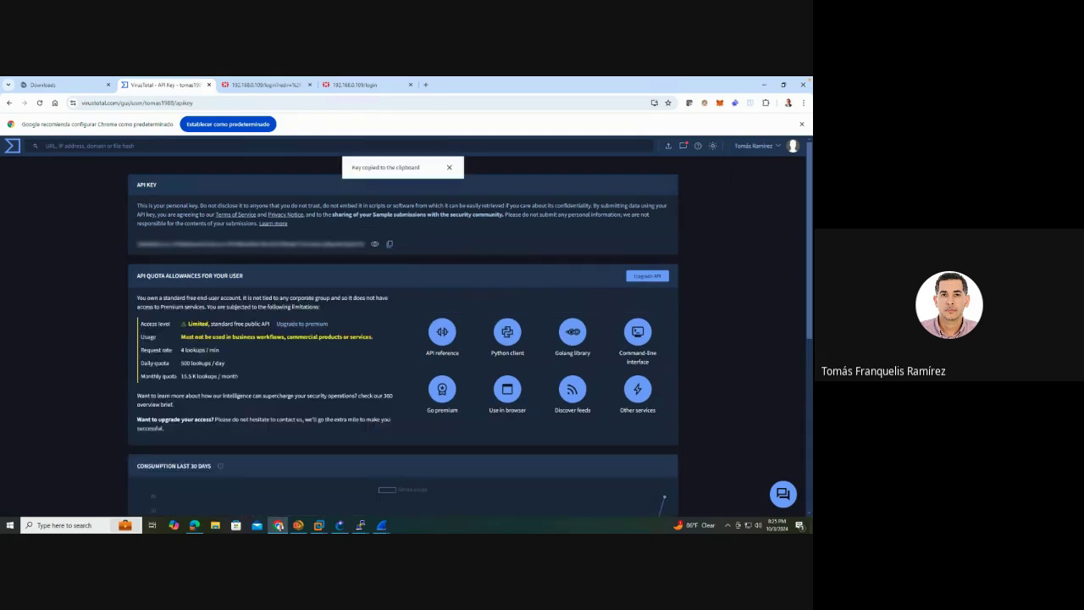
{"action": "left_click", "coordinate": [426, 85]}
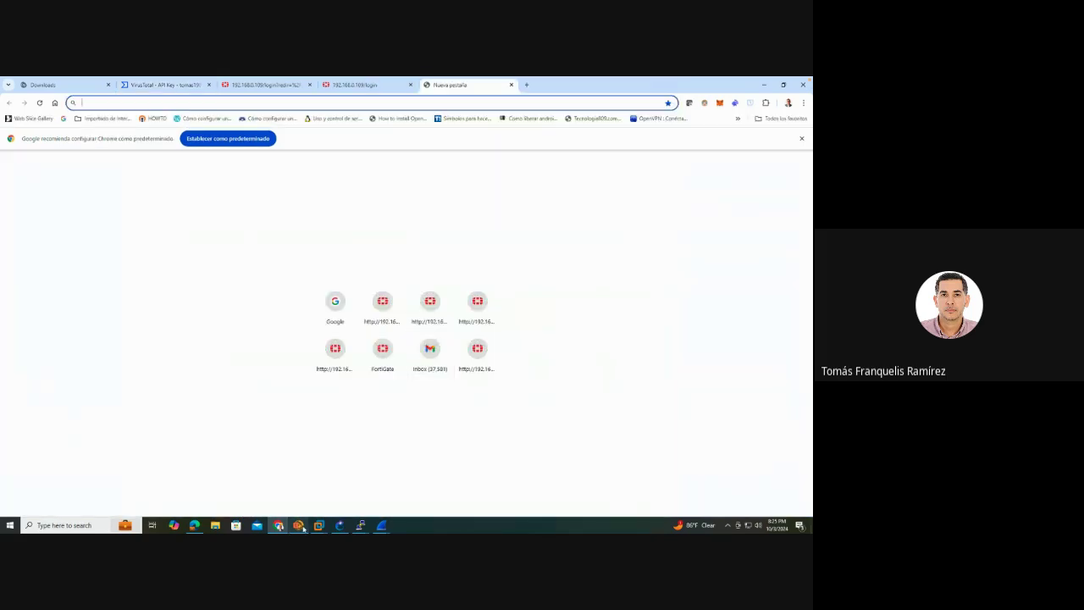
{"action": "mouse_move", "coordinate": [303, 527]}
{"action": "left_click", "coordinate": [299, 524]}
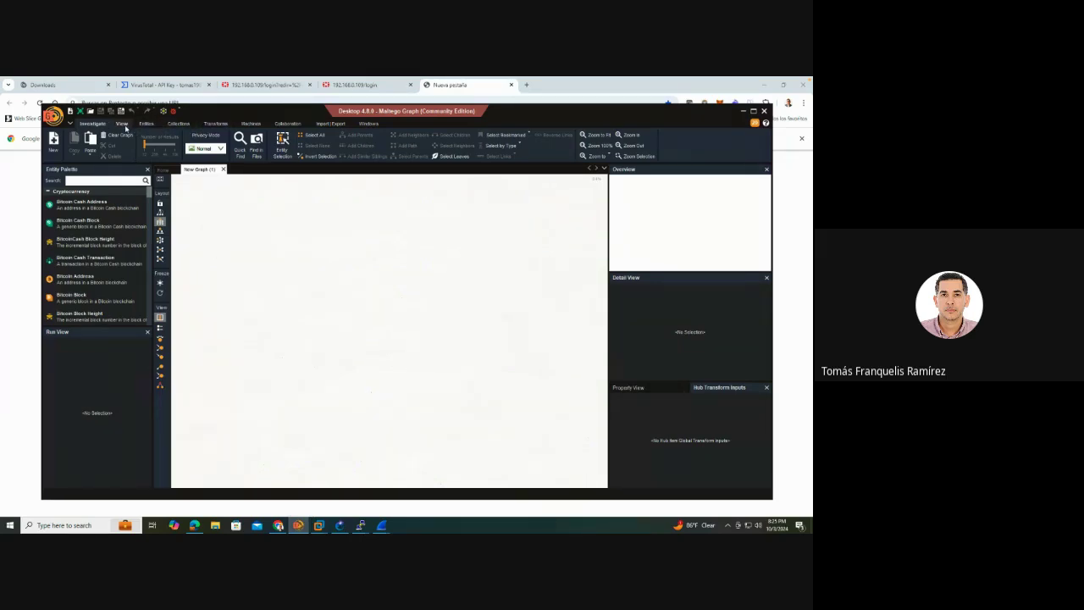
Open the Maltego Data Hub from Transforms and view the VirusTotal (Public API) card's details
{"action": "left_click", "coordinate": [215, 123]}
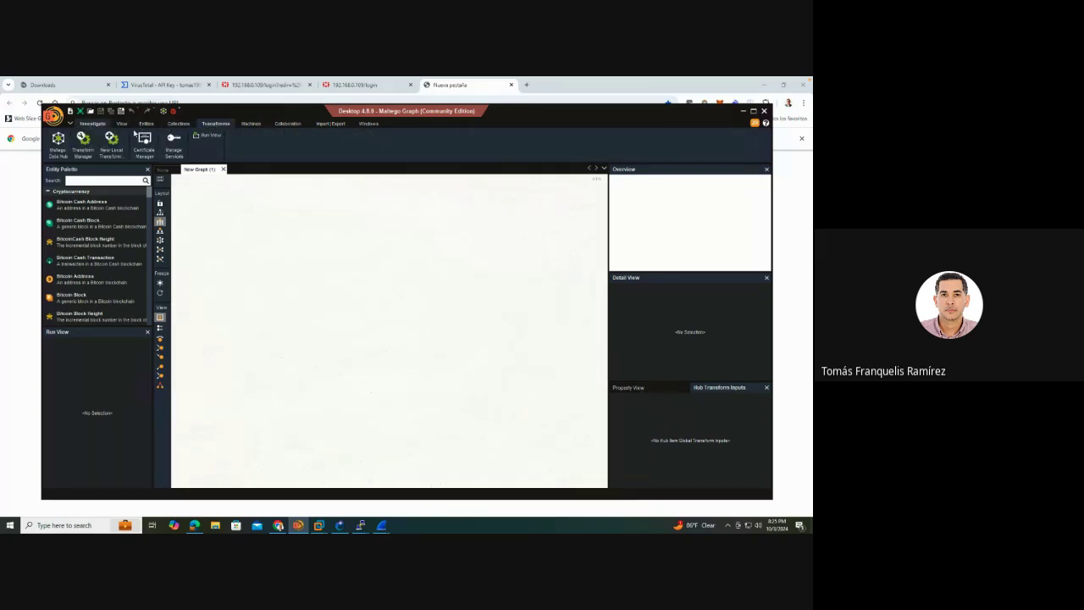
{"action": "left_click", "coordinate": [168, 172]}
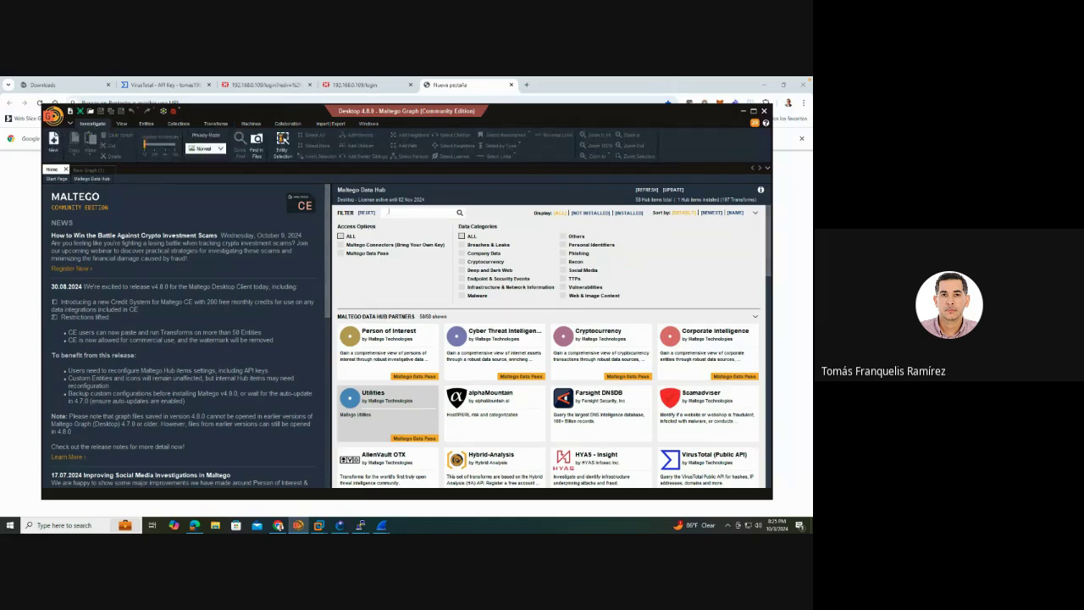
{"action": "mouse_move", "coordinate": [635, 412]}
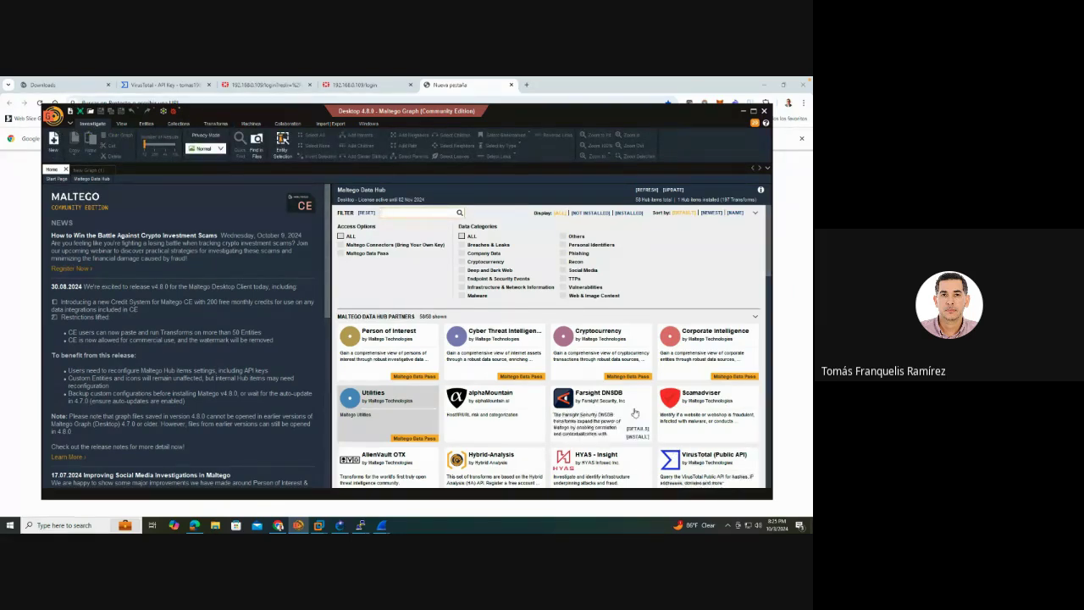
{"action": "scroll", "coordinate": [634, 412], "scroll_direction": "down", "scroll_amount": 10}
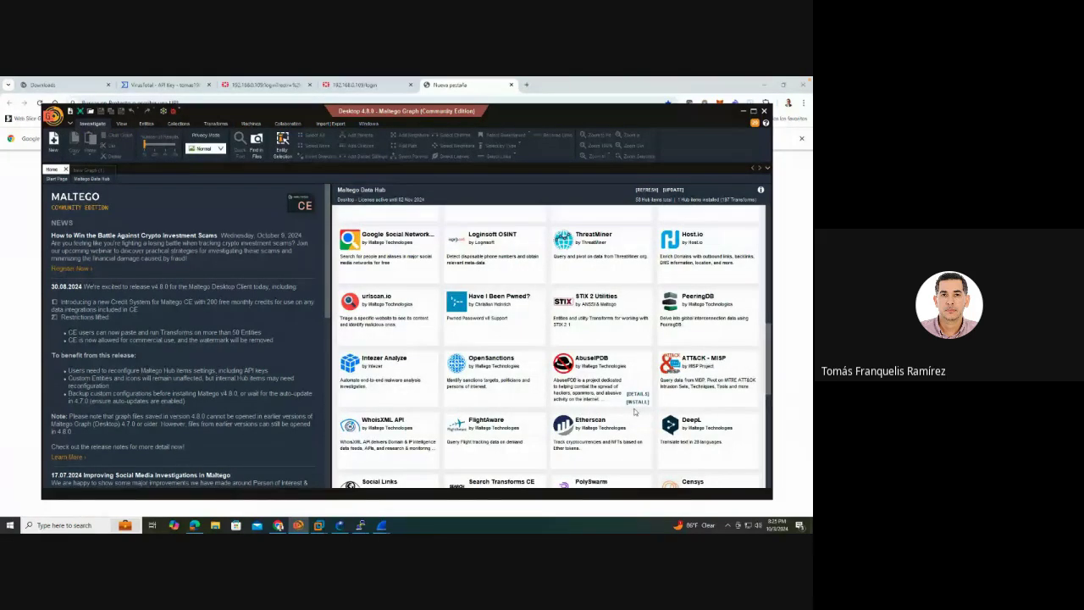
{"action": "mouse_move", "coordinate": [415, 261]}
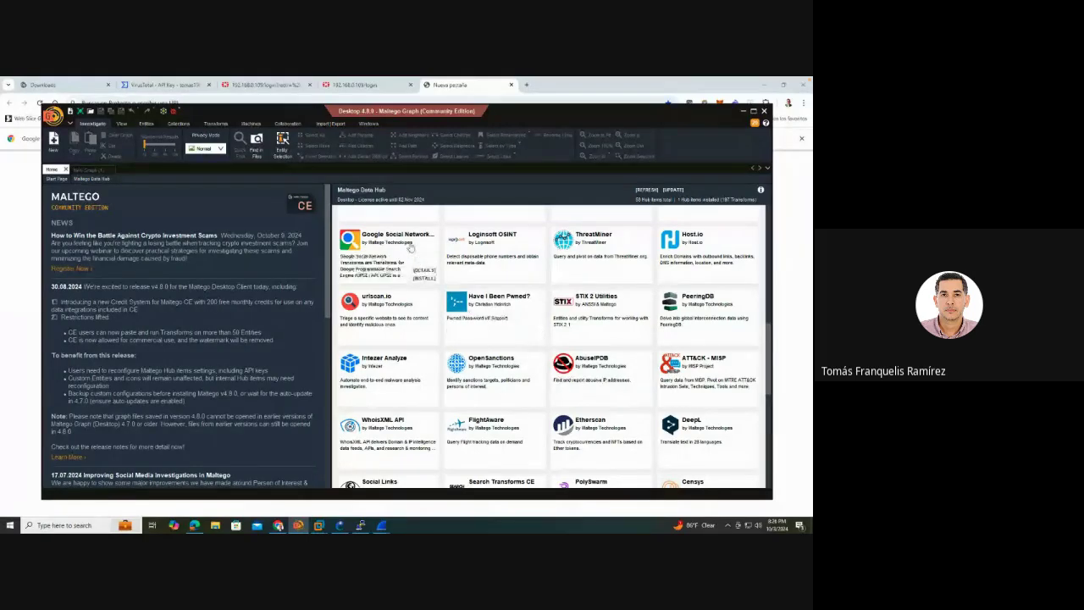
{"action": "mouse_move", "coordinate": [496, 244]}
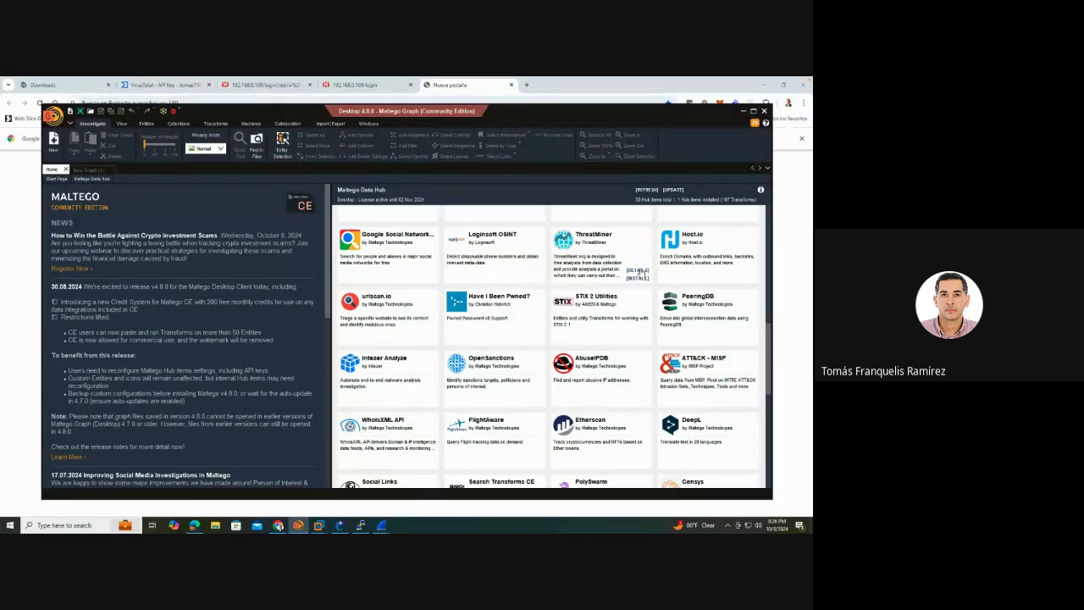
{"action": "scroll", "coordinate": [675, 286], "scroll_direction": "up", "scroll_amount": 5}
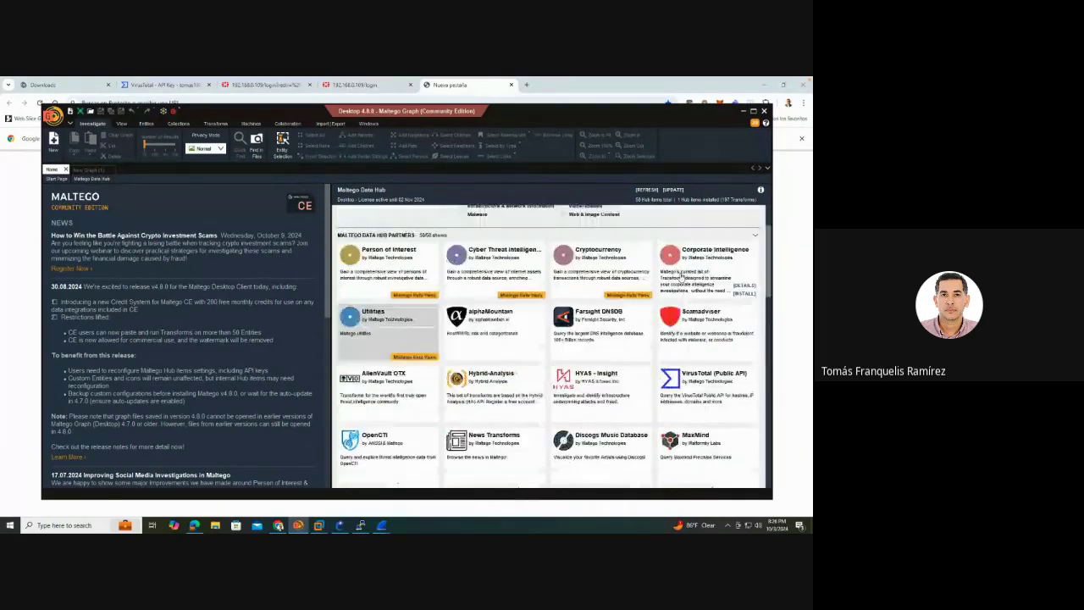
{"action": "scroll", "coordinate": [680, 276], "scroll_direction": "up", "scroll_amount": 2}
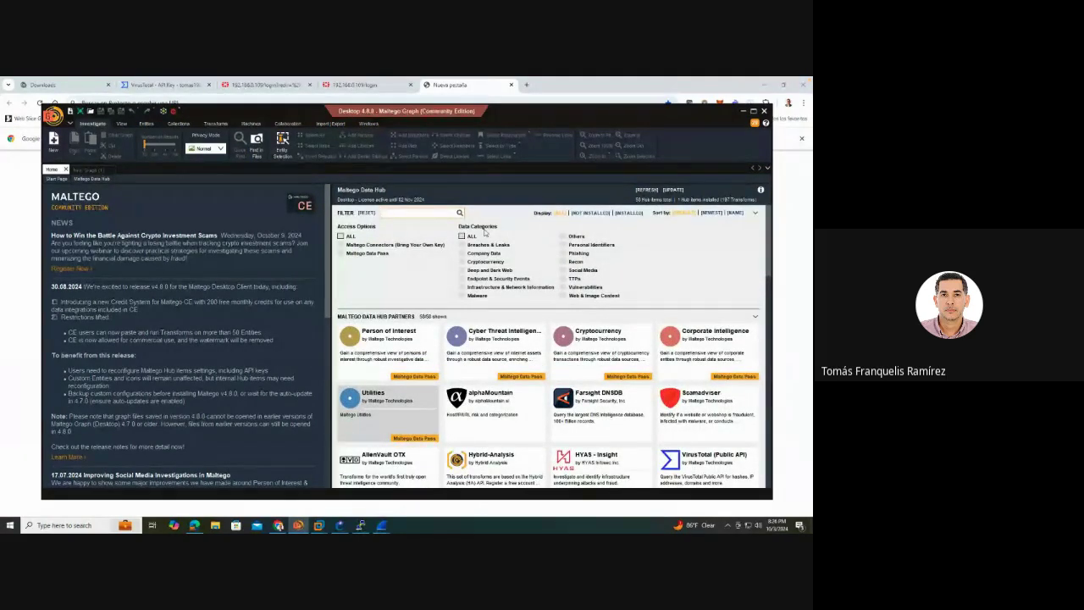
{"action": "scroll", "coordinate": [687, 374], "scroll_direction": "down", "scroll_amount": 3}
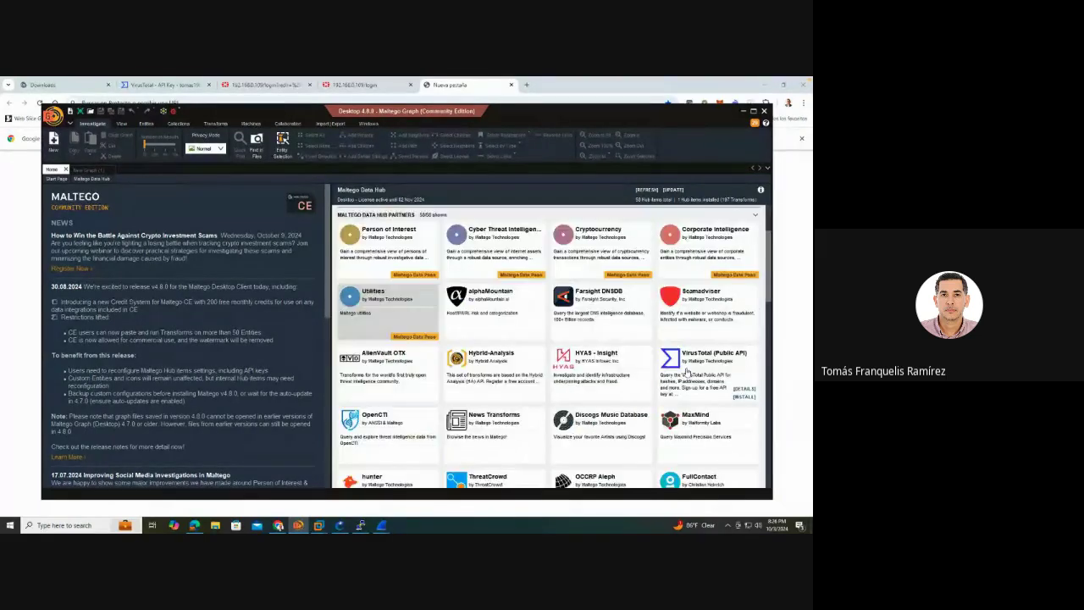
{"action": "scroll", "coordinate": [745, 386], "scroll_direction": "down", "scroll_amount": 1}
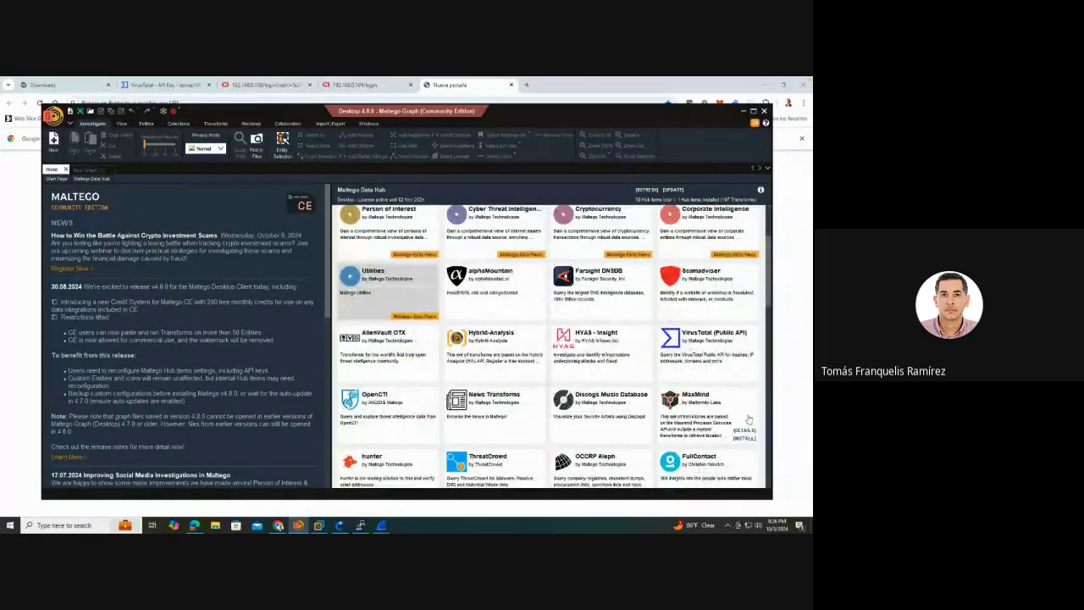
{"action": "mouse_move", "coordinate": [727, 434]}
{"action": "mouse_move", "coordinate": [733, 363]}
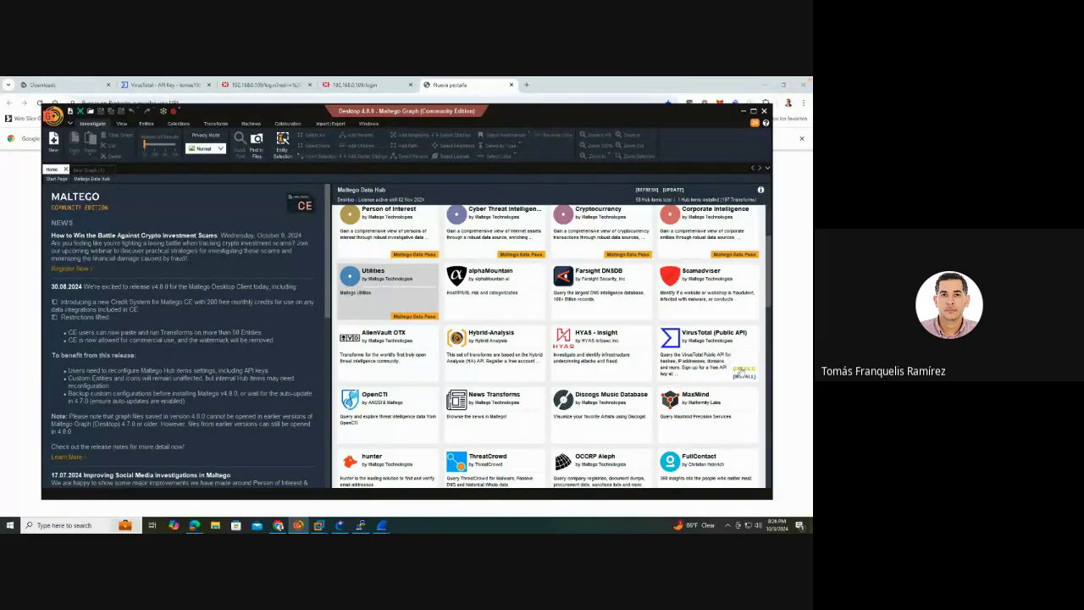
{"action": "left_click", "coordinate": [742, 369]}
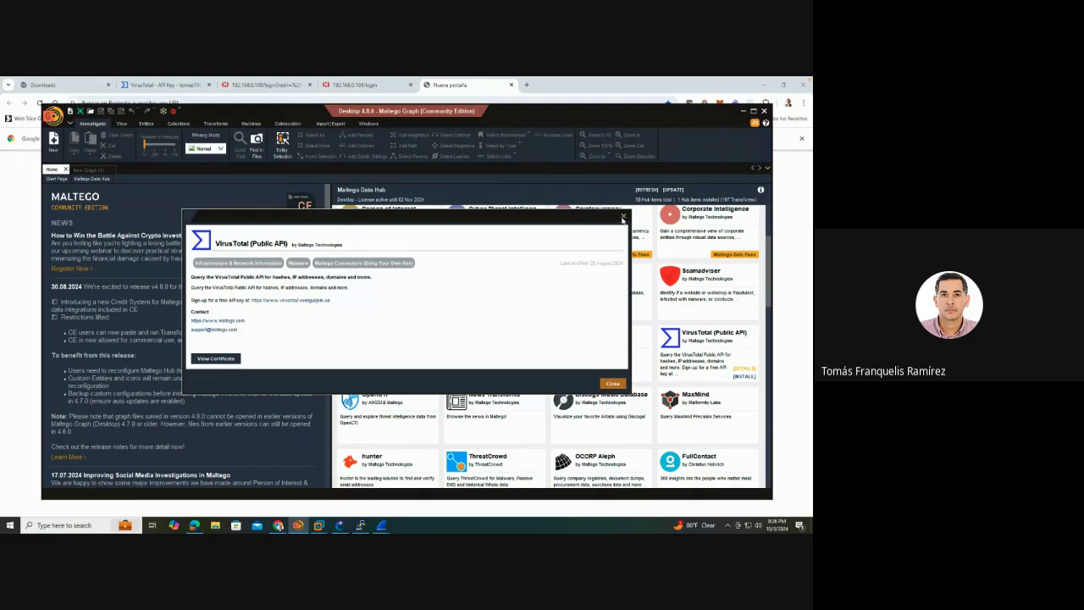
Confirm the VirusTotal (Public API) transform install, empty its API Key field, and return to VirusTotal's API key page
{"action": "left_click", "coordinate": [623, 216]}
{"action": "left_click", "coordinate": [744, 378]}
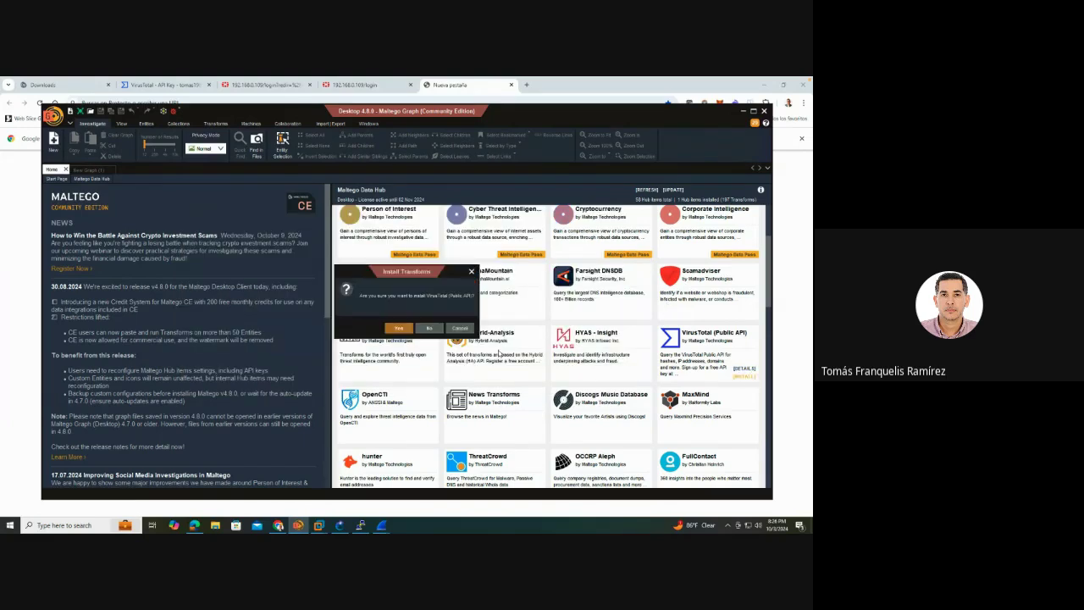
{"action": "left_click", "coordinate": [399, 327]}
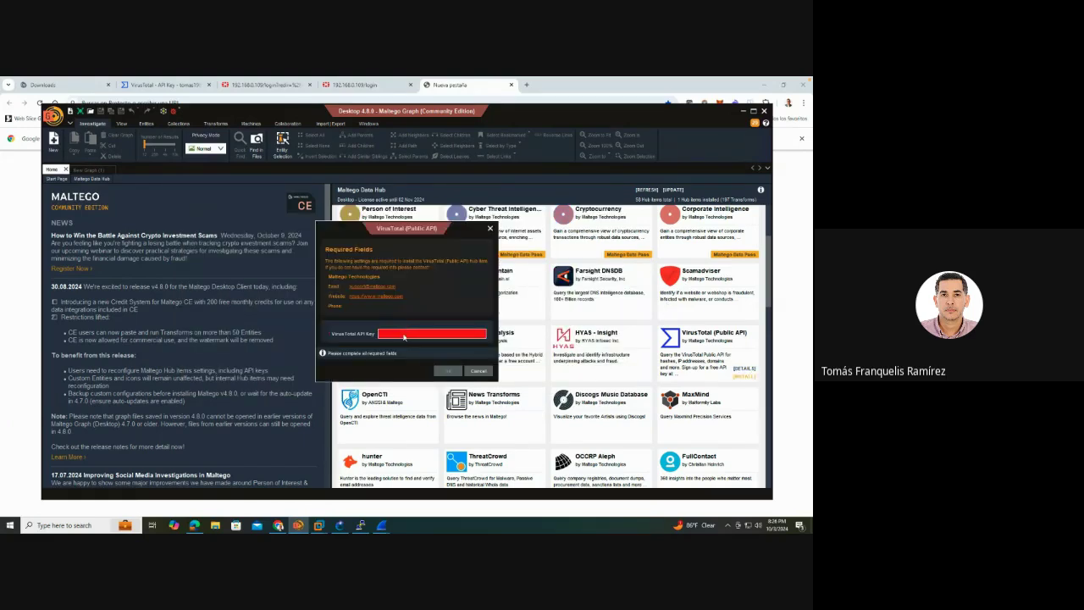
{"action": "type", "text": "aaaa"}
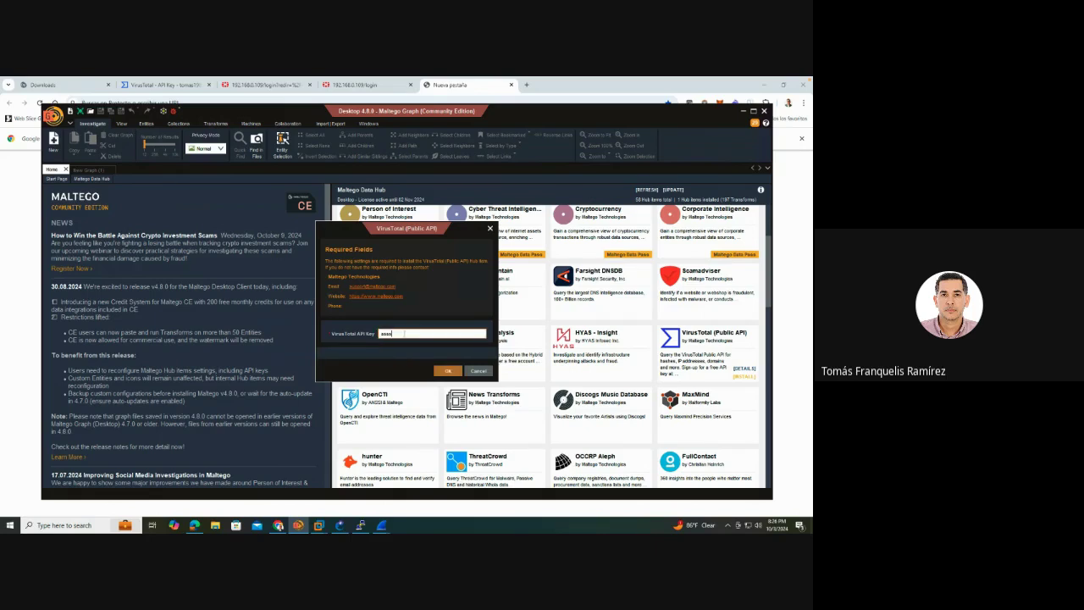
{"action": "key", "text": "BackSpace"}
{"action": "key", "text": "BackSpace"}
{"action": "key", "text": "BackSpace"}
{"action": "key", "text": "BackSpace"}
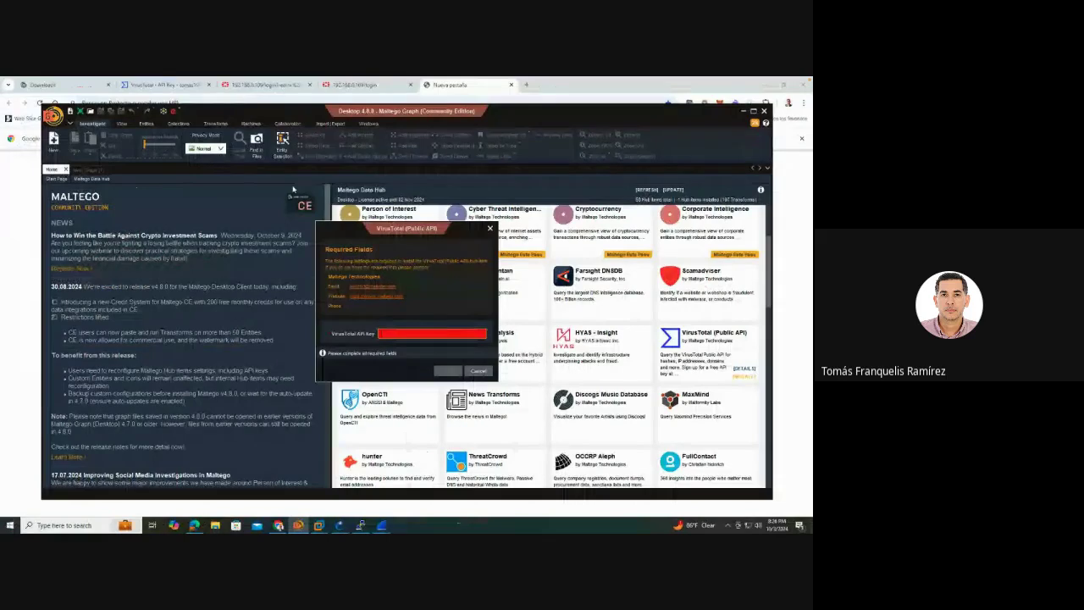
{"action": "left_click", "coordinate": [175, 84]}
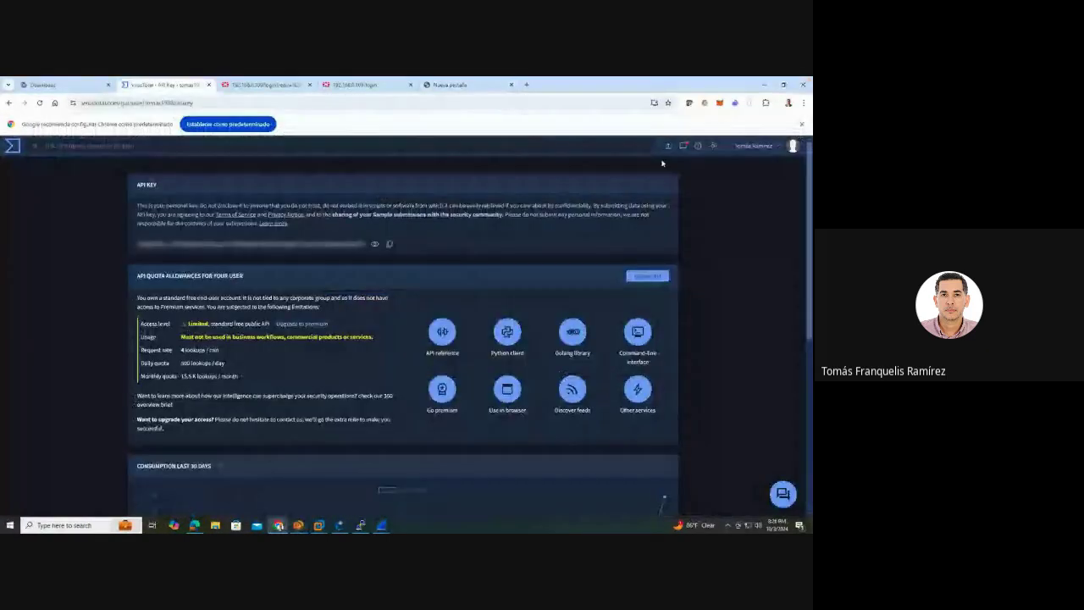
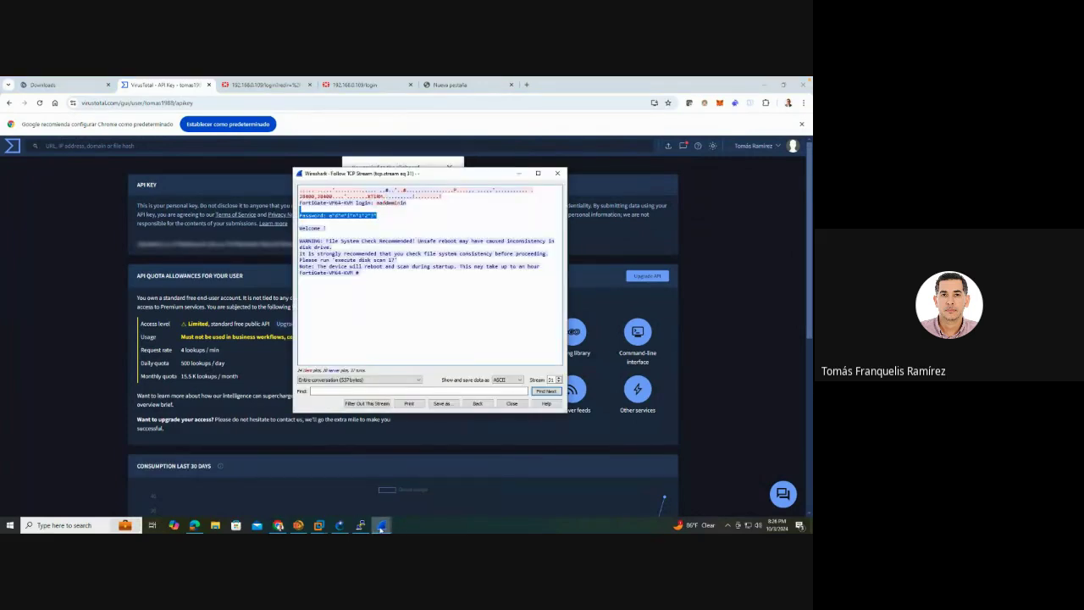
Bring Maltego, with its VirusTotal (Public API) API key dialog, to the front from the taskbar
{"action": "left_click", "coordinate": [381, 526]}
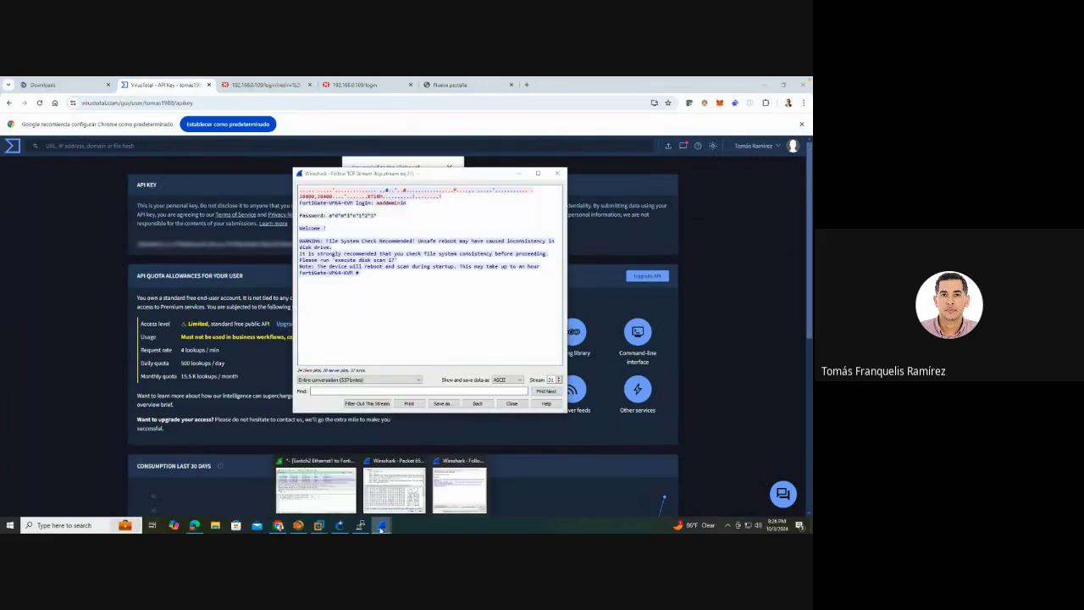
{"action": "left_click", "coordinate": [298, 526]}
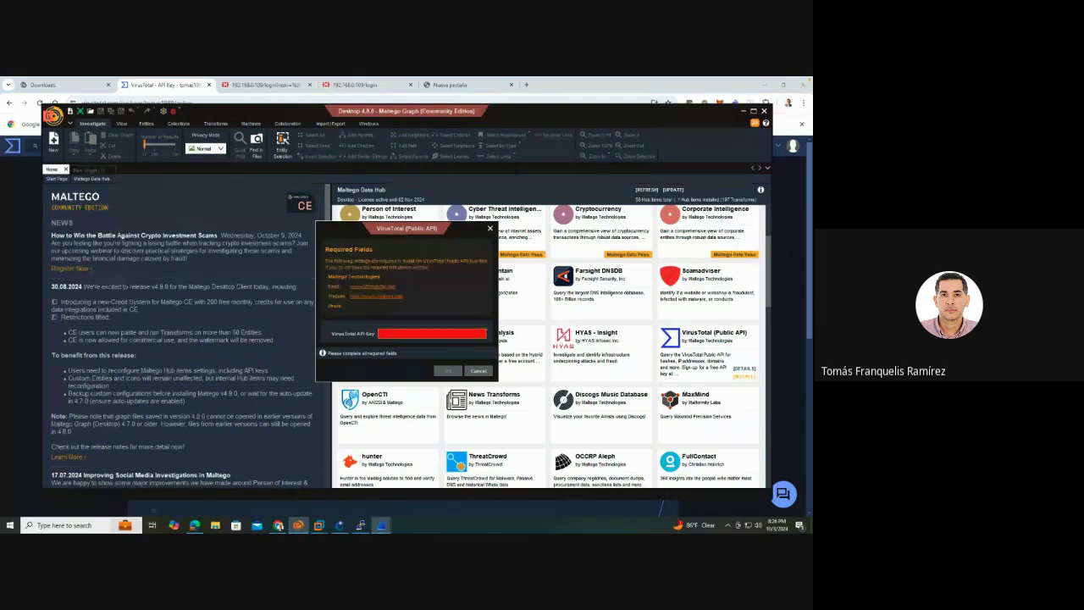
Paste the API key and finish installing the VirusTotal (Public API) hub item
{"action": "key", "text": "ctrl+v"}
{"action": "left_click", "coordinate": [447, 370]}
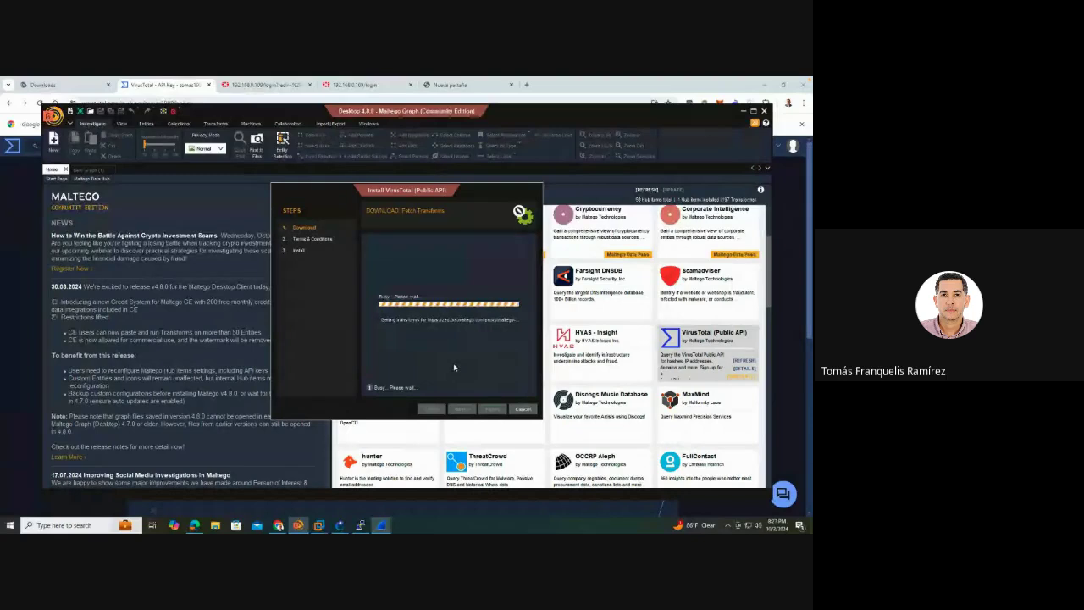
{"action": "left_click", "coordinate": [462, 410]}
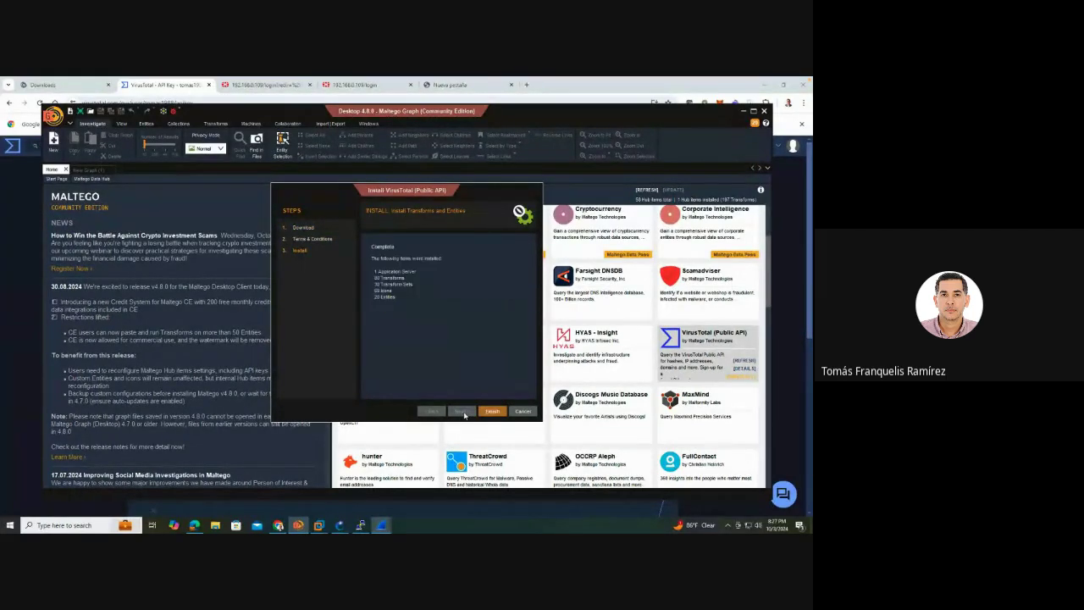
{"action": "left_click", "coordinate": [493, 411]}
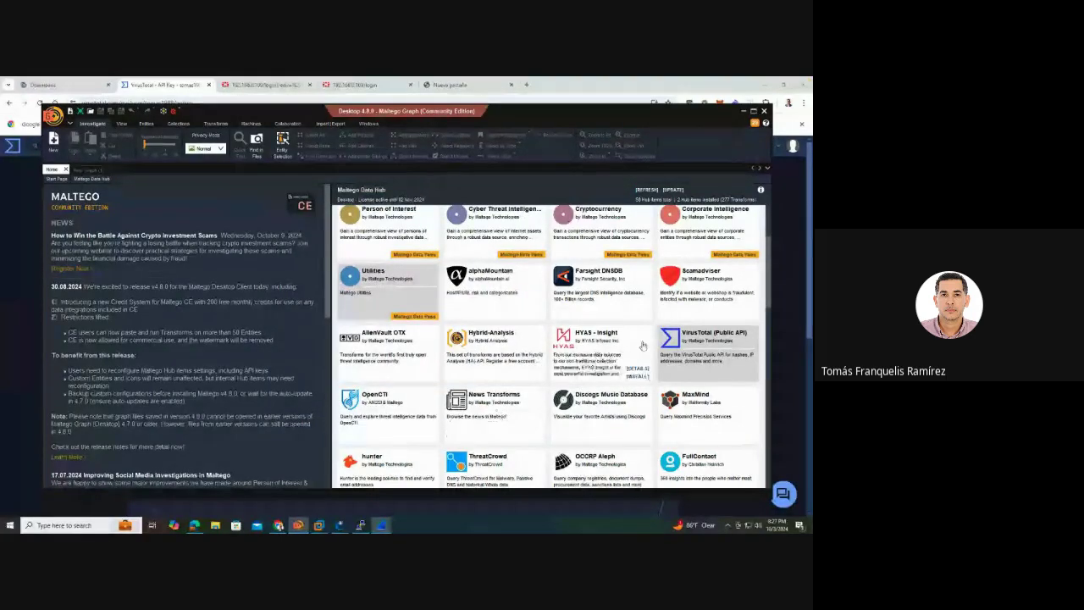
{"action": "left_click", "coordinate": [91, 170]}
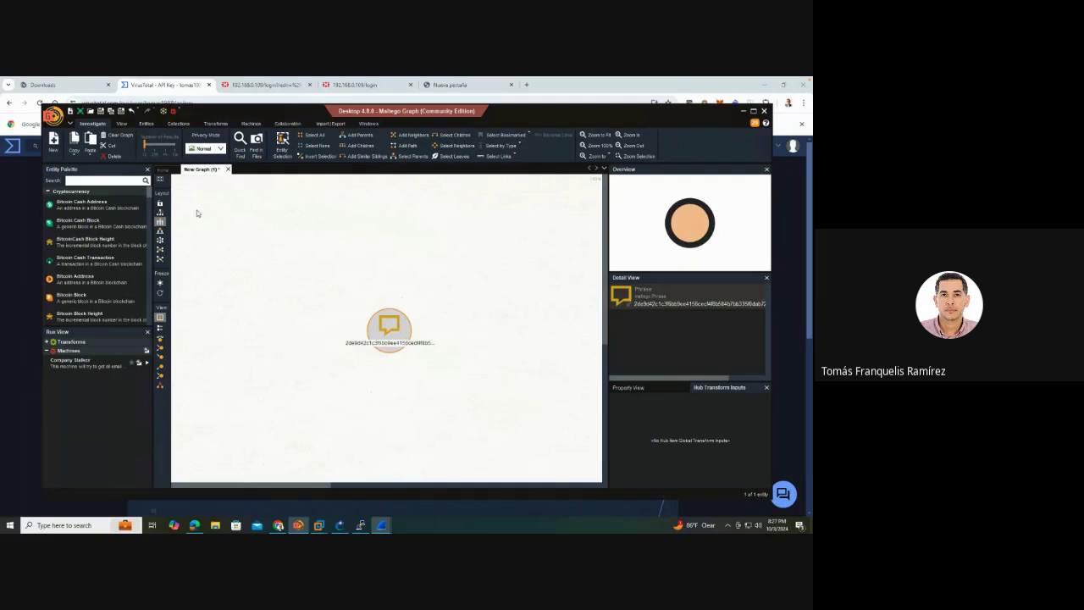
Delete the lone Phrase entity and paste the ten file hashes as new Phrase entities
{"action": "left_click", "coordinate": [113, 156]}
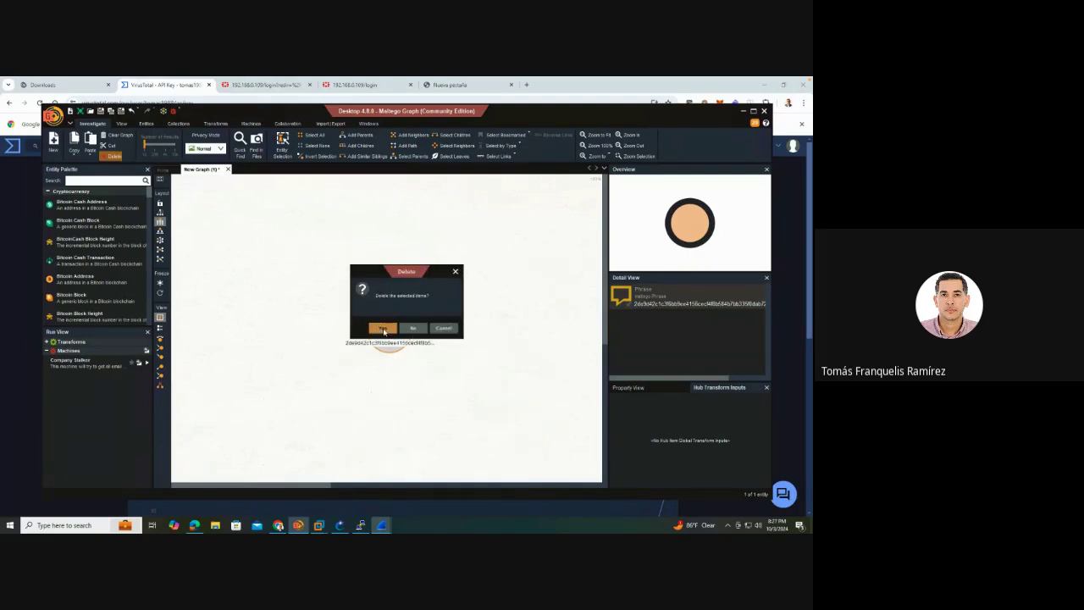
{"action": "left_click", "coordinate": [392, 329]}
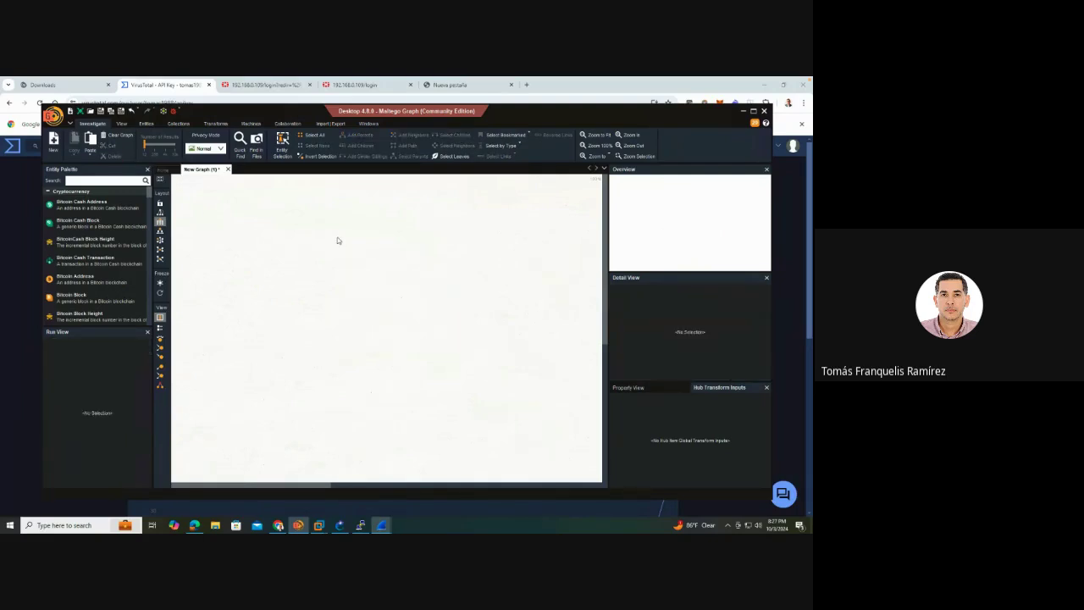
{"action": "key", "text": "ctrl+v"}
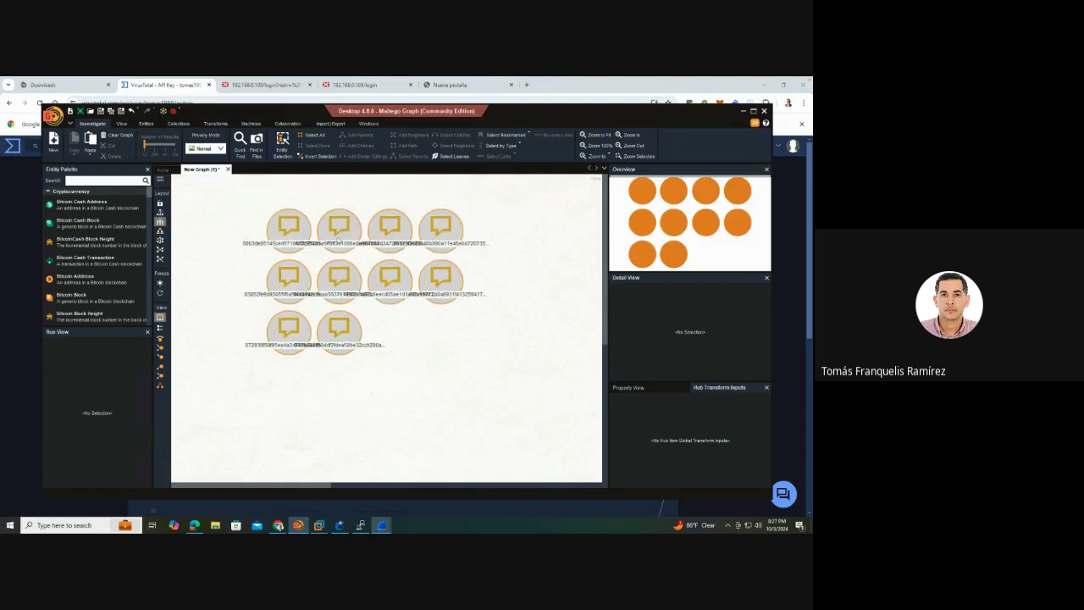
{"action": "left_click", "coordinate": [470, 284]}
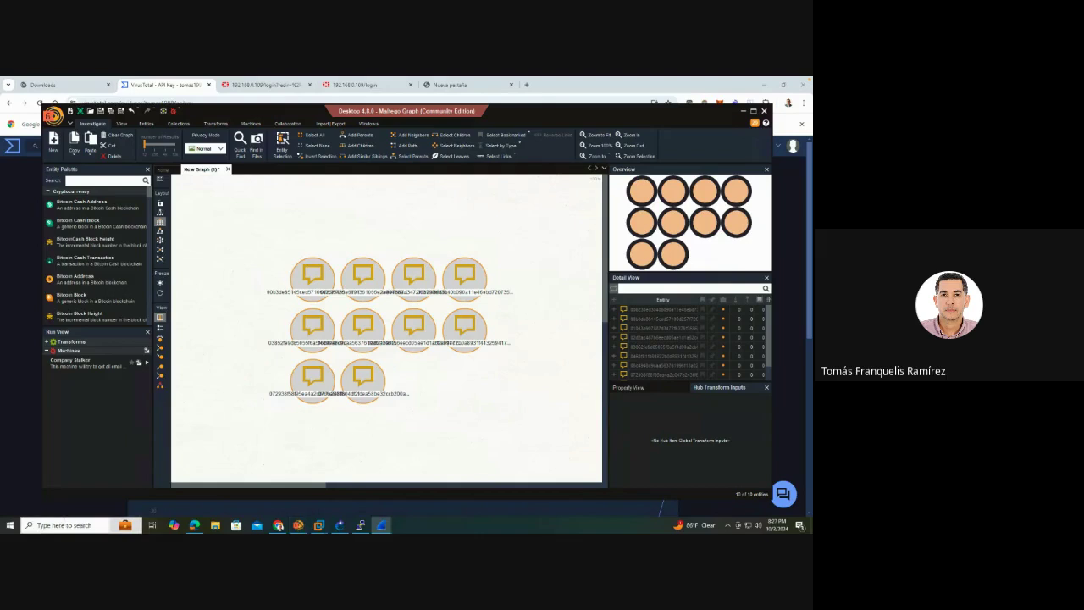
{"action": "left_click", "coordinate": [63, 525]}
{"action": "type", "text": "note"}
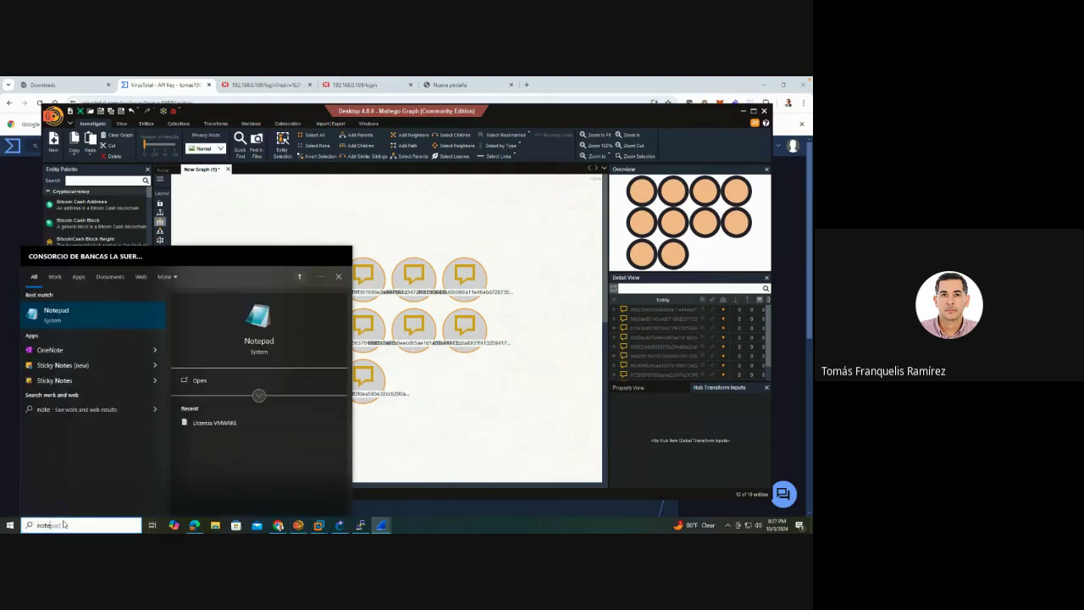
Paste the ten hashes into a new Notepad note, select them all, and minimize it
{"action": "left_click", "coordinate": [110, 315]}
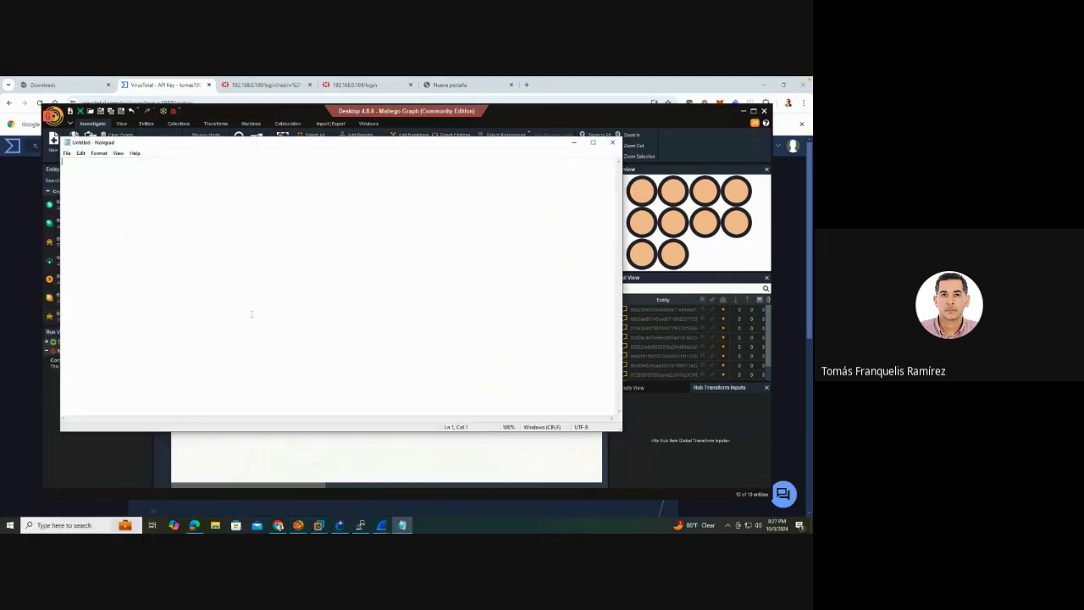
{"action": "key", "text": "ctrl+v"}
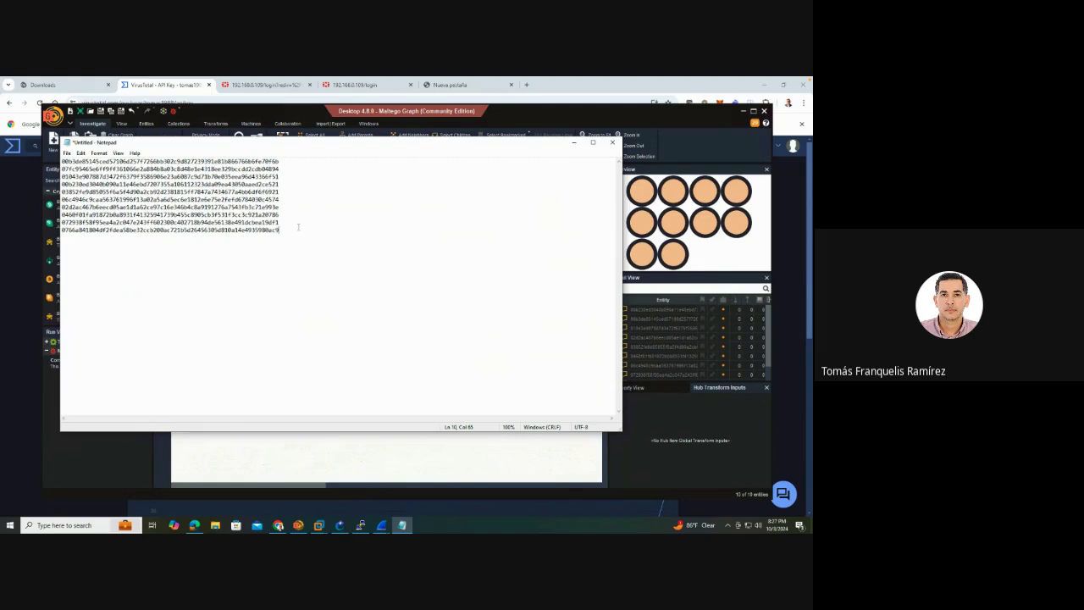
{"action": "key", "text": "ctrl+a"}
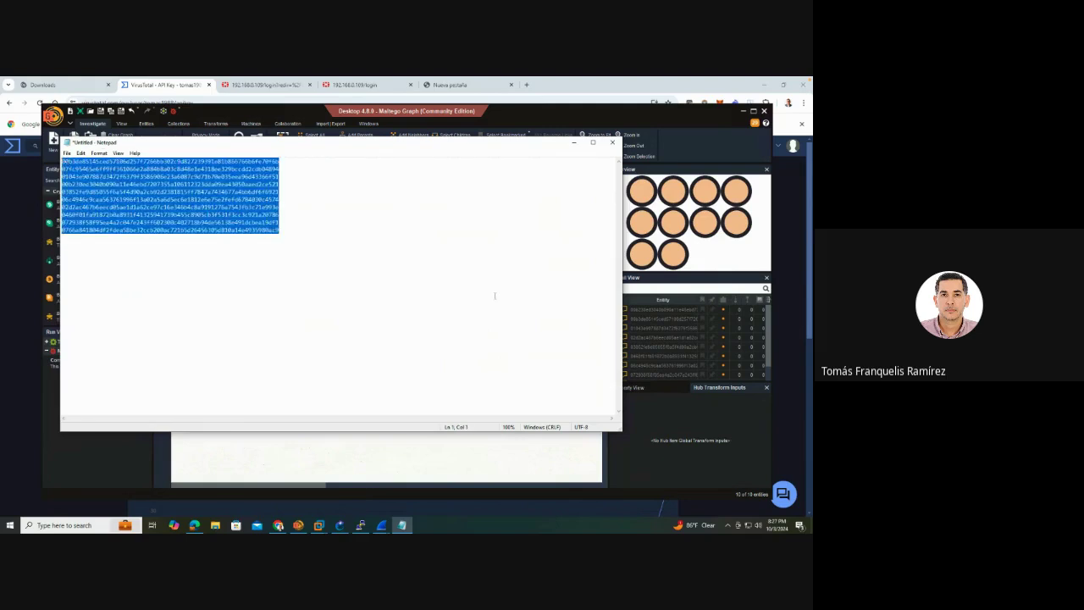
{"action": "left_click", "coordinate": [573, 142]}
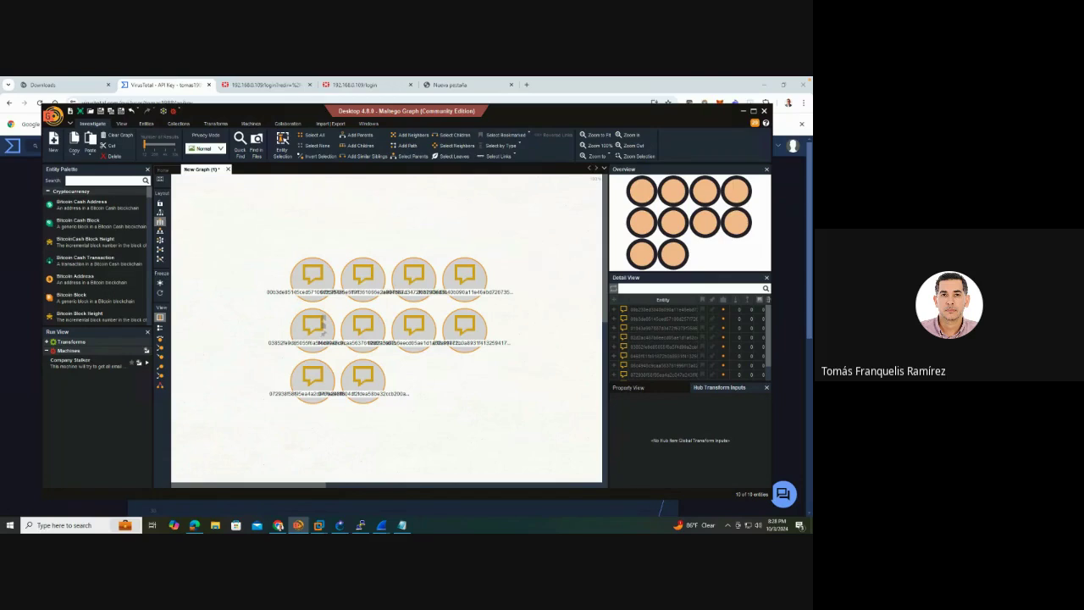
{"action": "left_click", "coordinate": [302, 261]}
{"action": "left_click_drag", "start_coordinate": [207, 223], "coordinate": [560, 415]}
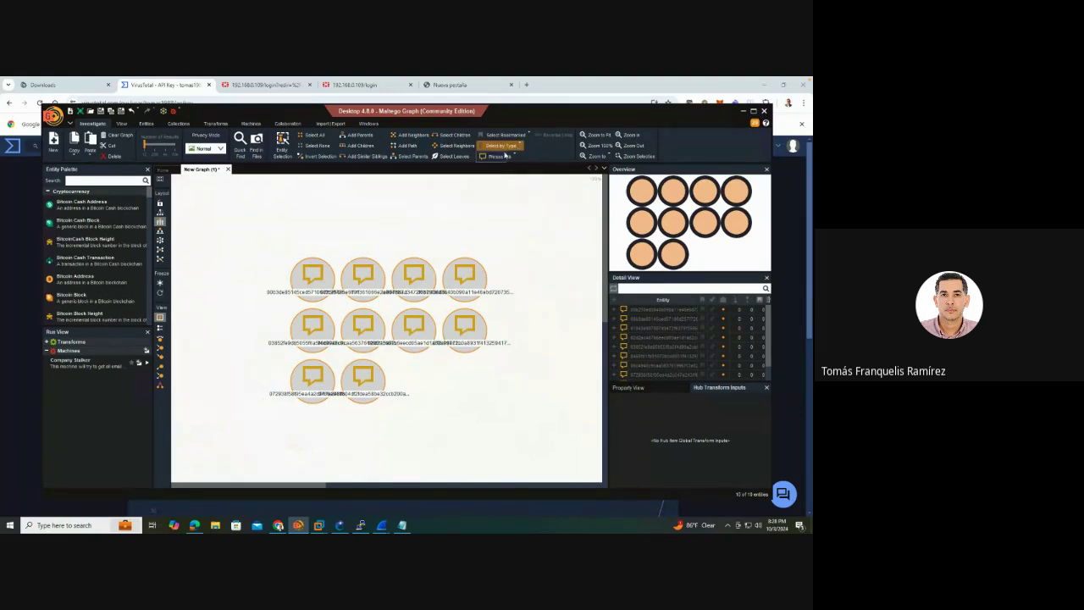
{"action": "left_click", "coordinate": [493, 157]}
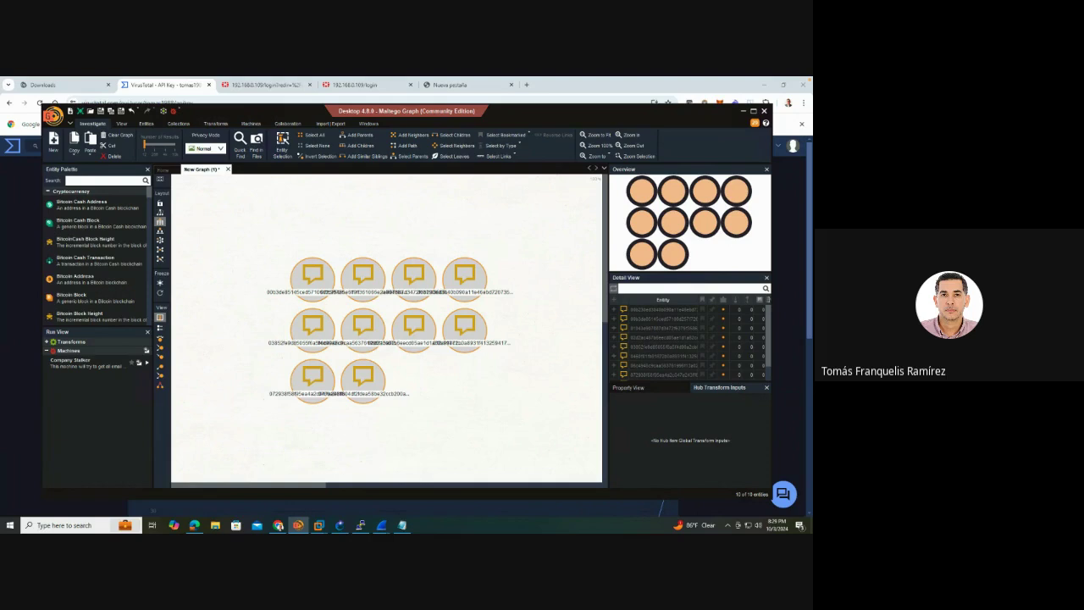
{"action": "left_click", "coordinate": [324, 282]}
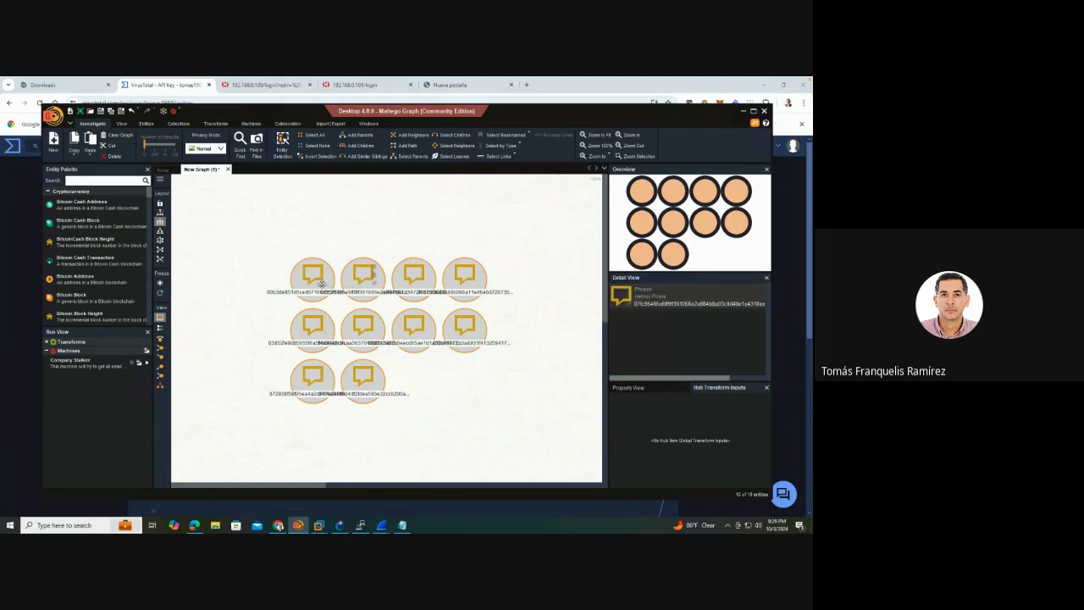
{"action": "key", "text": "Escape"}
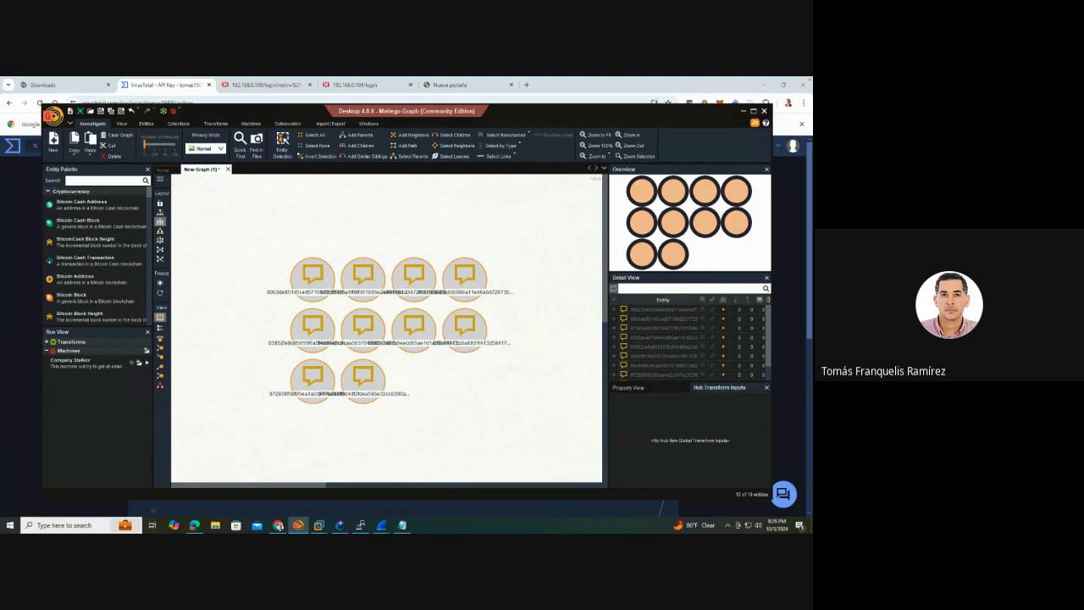
Change the type of all ten Phrase entities to Malware > Hash
{"action": "right_click", "coordinate": [361, 277]}
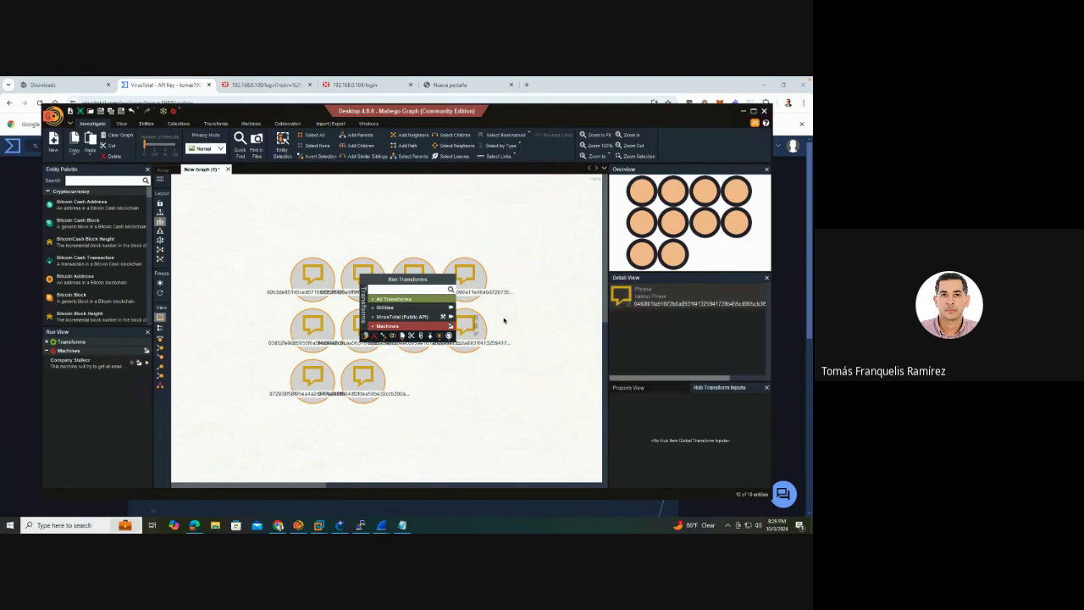
{"action": "left_click", "coordinate": [374, 300]}
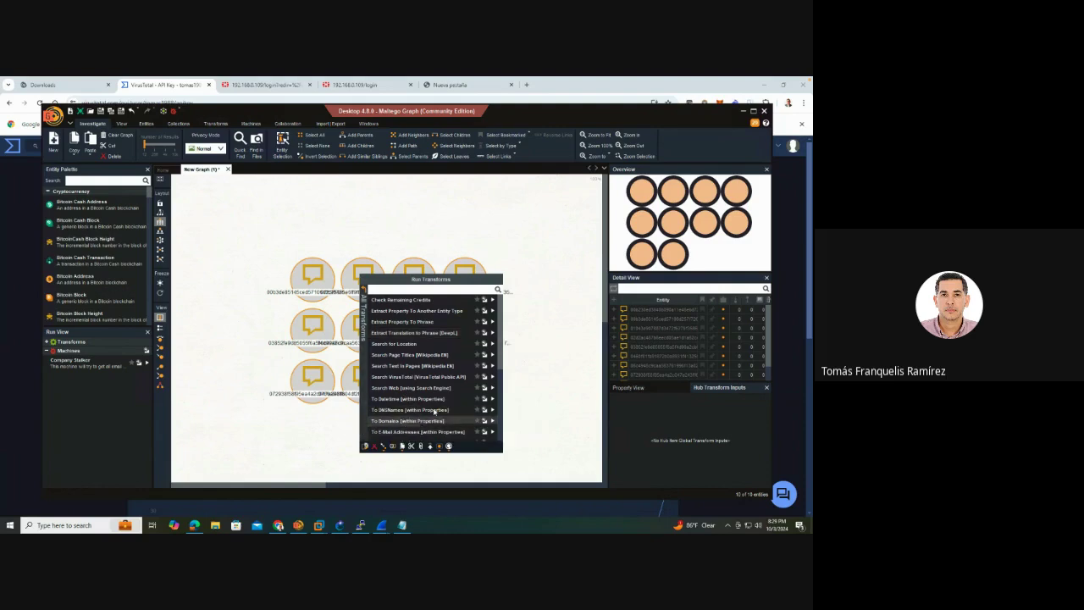
{"action": "scroll", "coordinate": [432, 399], "scroll_direction": "down", "scroll_amount": 3}
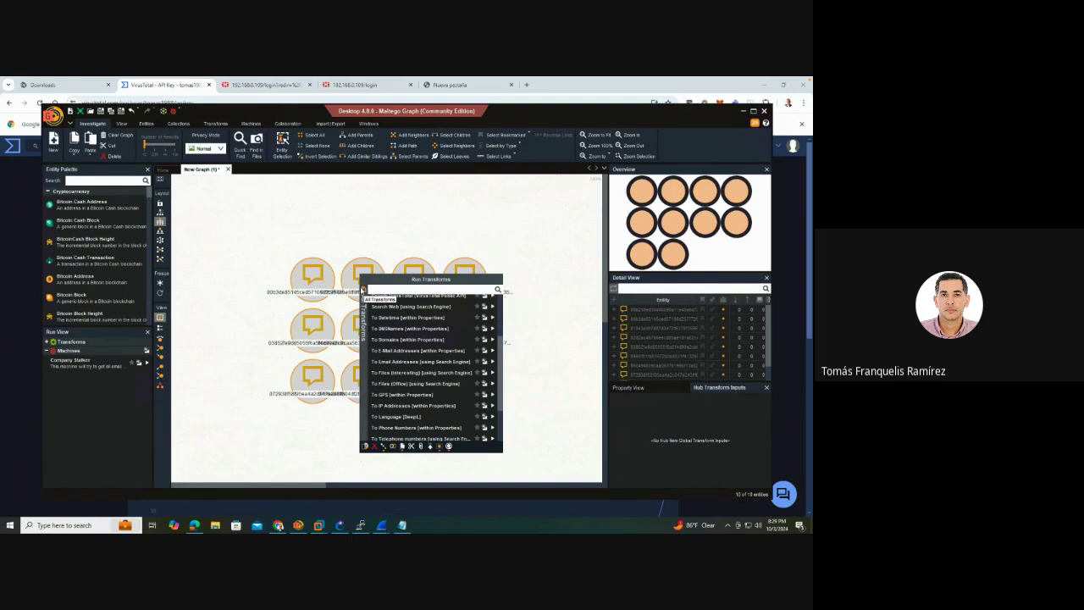
{"action": "left_click", "coordinate": [363, 292]}
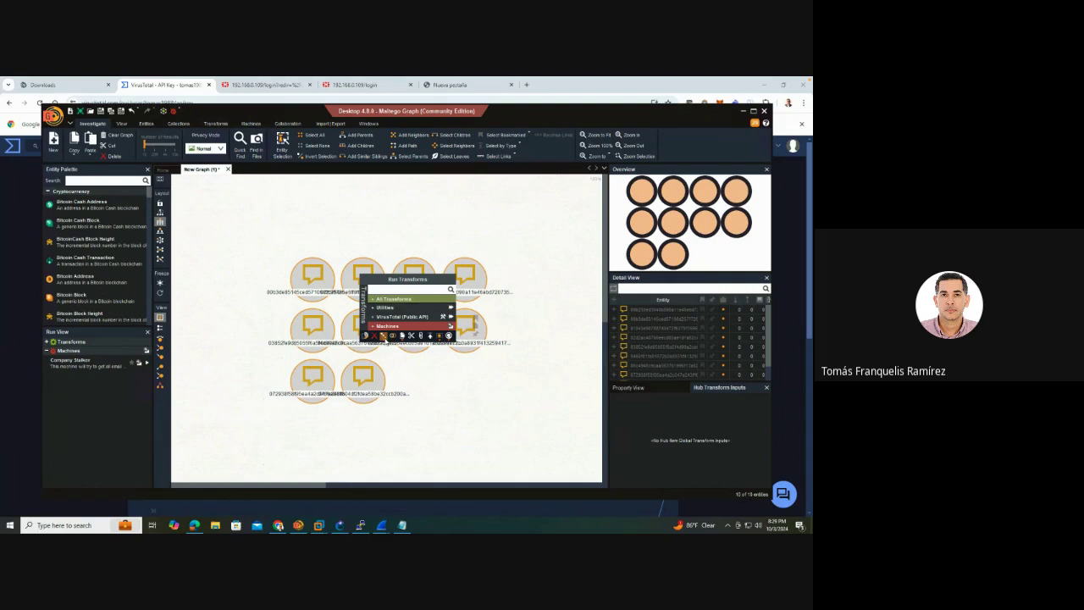
{"action": "left_click", "coordinate": [383, 337]}
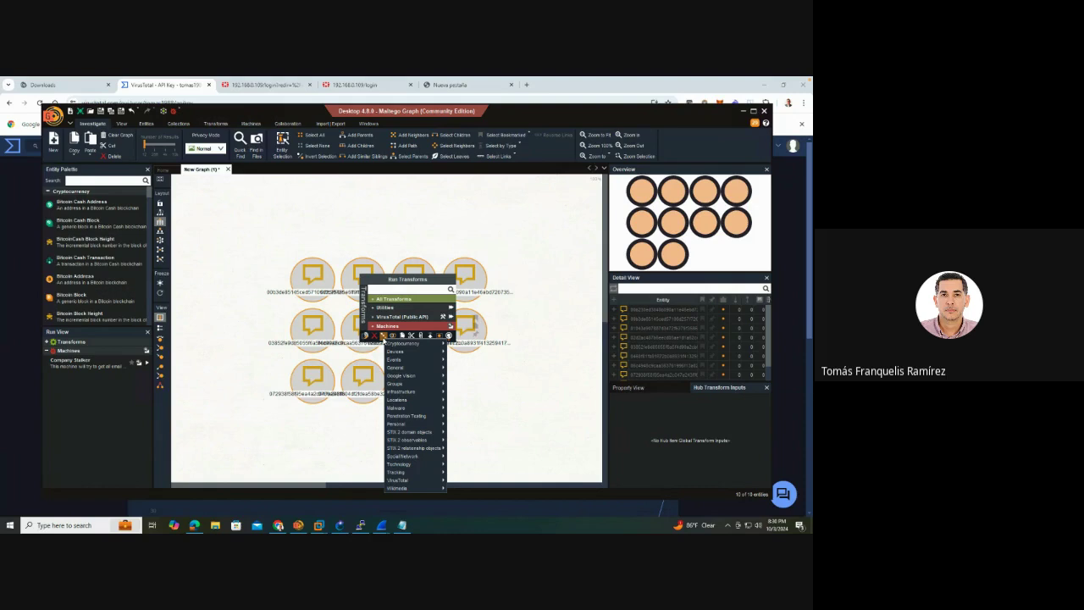
{"action": "mouse_move", "coordinate": [417, 401]}
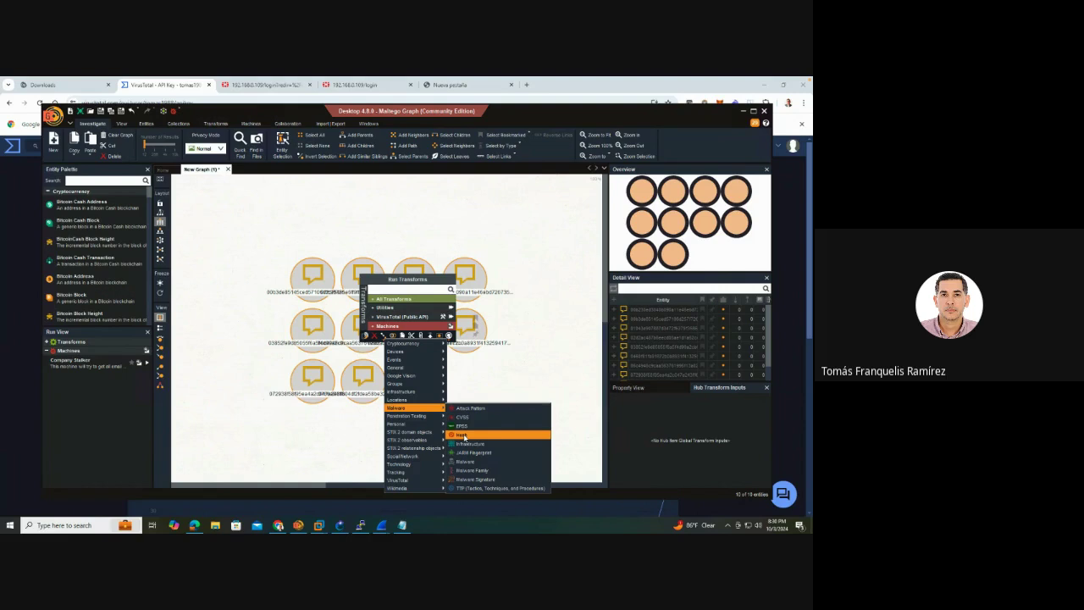
{"action": "left_click", "coordinate": [462, 434]}
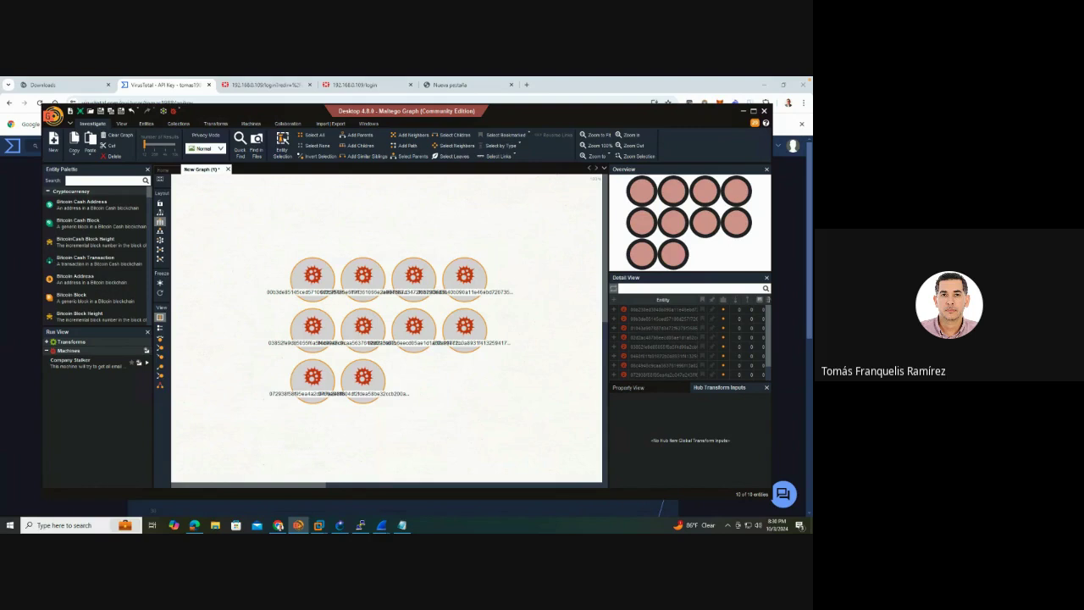
{"action": "left_click", "coordinate": [365, 276]}
Run the VirusTotal (Public API) Search VirusTotal transform on all ten hash entities
{"action": "key", "text": "ctrl+a"}
{"action": "right_click", "coordinate": [365, 276]}
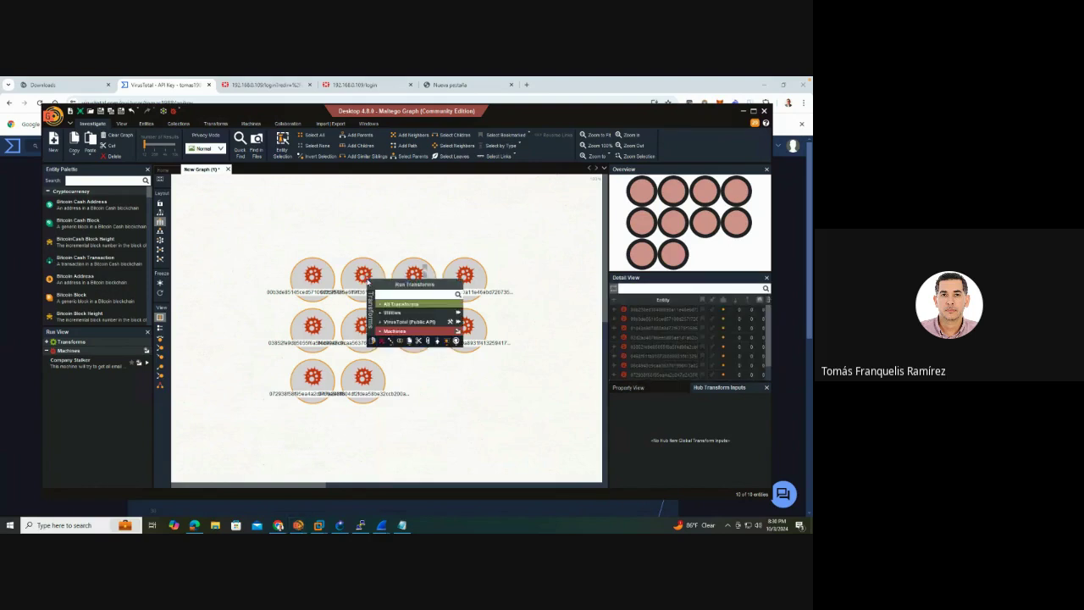
{"action": "left_click", "coordinate": [402, 323]}
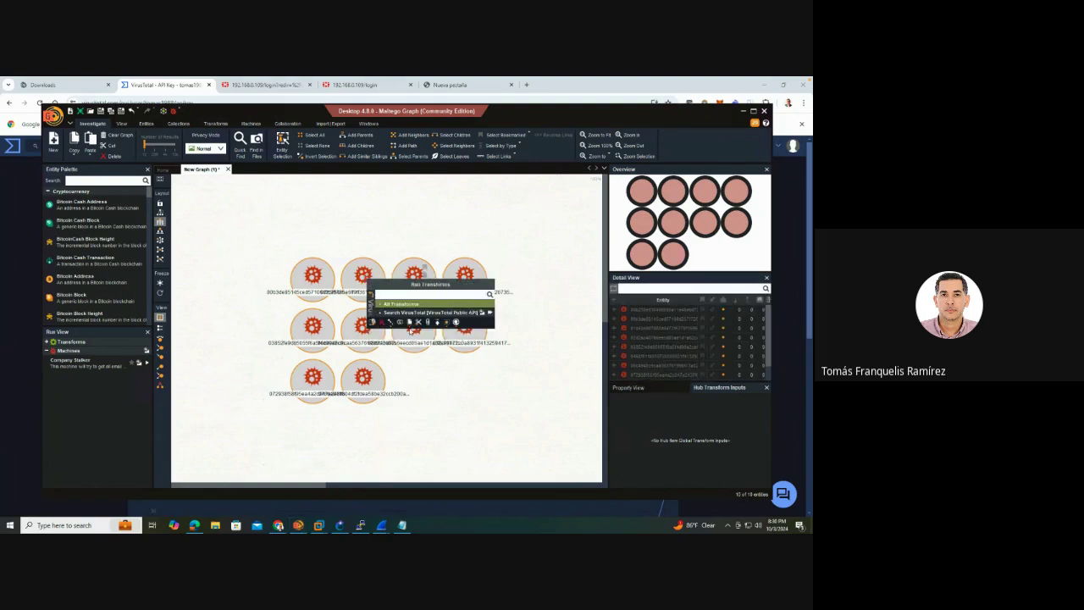
{"action": "left_click", "coordinate": [490, 316]}
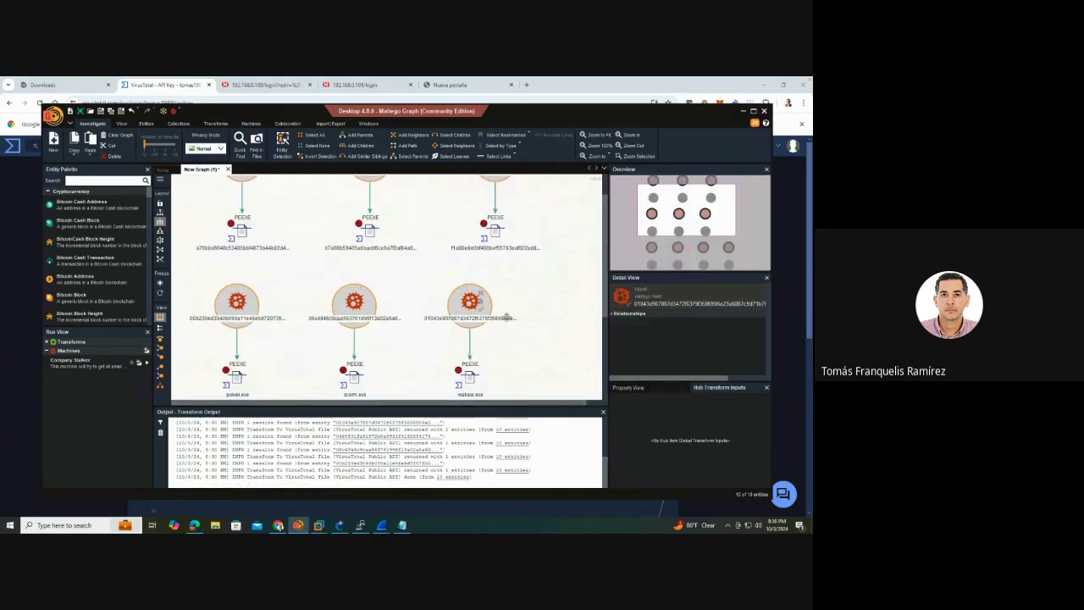
{"action": "scroll", "coordinate": [558, 294], "scroll_direction": "up", "scroll_amount": 3}
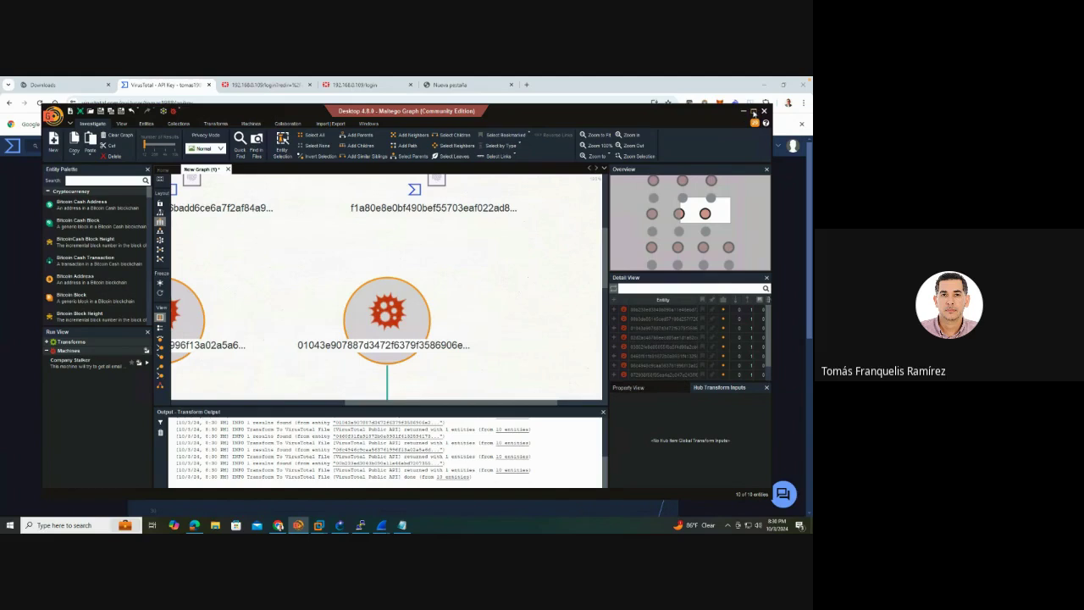
{"action": "left_click_drag", "start_coordinate": [739, 113], "coordinate": [698, 86]}
{"action": "key", "text": "super+Up"}
Show one VirusTotal File entity's summary, report link, and analysis stats (61 of 75 malicious)
{"action": "scroll", "coordinate": [494, 293], "scroll_direction": "down", "scroll_amount": 5}
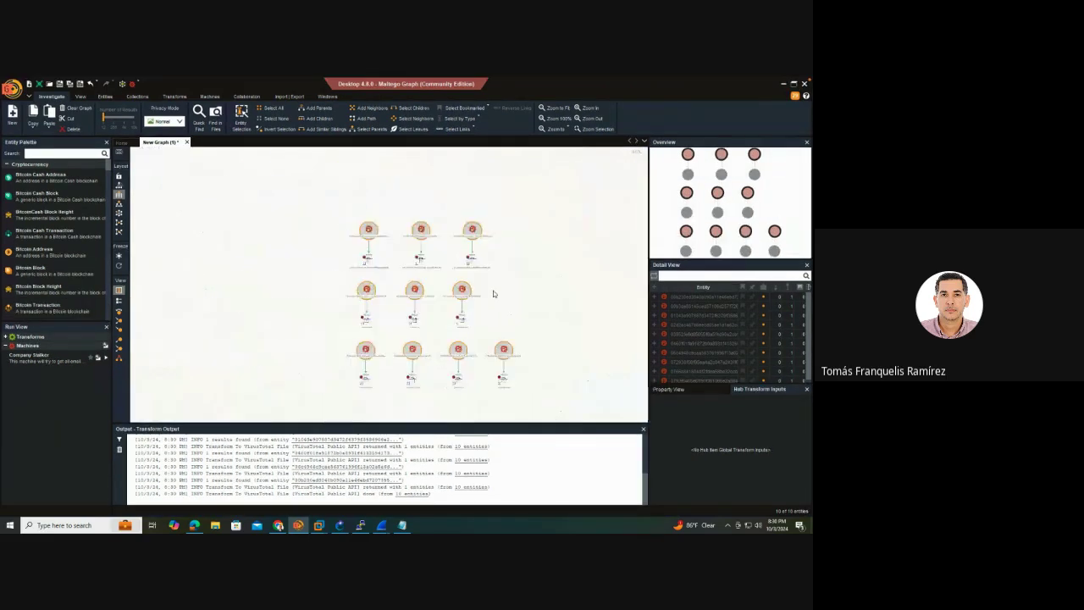
{"action": "scroll", "coordinate": [494, 293], "scroll_direction": "up", "scroll_amount": 1}
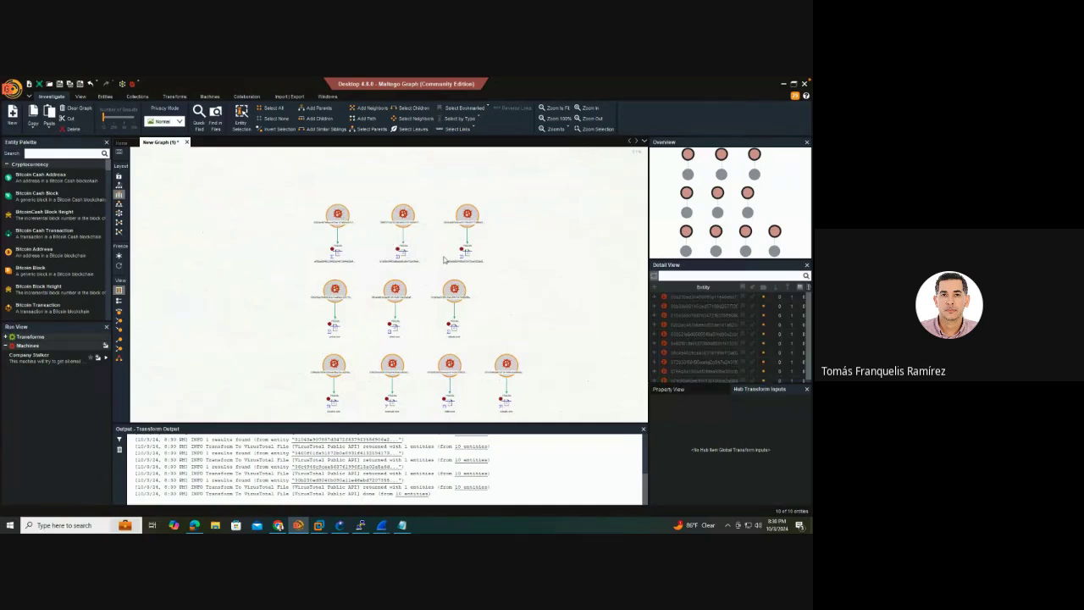
{"action": "left_click", "coordinate": [338, 254]}
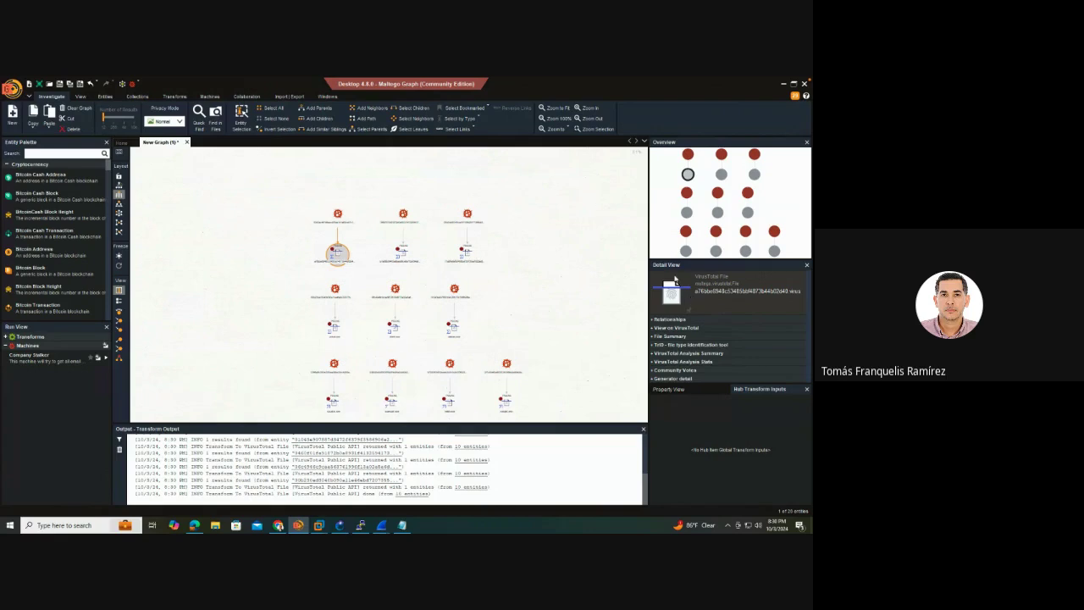
{"action": "left_click", "coordinate": [651, 338]}
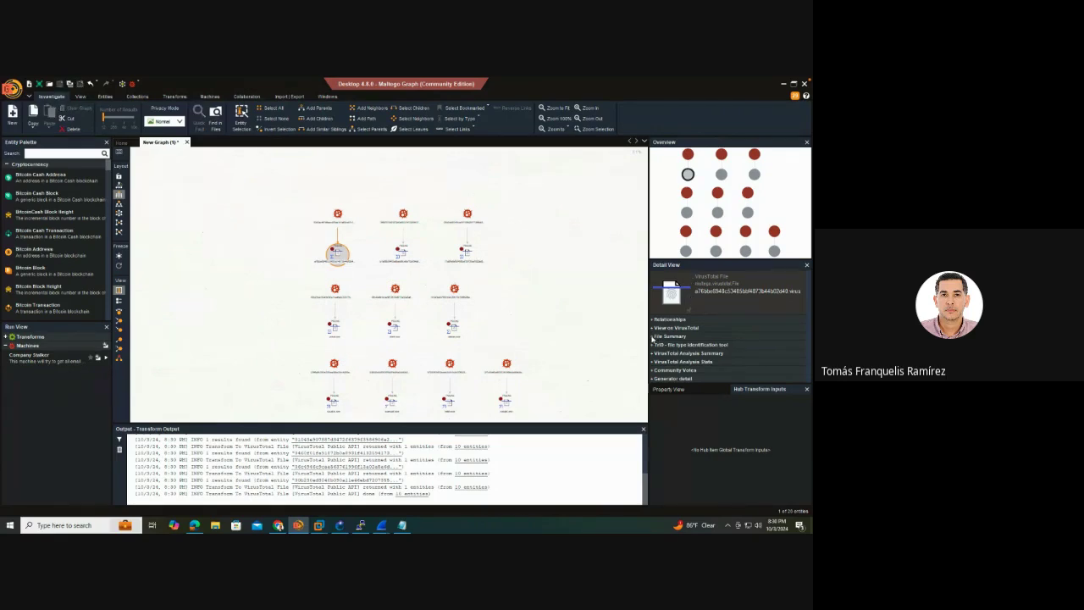
{"action": "left_click", "coordinate": [651, 336]}
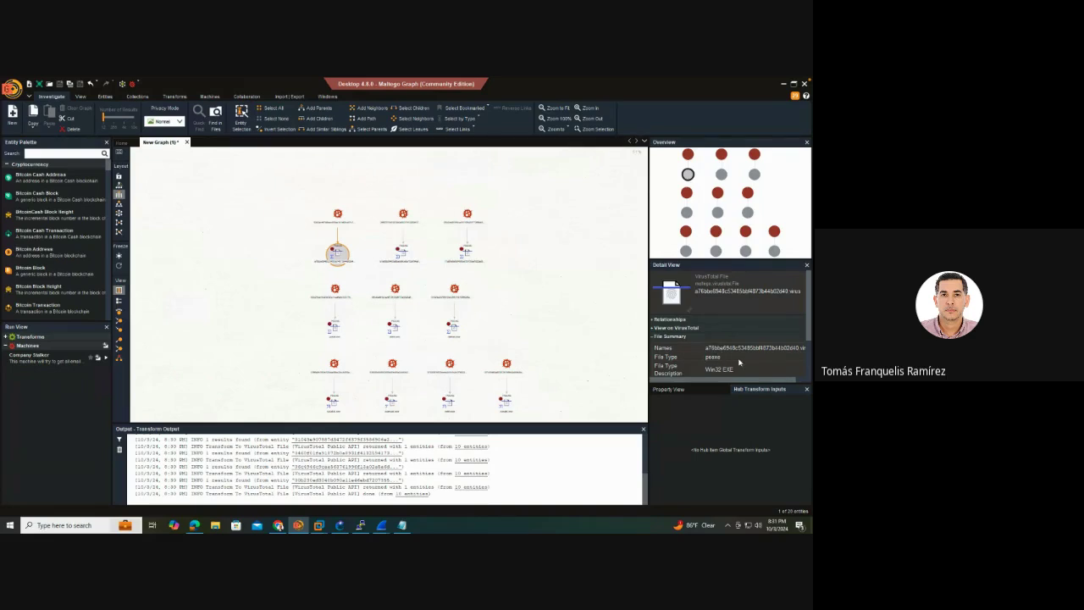
{"action": "scroll", "coordinate": [739, 363], "scroll_direction": "down", "scroll_amount": 2}
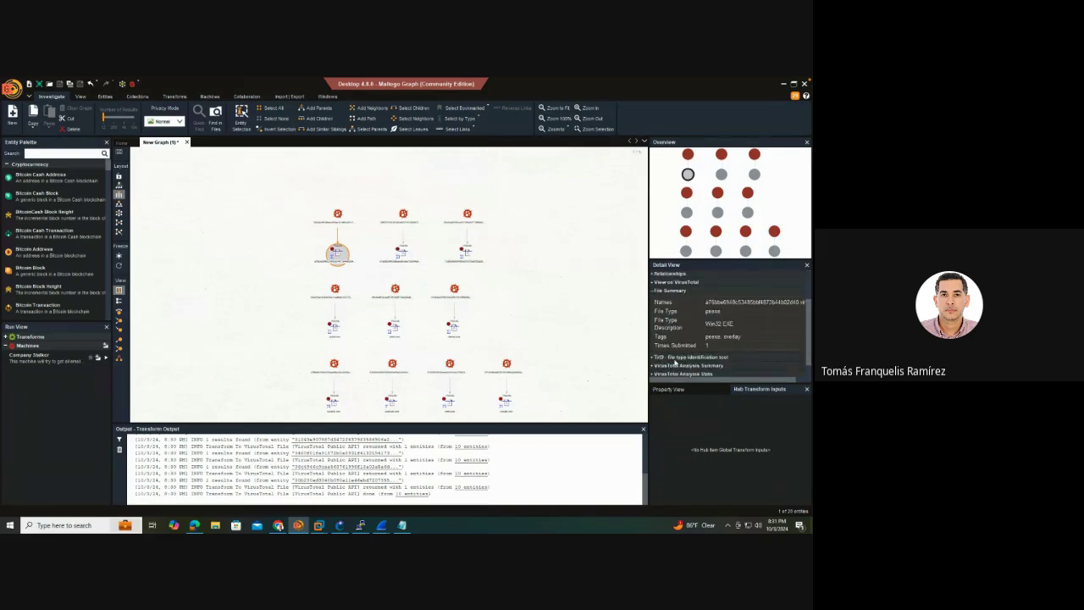
{"action": "scroll", "coordinate": [678, 346], "scroll_direction": "up", "scroll_amount": 2}
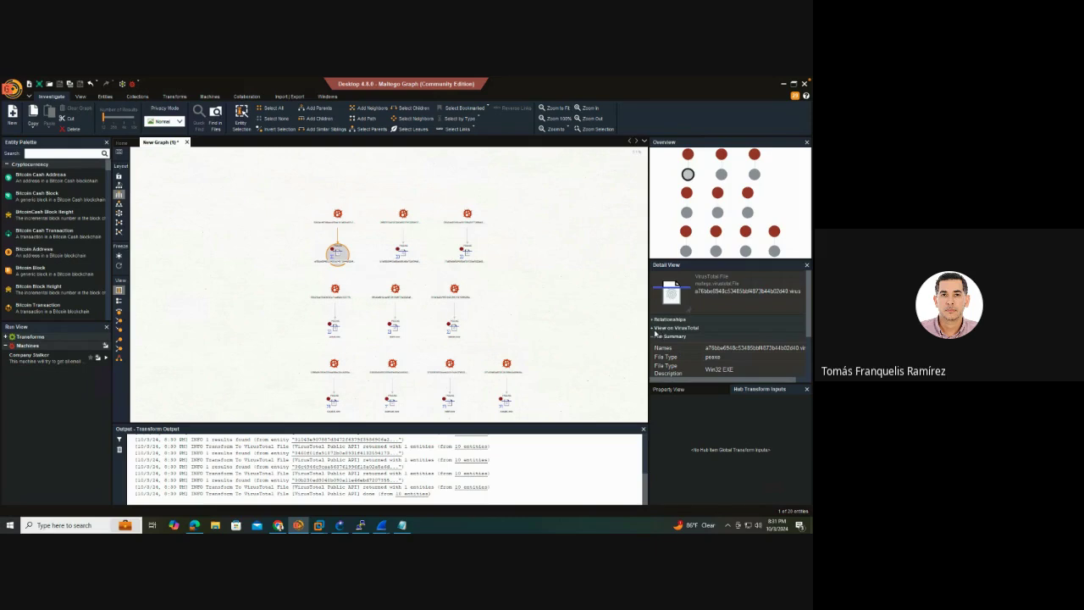
{"action": "left_click", "coordinate": [654, 329]}
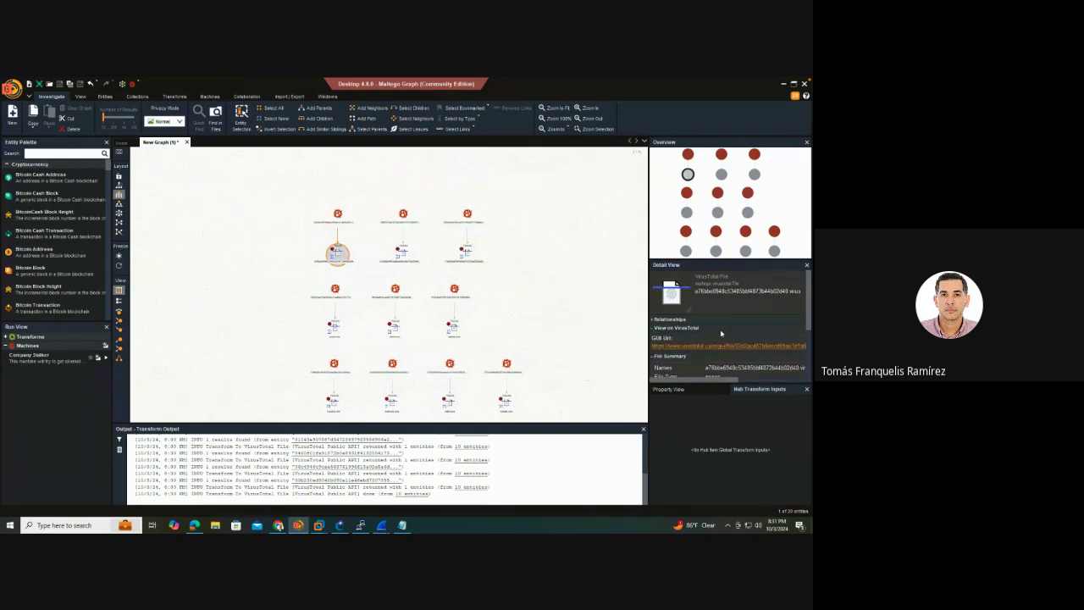
{"action": "scroll", "coordinate": [721, 333], "scroll_direction": "down", "scroll_amount": 3}
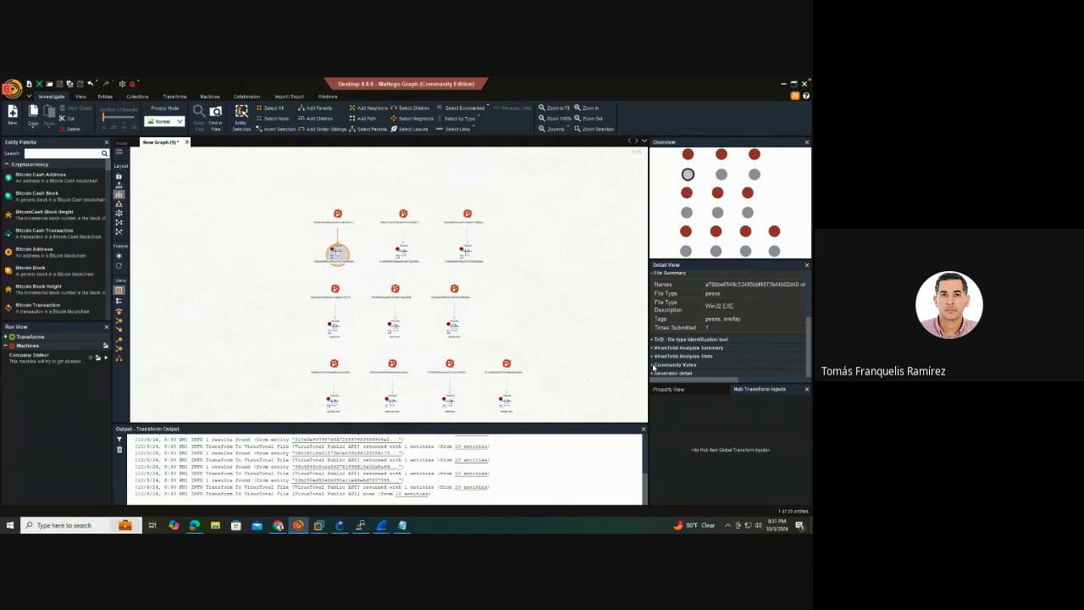
{"action": "left_click", "coordinate": [654, 357]}
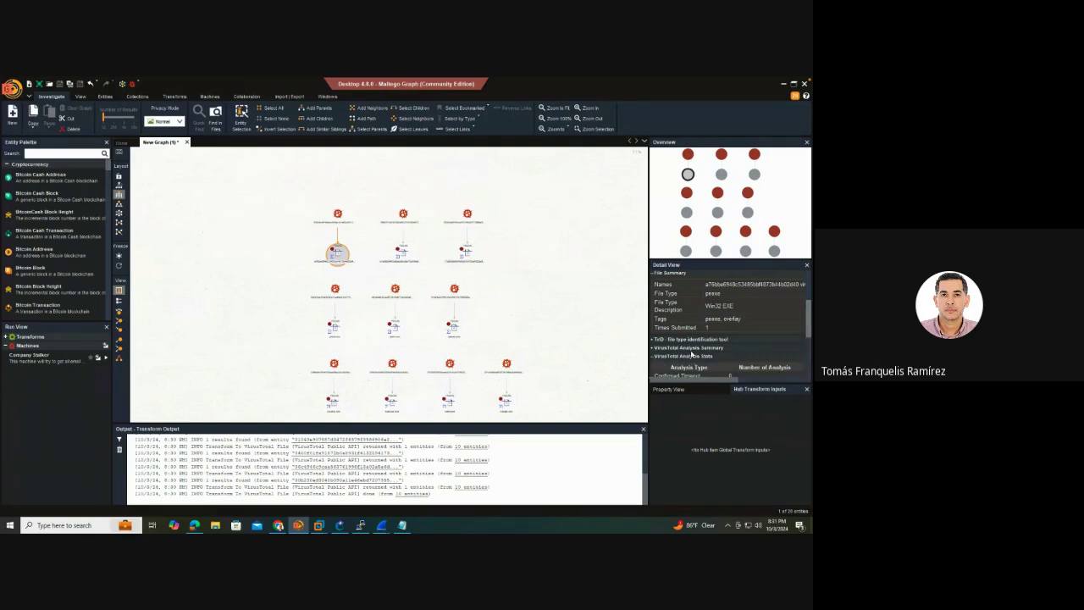
{"action": "scroll", "coordinate": [691, 355], "scroll_direction": "down", "scroll_amount": 5}
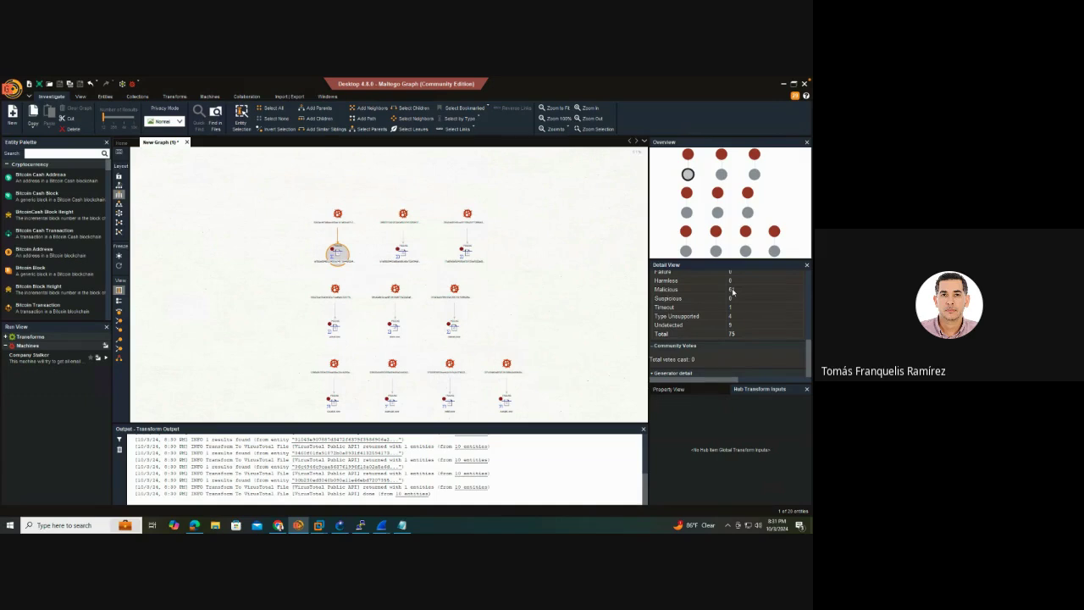
{"action": "scroll", "coordinate": [733, 329], "scroll_direction": "up", "scroll_amount": 5}
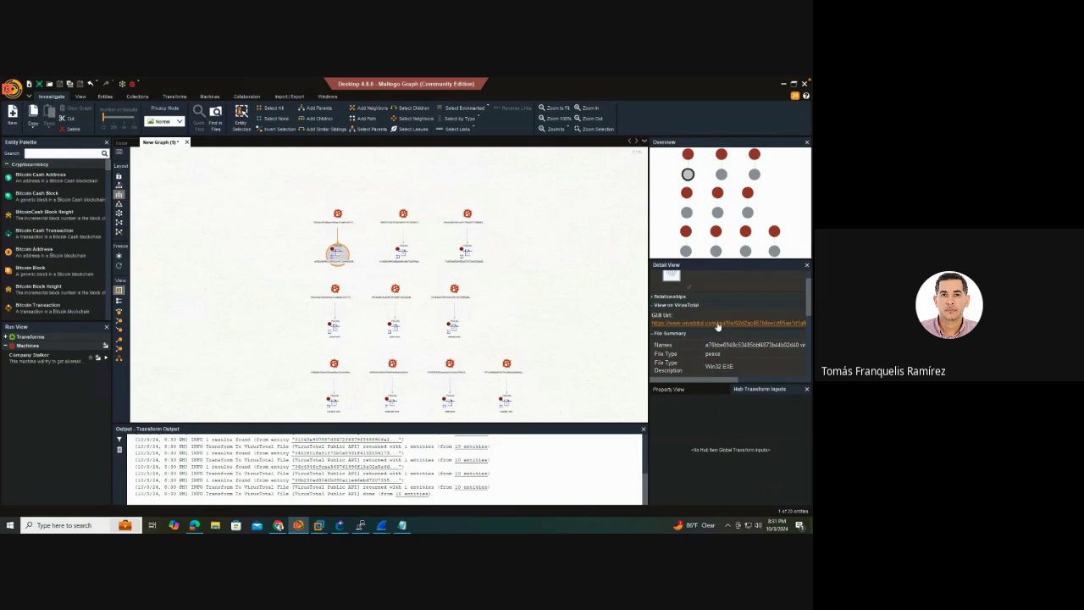
Open the file's VirusTotal report, showing 61 vendors flag it malicious, then return to Maltego
{"action": "left_click", "coordinate": [717, 325]}
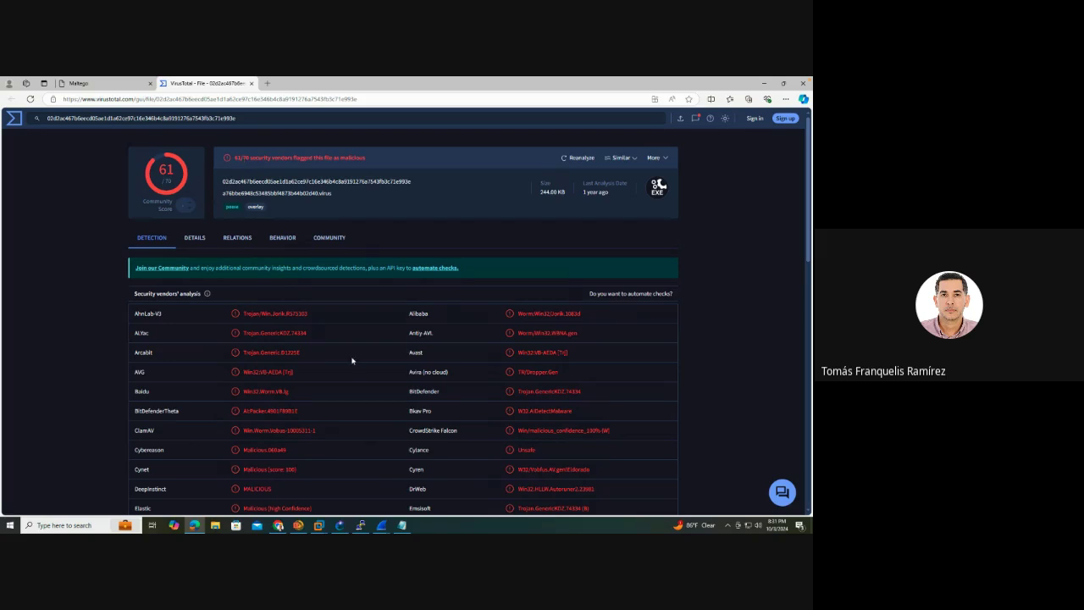
{"action": "scroll", "coordinate": [352, 359], "scroll_direction": "down", "scroll_amount": 15}
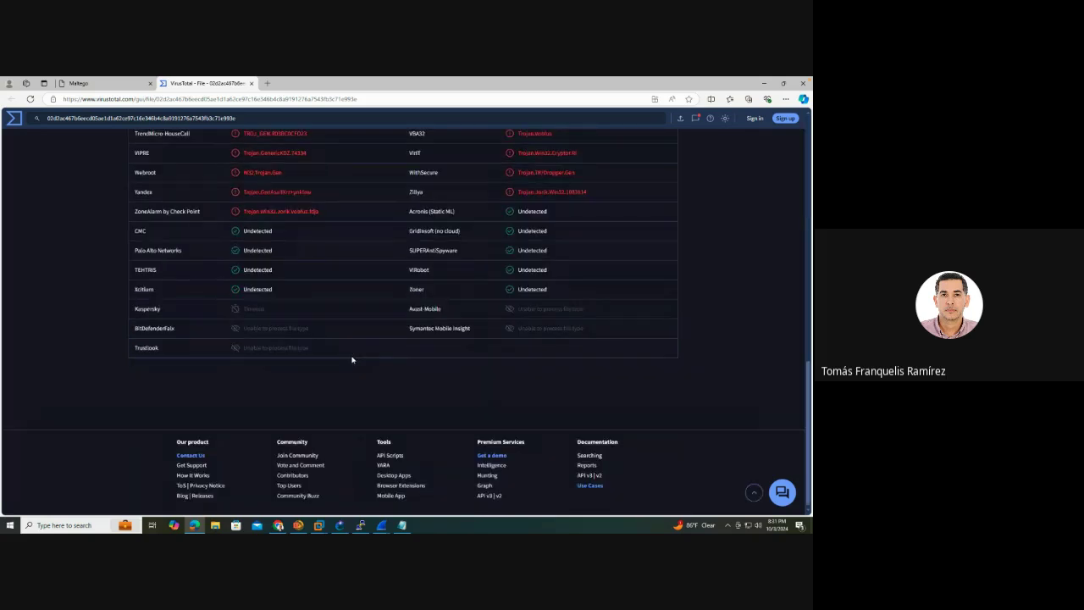
{"action": "scroll", "coordinate": [352, 359], "scroll_direction": "up", "scroll_amount": 15}
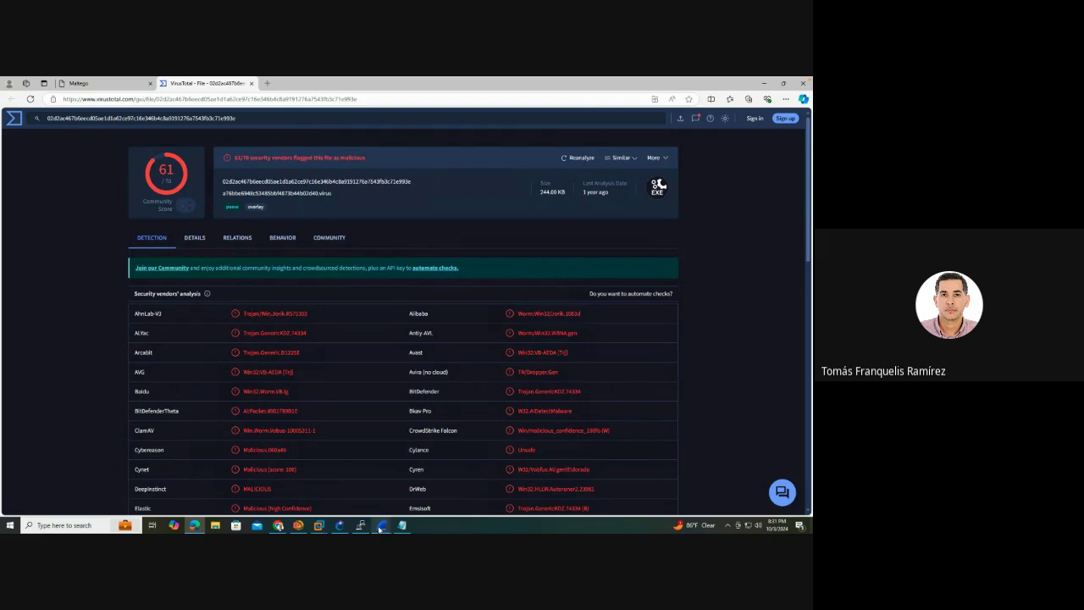
{"action": "mouse_move", "coordinate": [310, 526]}
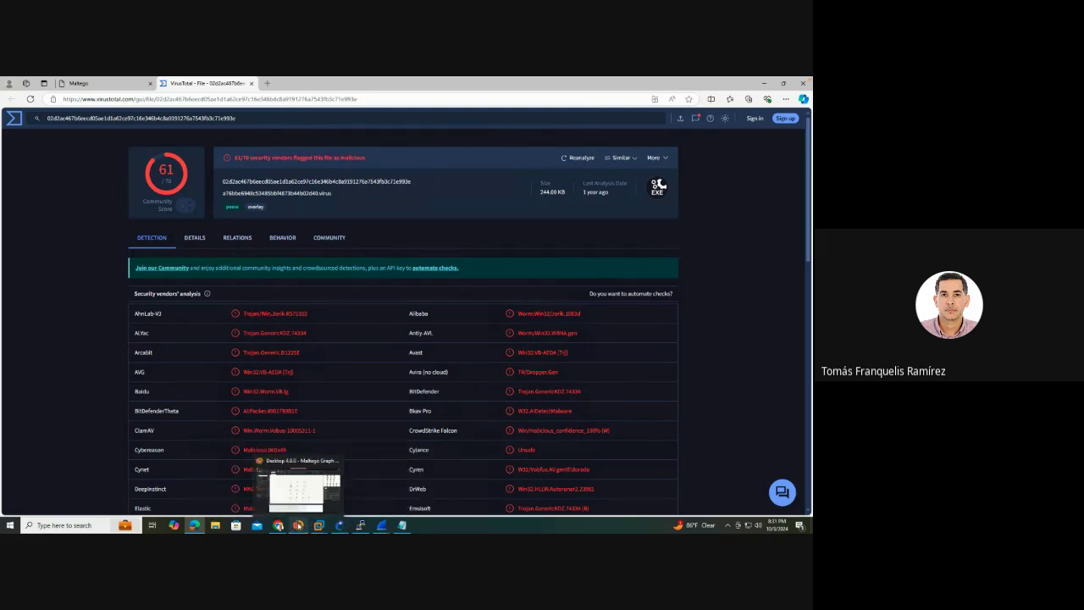
{"action": "left_click", "coordinate": [299, 525]}
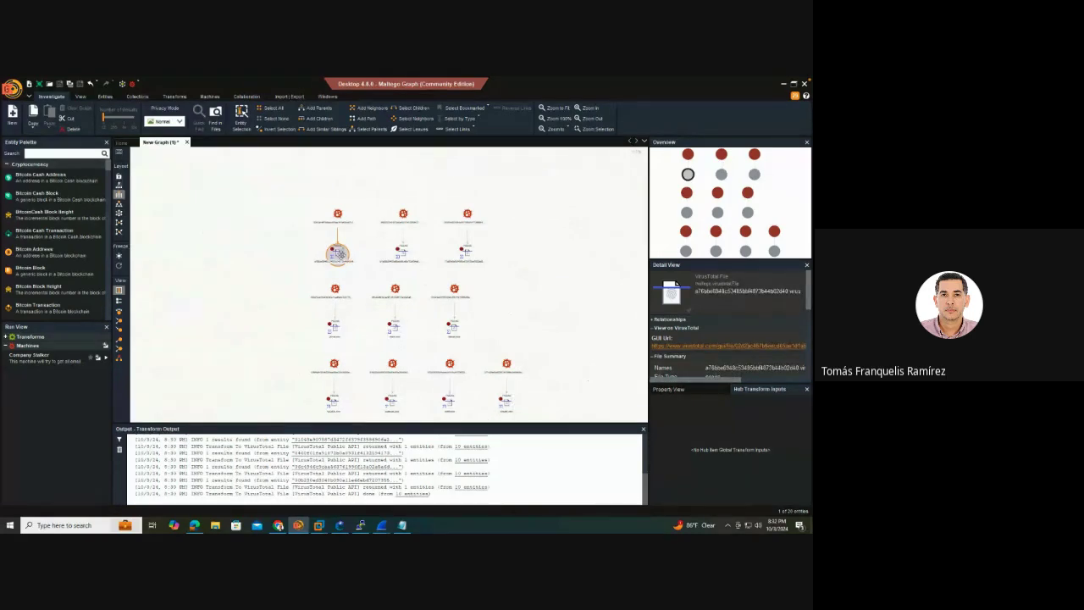
Use Select by Type to select every VirusTotal File entity in the graph
{"action": "left_click", "coordinate": [478, 119]}
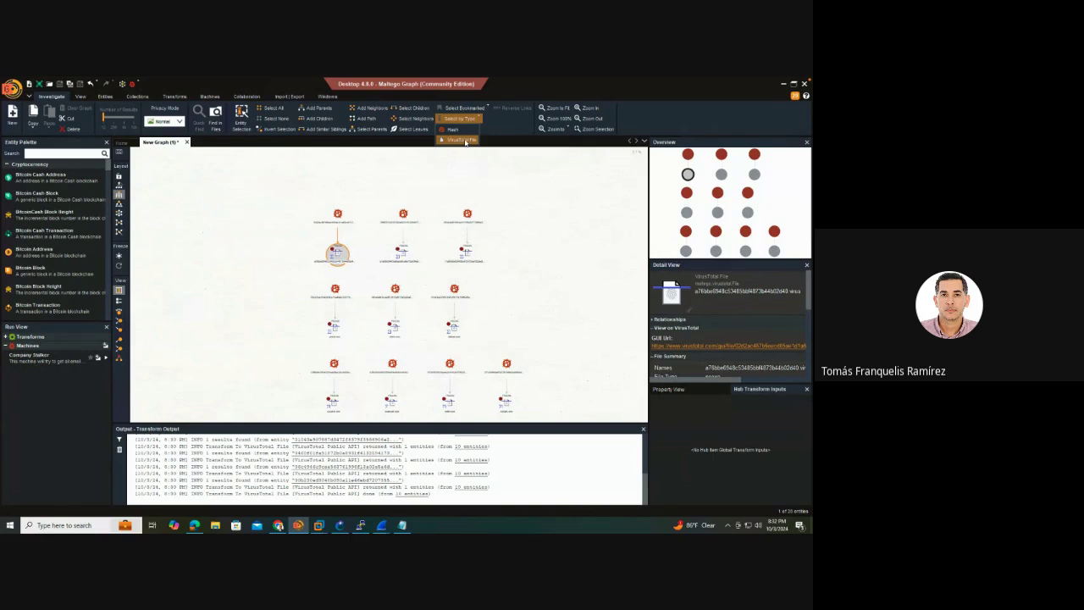
{"action": "left_click", "coordinate": [461, 140]}
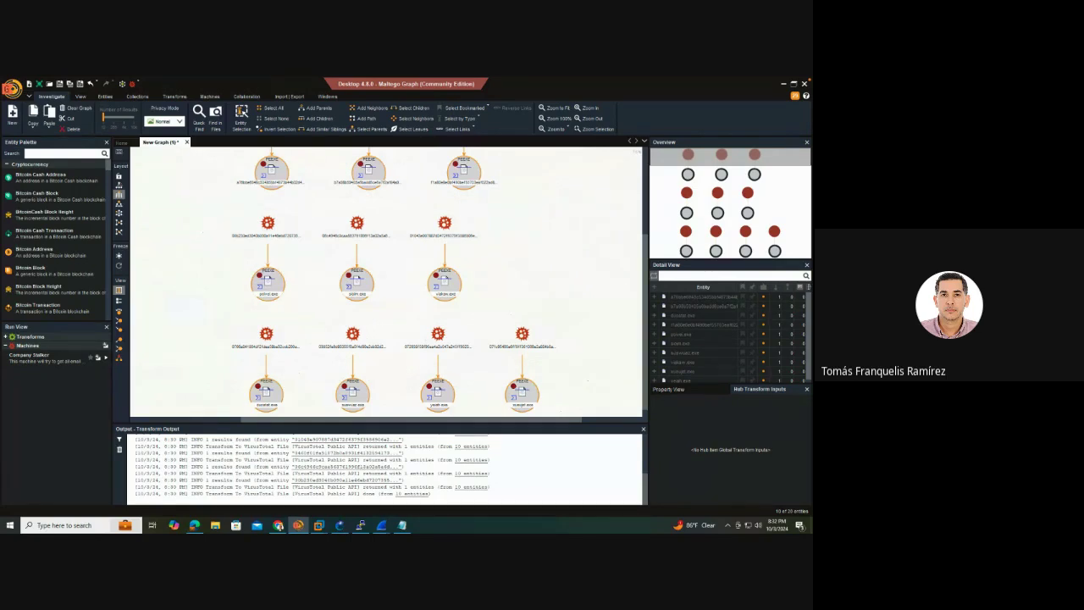
Search the full transform list for To Contacted Domains on the selected file entities
{"action": "right_click", "coordinate": [364, 288]}
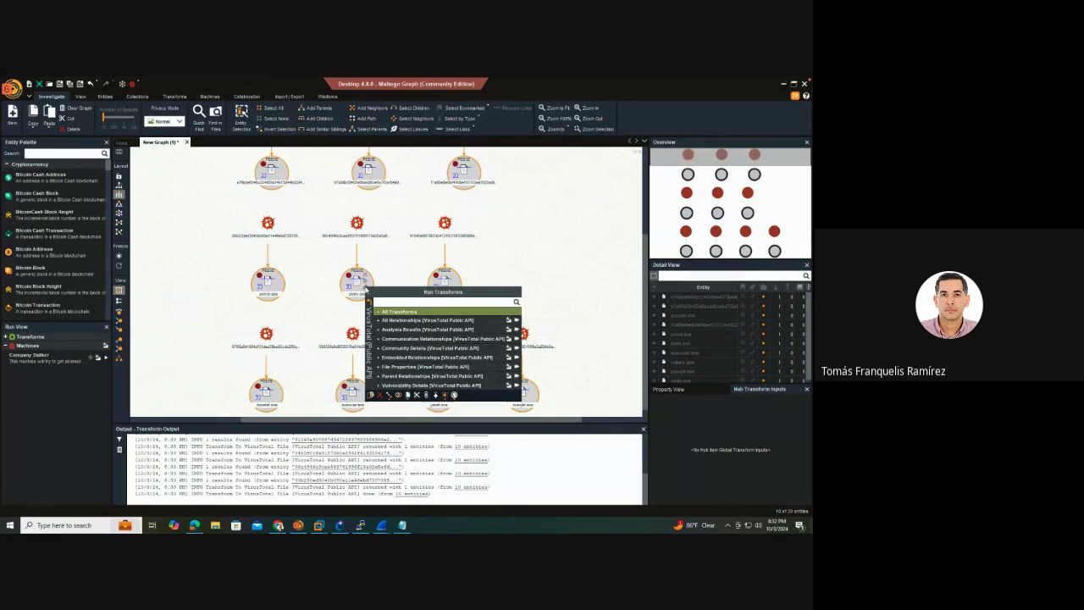
{"action": "left_click", "coordinate": [382, 313]}
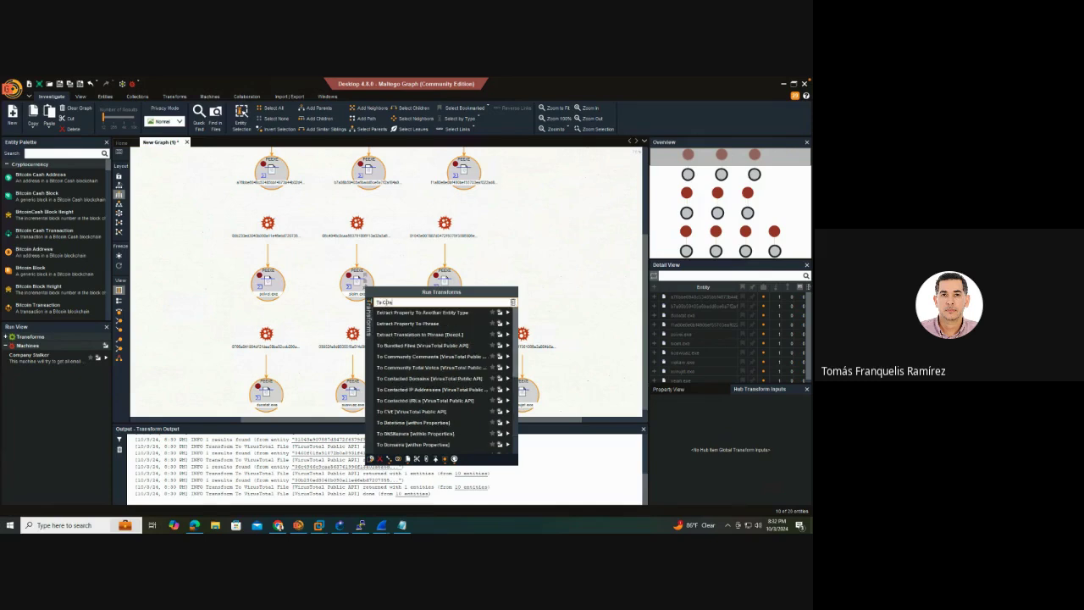
{"action": "type", "text": "C"}
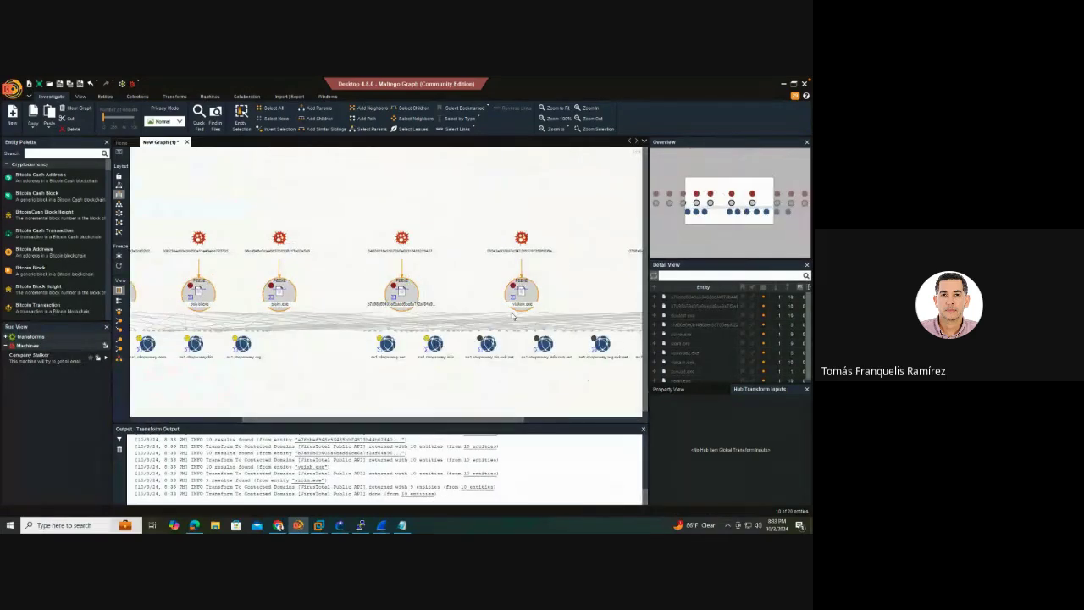
{"action": "left_click", "coordinate": [496, 314]}
{"action": "left_click", "coordinate": [400, 410]}
{"action": "left_click", "coordinate": [449, 327]}
{"action": "scroll", "coordinate": [449, 330], "scroll_direction": "up", "scroll_amount": 2}
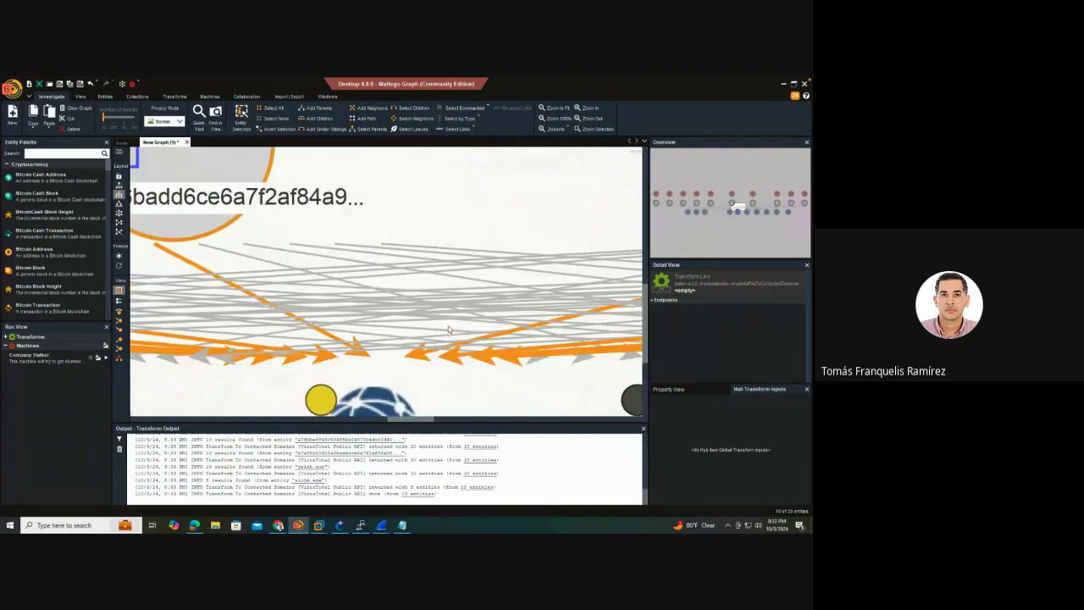
{"action": "scroll", "coordinate": [449, 329], "scroll_direction": "down", "scroll_amount": 3}
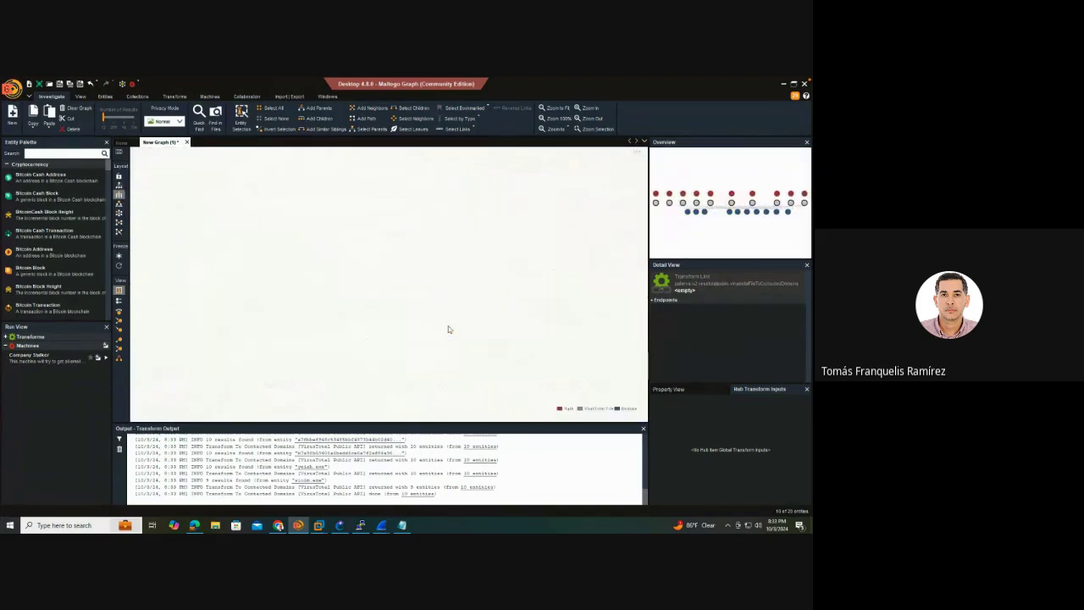
{"action": "scroll", "coordinate": [449, 329], "scroll_direction": "up", "scroll_amount": 5}
{"action": "scroll", "coordinate": [449, 330], "scroll_direction": "down", "scroll_amount": 3}
{"action": "scroll", "coordinate": [449, 328], "scroll_direction": "up", "scroll_amount": 1}
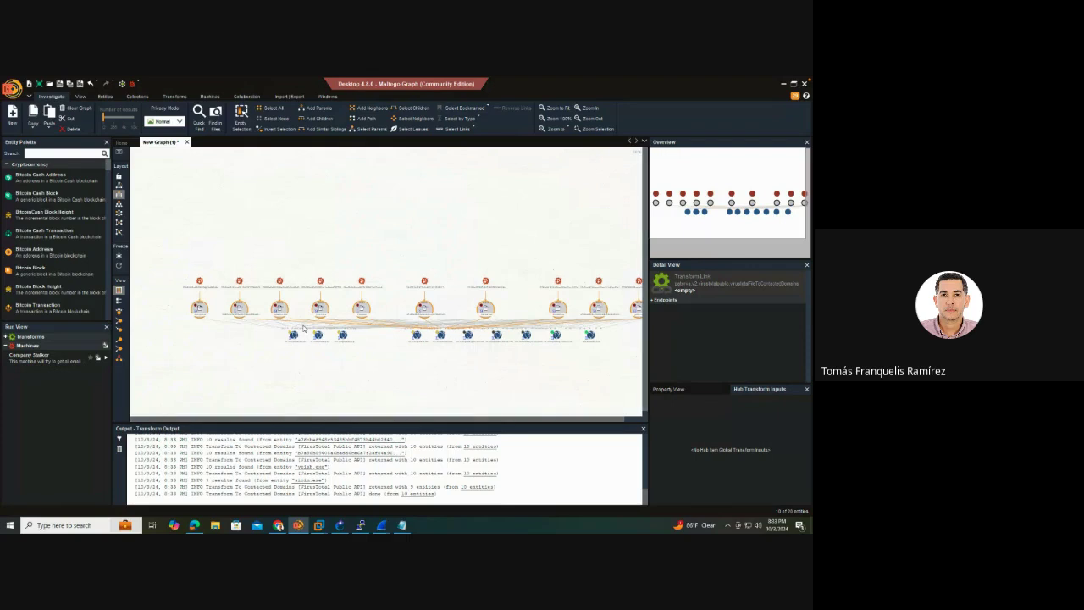
{"action": "left_click", "coordinate": [243, 316]}
{"action": "left_click", "coordinate": [244, 321]}
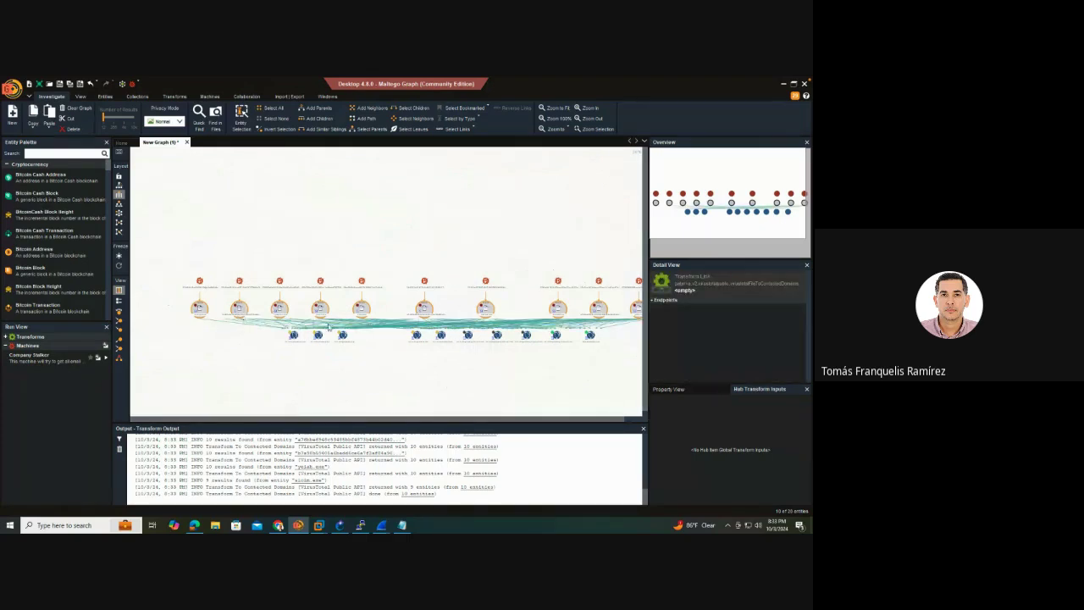
{"action": "left_click", "coordinate": [320, 307]}
{"action": "left_click", "coordinate": [213, 306]}
{"action": "left_click", "coordinate": [200, 308]}
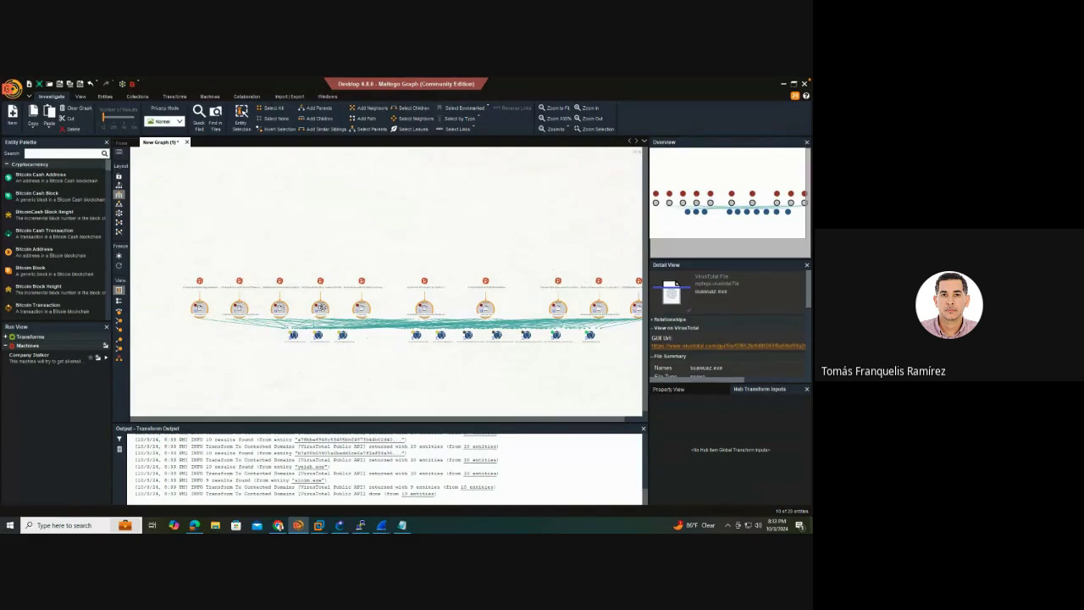
{"action": "left_click", "coordinate": [322, 337]}
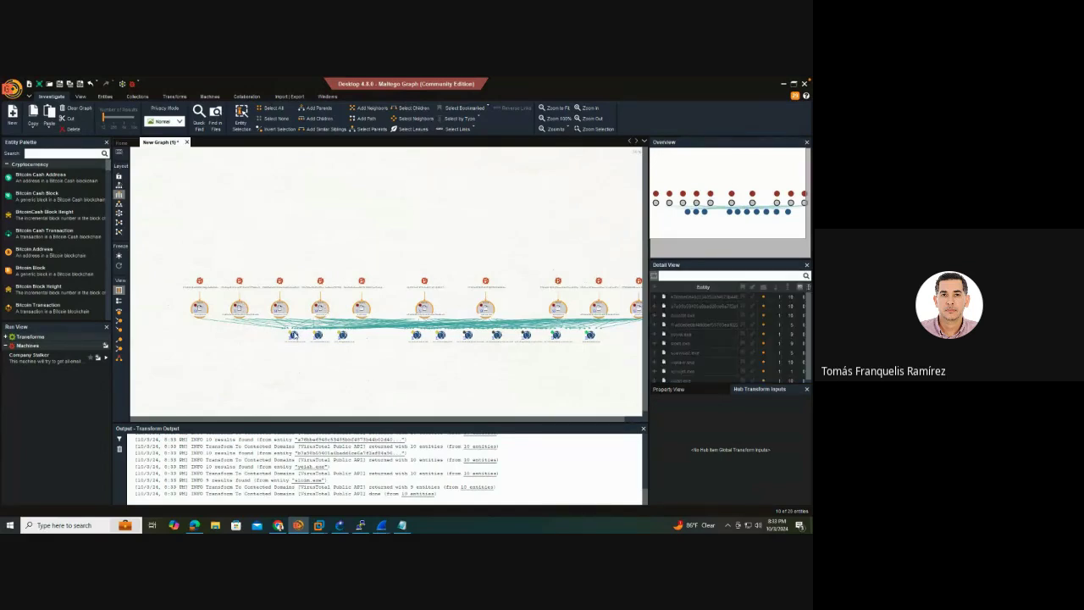
{"action": "left_click", "coordinate": [442, 338]}
{"action": "left_click", "coordinate": [200, 308]}
{"action": "left_click", "coordinate": [200, 309]}
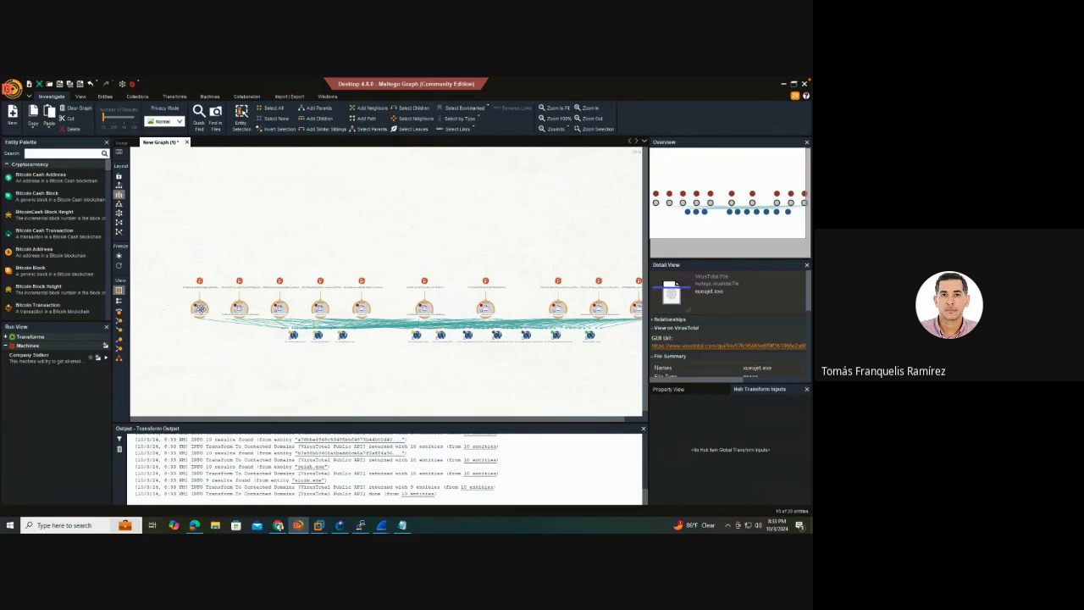
{"action": "left_click", "coordinate": [266, 334]}
{"action": "left_click", "coordinate": [468, 335]}
{"action": "left_click", "coordinate": [438, 370]}
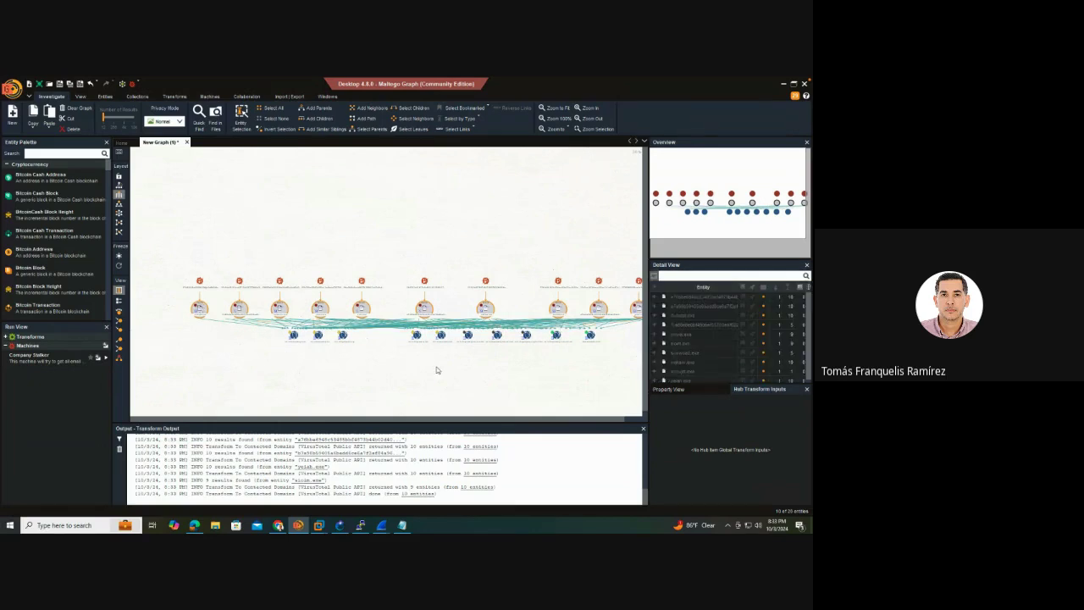
{"action": "left_click", "coordinate": [526, 335]}
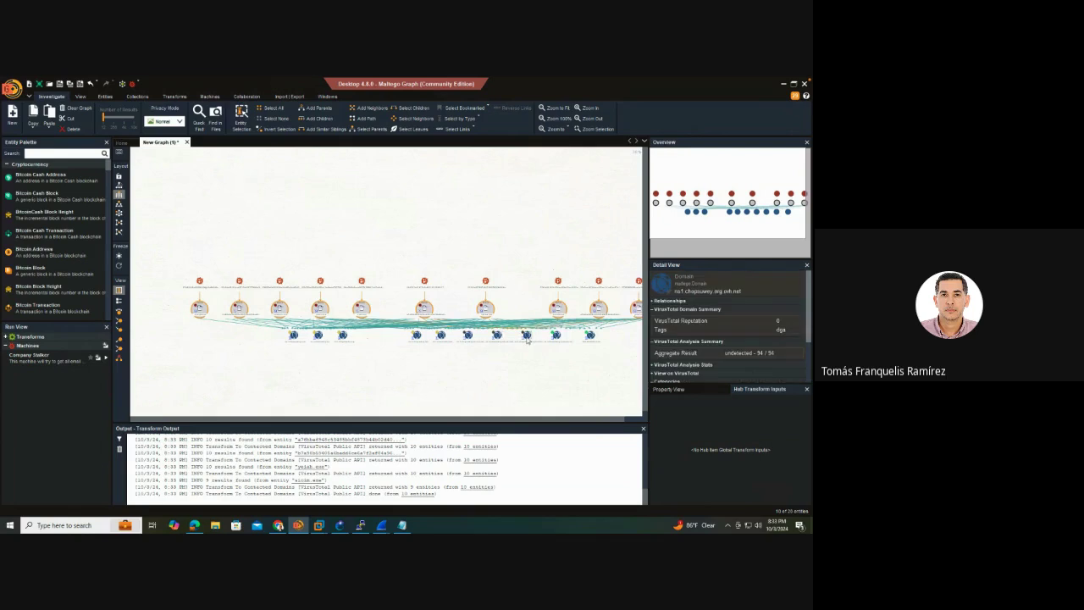
{"action": "left_click", "coordinate": [515, 343]}
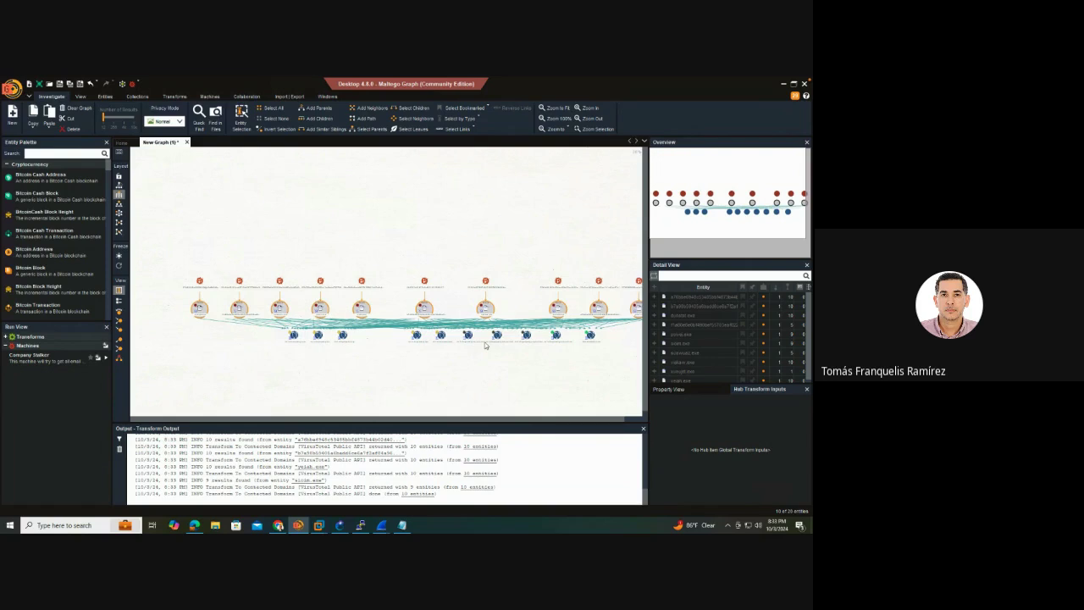
{"action": "left_click", "coordinate": [333, 306]}
{"action": "left_click", "coordinate": [412, 367]}
{"action": "left_click", "coordinate": [281, 307]}
{"action": "left_click", "coordinate": [314, 396]}
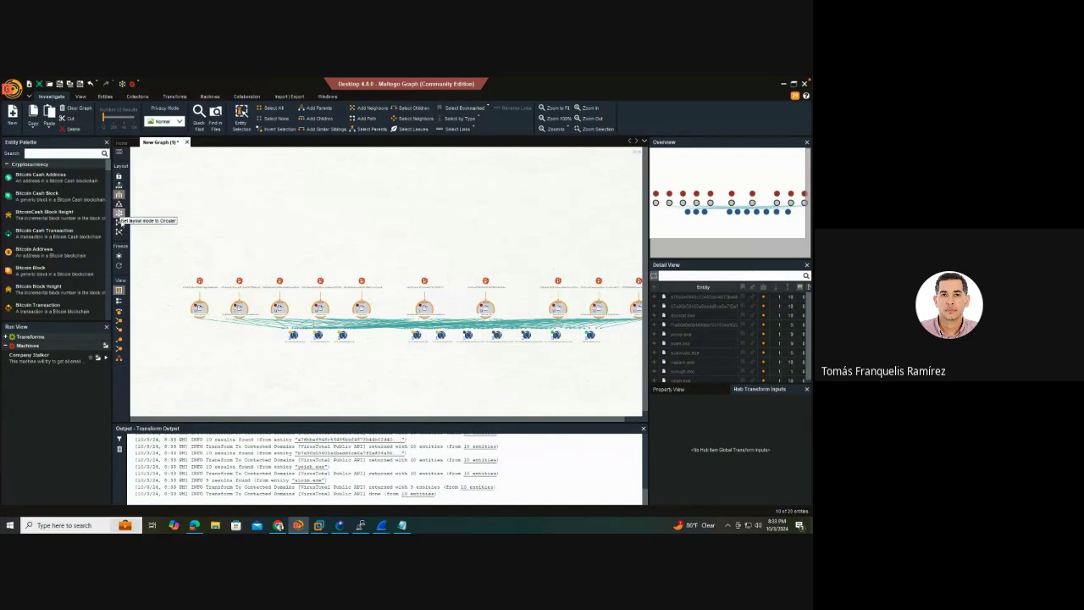
Apply the organic layout, size nodes by rank, and check ns1.chopsuey.com's details
{"action": "left_click", "coordinate": [118, 223]}
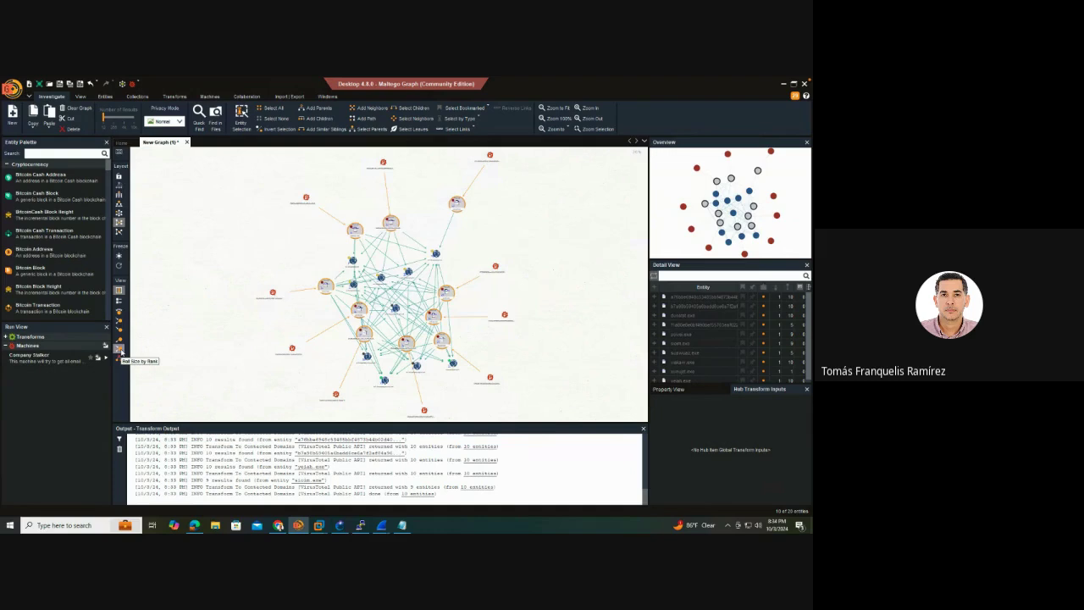
{"action": "left_click", "coordinate": [120, 350]}
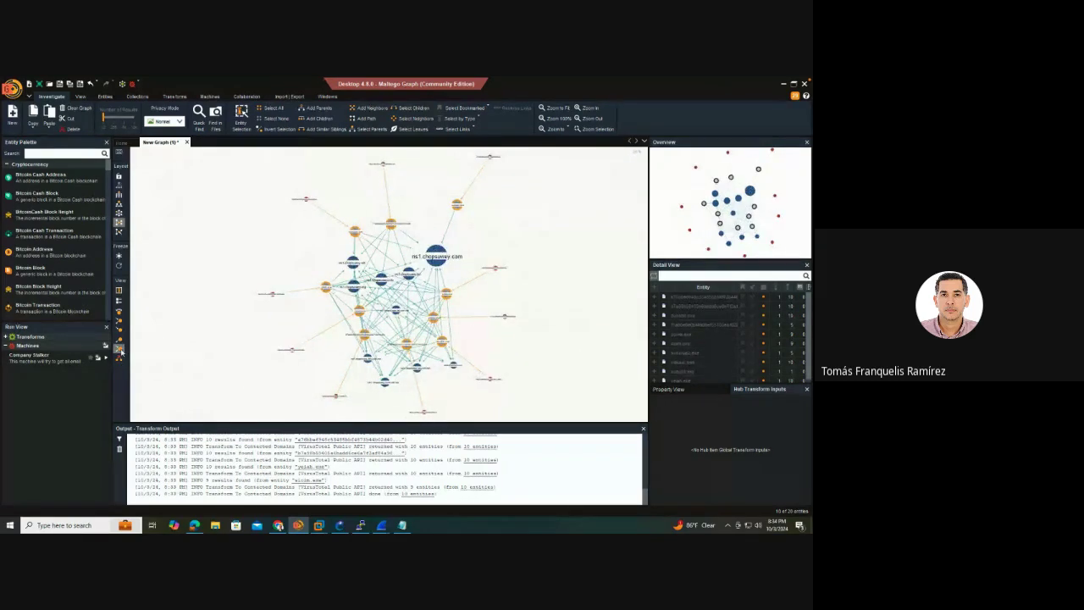
{"action": "left_click", "coordinate": [439, 260]}
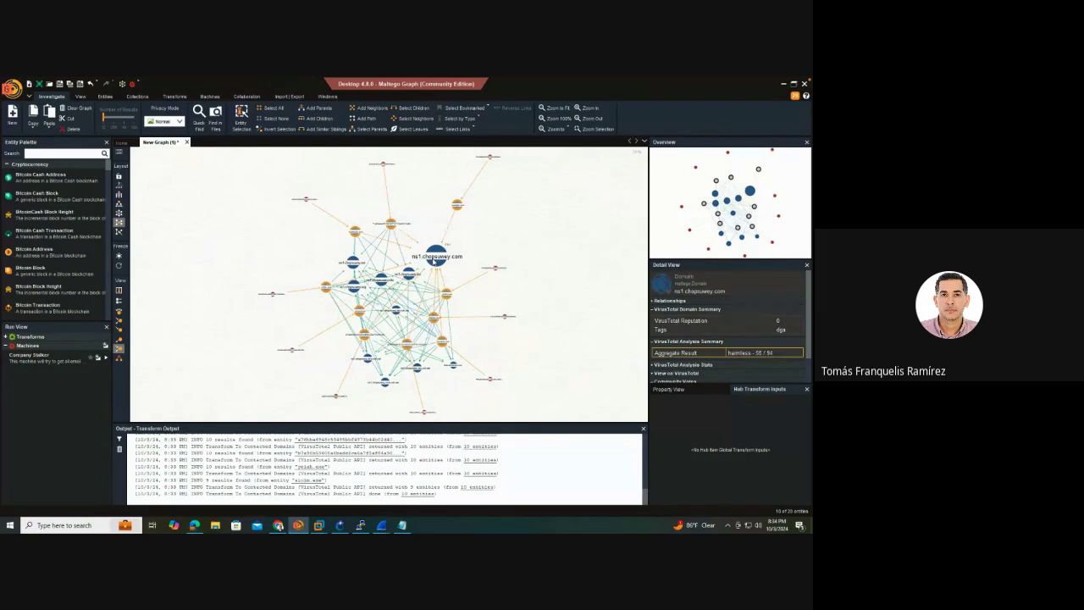
{"action": "key", "text": "Escape"}
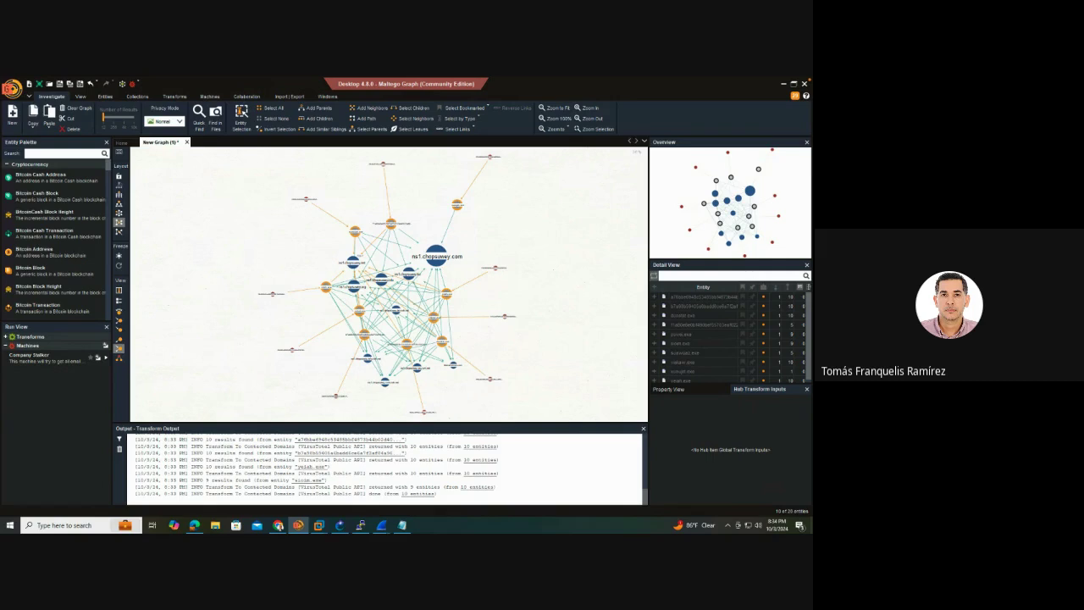
Start a new graph, then place and delete an accidental Alias entity
{"action": "left_click", "coordinate": [12, 112]}
{"action": "left_click", "coordinate": [64, 153]}
{"action": "type", "text": "oc"}
{"action": "key", "text": "BackSpace"}
{"action": "key", "text": "BackSpace"}
{"action": "type", "text": "bii"}
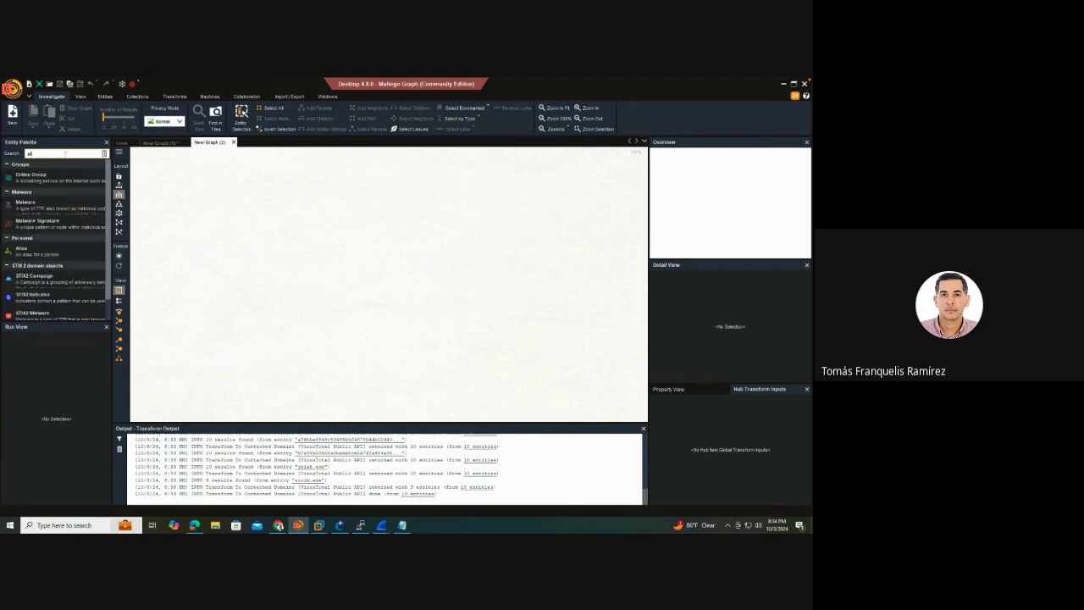
{"action": "type", "text": "s"}
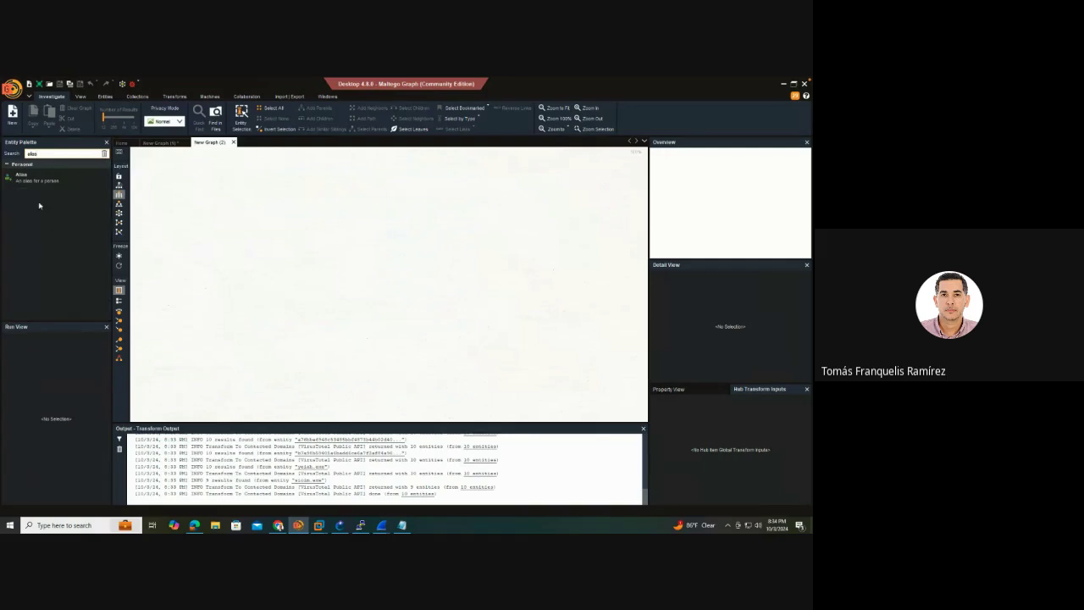
{"action": "left_click_drag", "start_coordinate": [21, 176], "coordinate": [352, 207]}
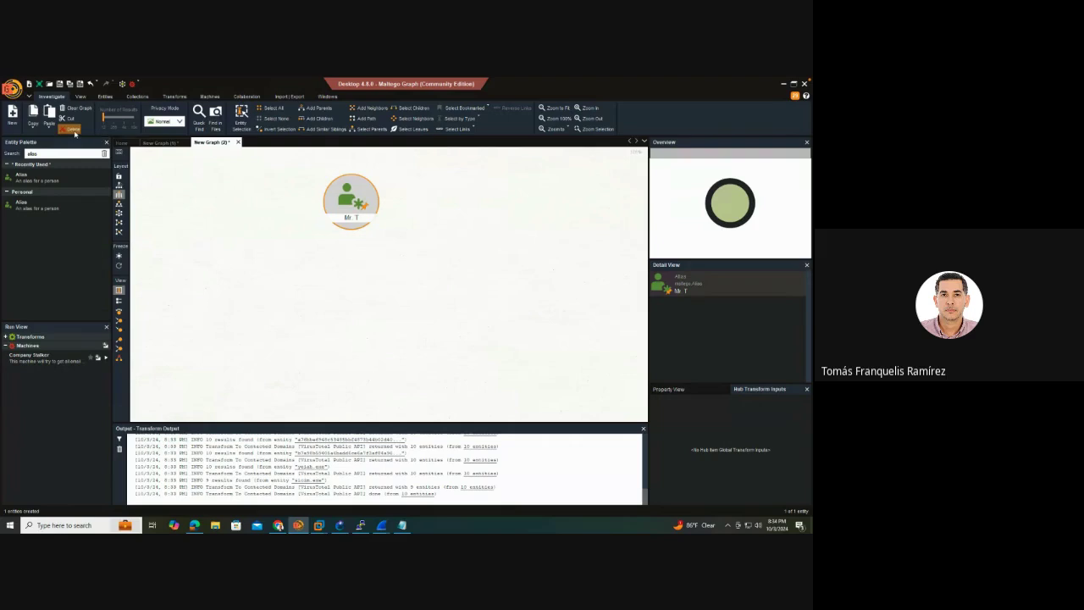
{"action": "left_click", "coordinate": [71, 128]}
{"action": "left_click", "coordinate": [381, 324]}
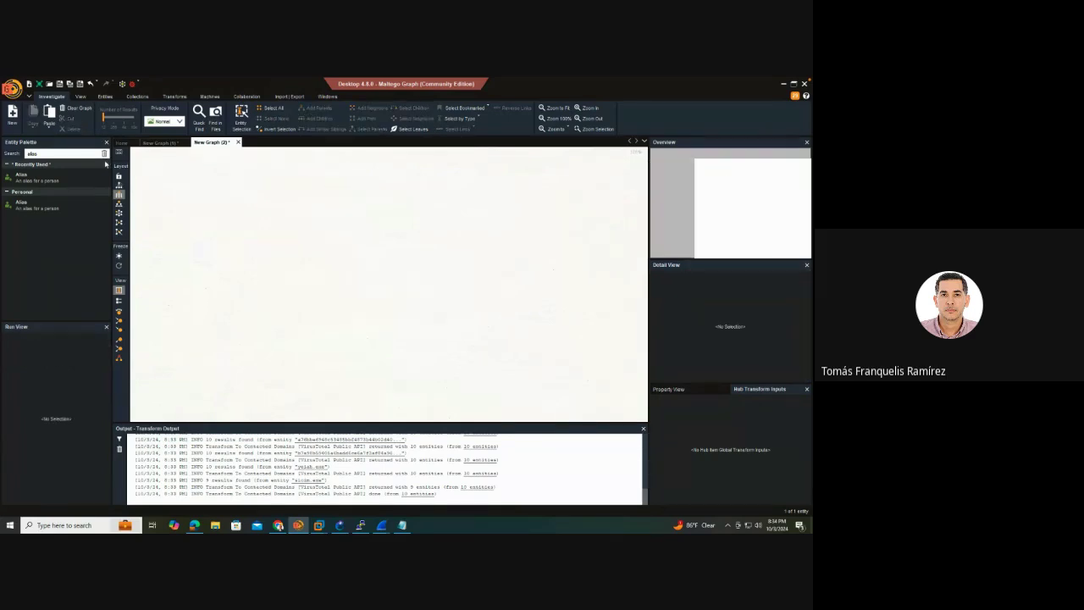
Add a Domain entity from the palette and rename it uapa.edu.do
{"action": "left_click", "coordinate": [104, 153]}
{"action": "type", "text": "domain"}
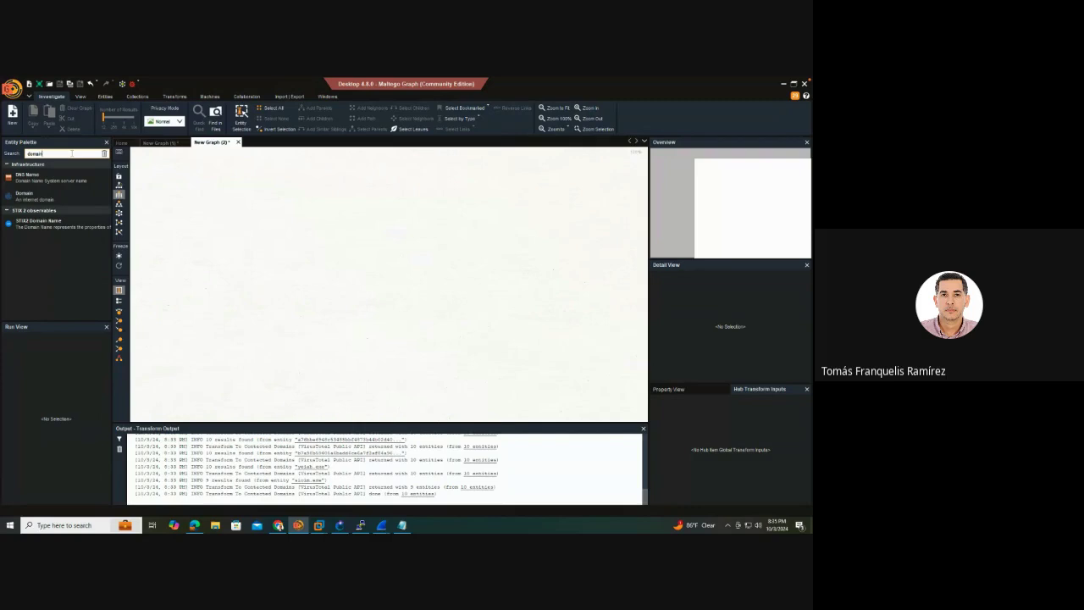
{"action": "left_click_drag", "start_coordinate": [34, 195], "coordinate": [288, 211]}
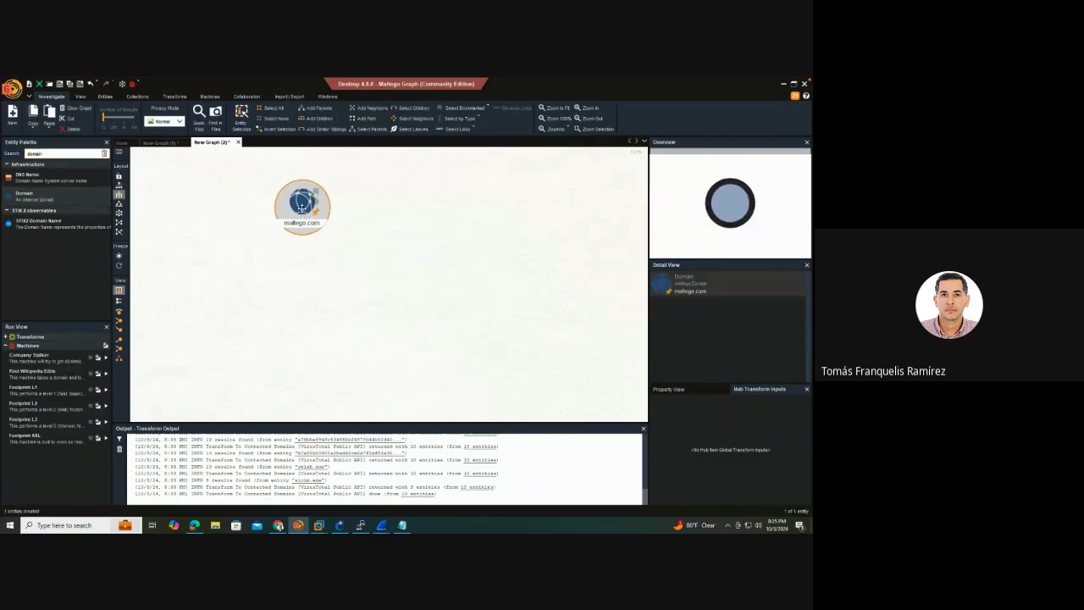
{"action": "double_click", "coordinate": [307, 222]}
{"action": "type", "text": "uapa"}
{"action": "type", "text": ".com"}
{"action": "key", "text": "BackSpace"}
{"action": "key", "text": "BackSpace"}
{"action": "key", "text": "BackSpace"}
{"action": "key", "text": "BackSpace"}
{"action": "type", "text": ".edu.do"}
{"action": "left_click", "coordinate": [351, 226]}
Bring up uapa.edu.do's transforms menu and clear the old search filter
{"action": "right_click", "coordinate": [288, 205]}
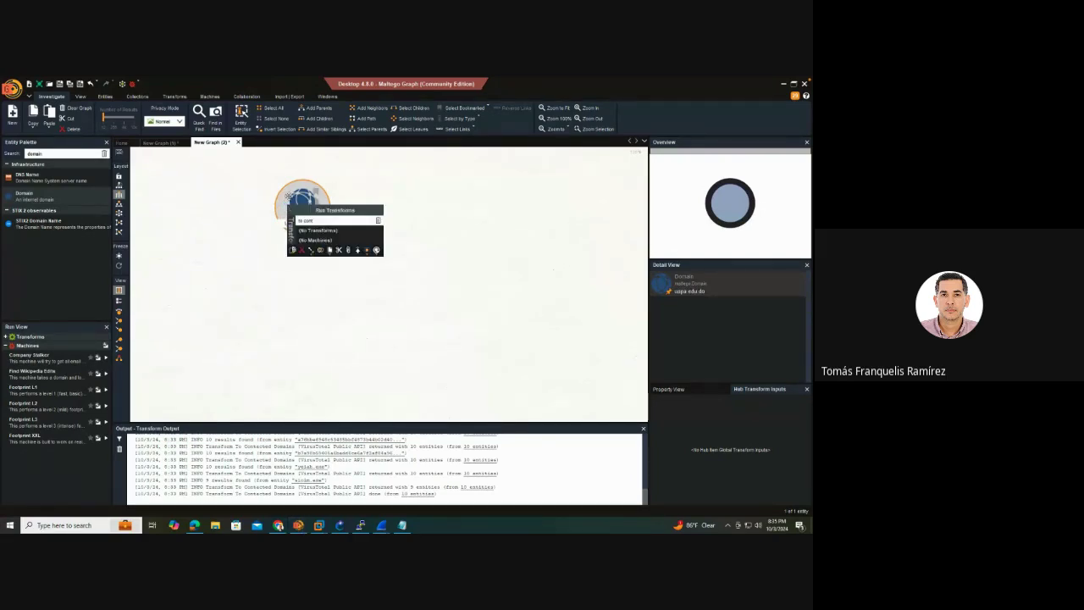
{"action": "left_click", "coordinate": [237, 215]}
{"action": "left_click", "coordinate": [356, 284]}
{"action": "left_click", "coordinate": [306, 214]}
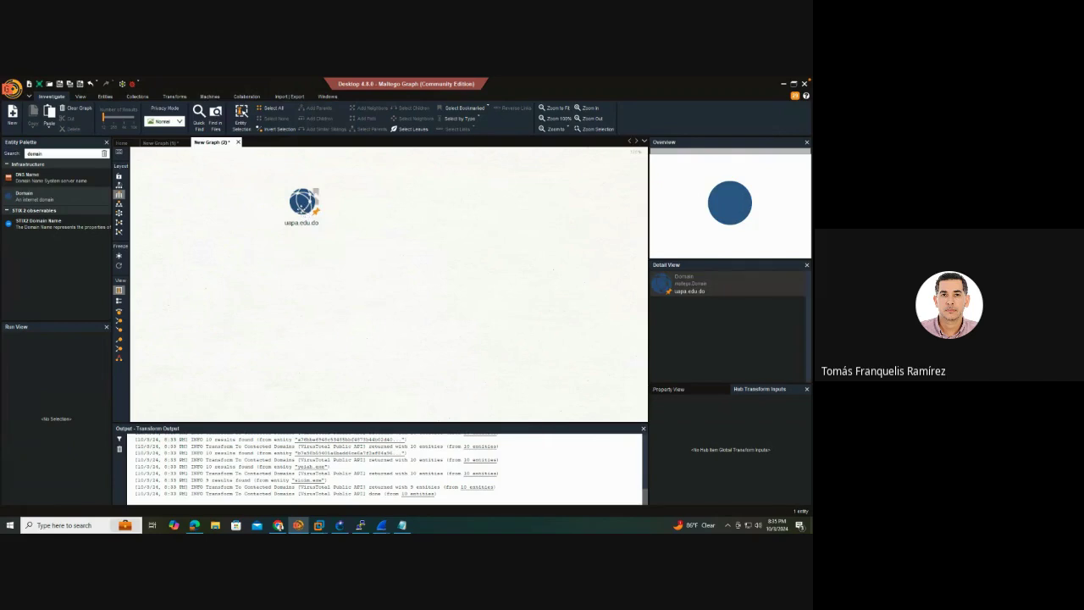
{"action": "right_click", "coordinate": [303, 217]}
{"action": "left_click", "coordinate": [392, 225]}
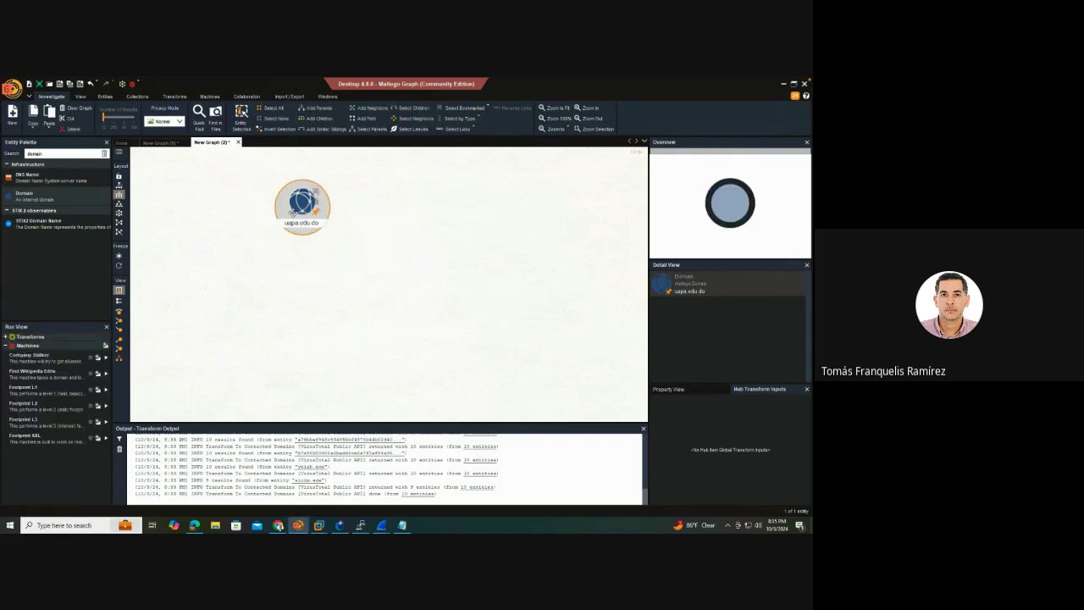
Run the To Subdomains [VirusTotal Public API] transform on uapa.edu.do
{"action": "left_click_drag", "start_coordinate": [294, 208], "coordinate": [298, 206]}
{"action": "right_click", "coordinate": [298, 206]}
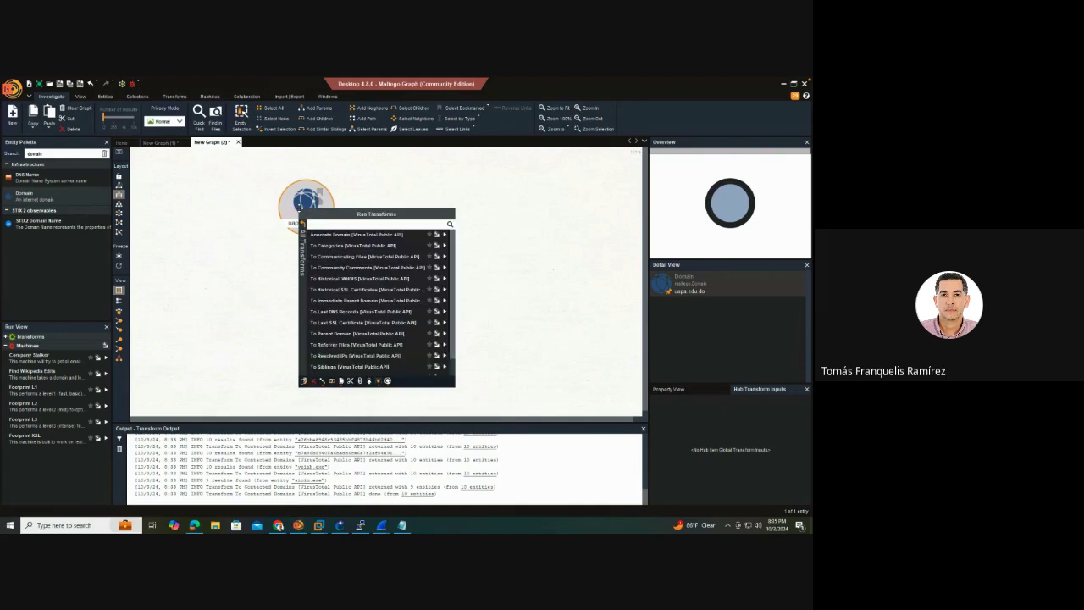
{"action": "left_click", "coordinate": [303, 228]}
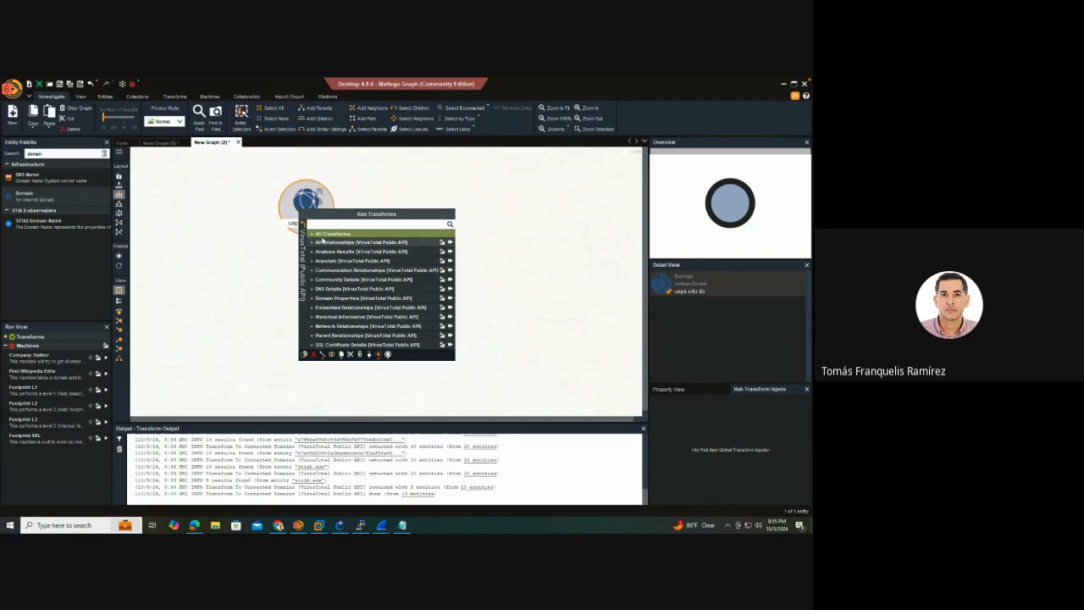
{"action": "left_click", "coordinate": [312, 235]}
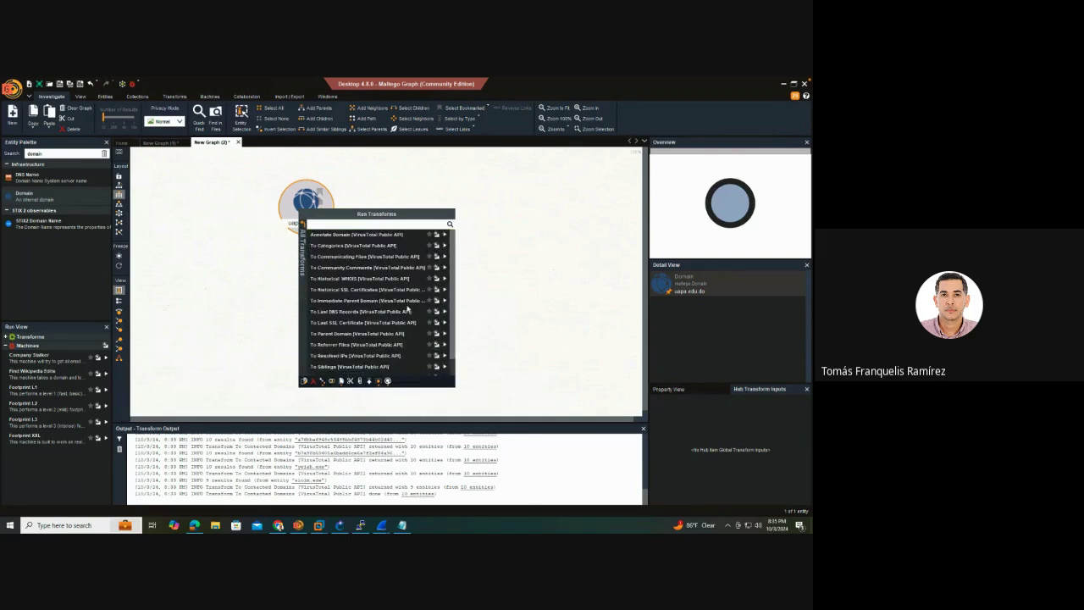
{"action": "scroll", "coordinate": [408, 309], "scroll_direction": "down", "scroll_amount": 1}
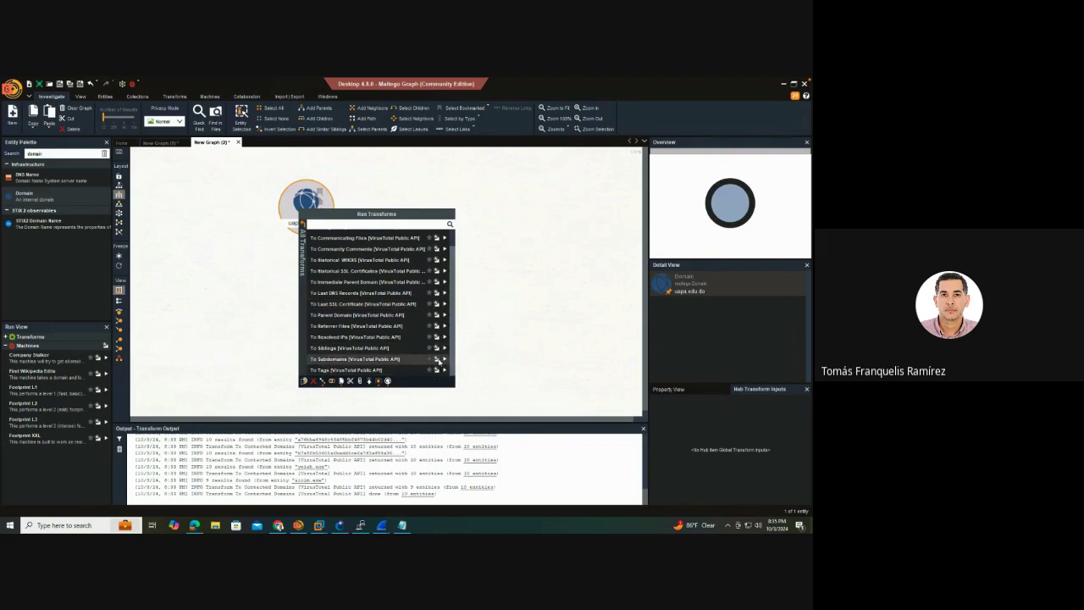
{"action": "left_click", "coordinate": [445, 361]}
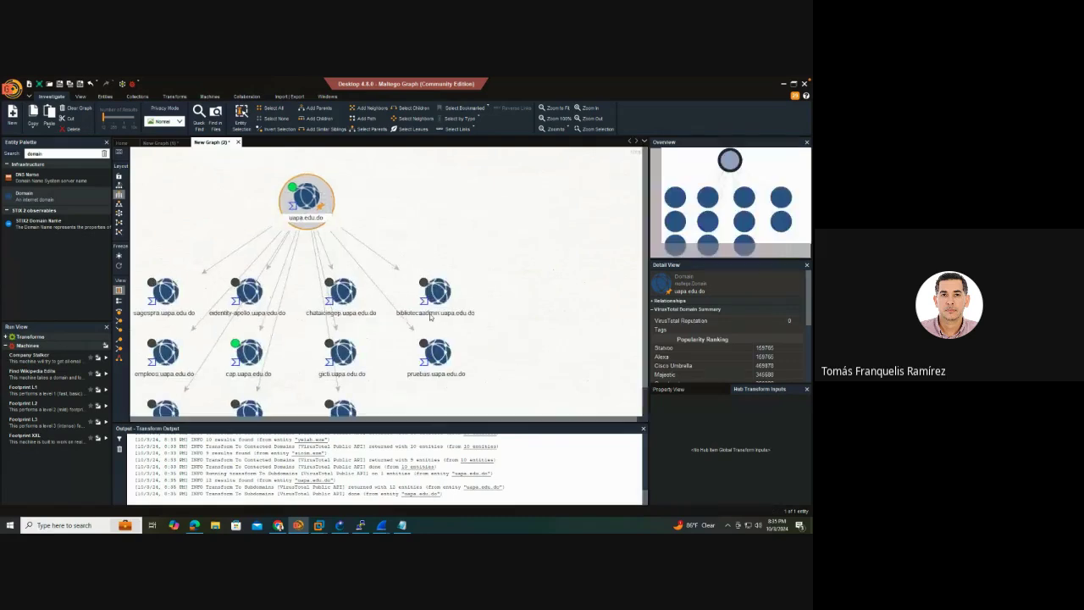
Inspect edentity-apollo, sagespra and cap.uapa.edu.do subdomains, then return to uapa.edu.do
{"action": "left_click", "coordinate": [251, 288]}
{"action": "left_click", "coordinate": [174, 300]}
{"action": "left_click", "coordinate": [167, 386]}
{"action": "left_click", "coordinate": [233, 386]}
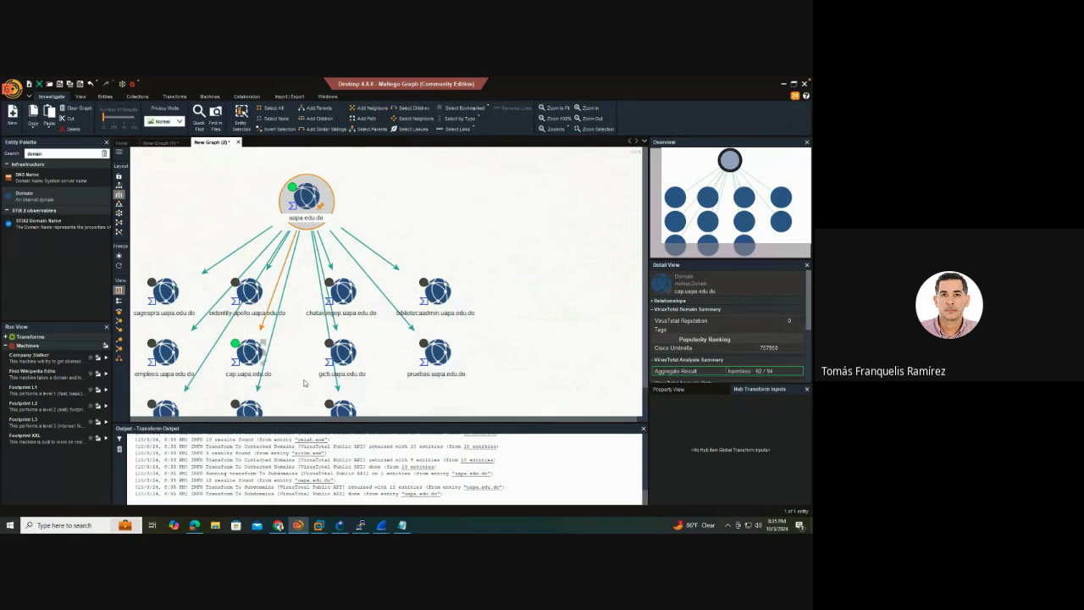
{"action": "left_click", "coordinate": [415, 385]}
{"action": "left_click", "coordinate": [354, 395]}
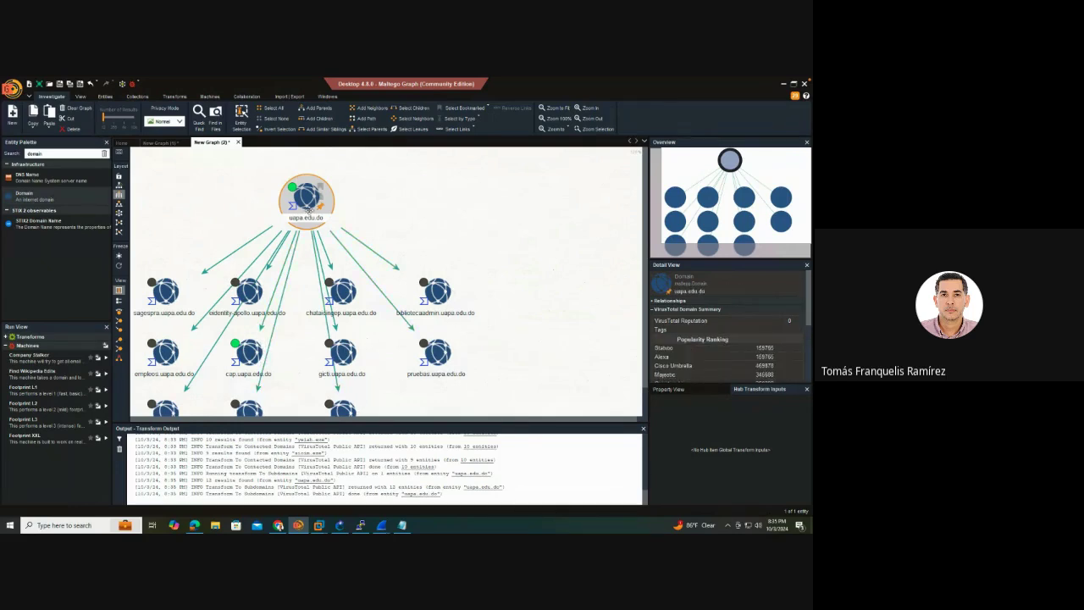
{"action": "right_click", "coordinate": [309, 210]}
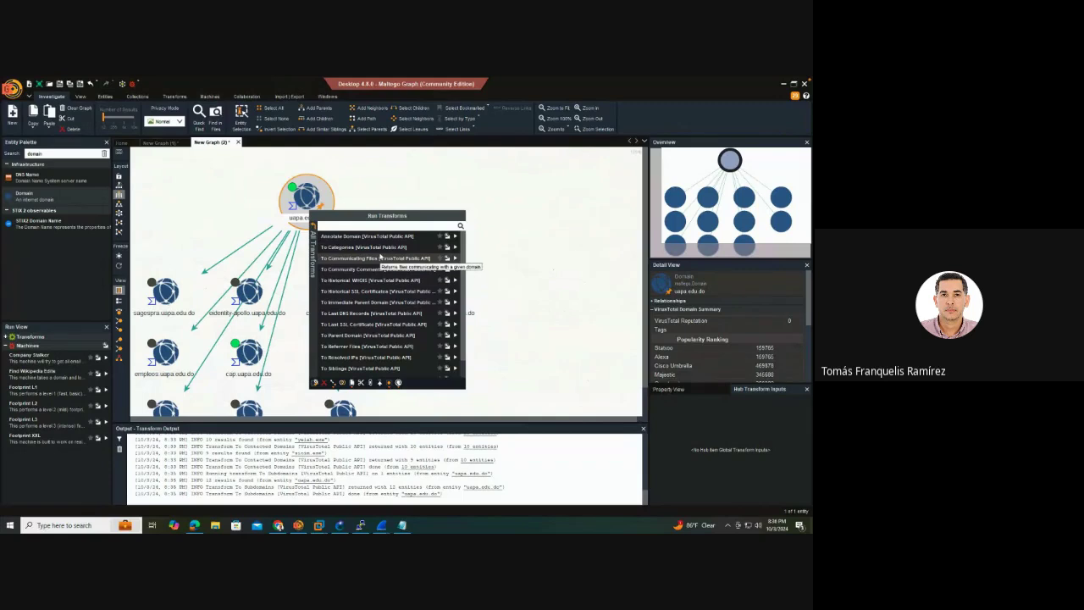
Run To Communicating Files [VirusTotal Public API] on uapa.edu.do
{"action": "left_click", "coordinate": [312, 254]}
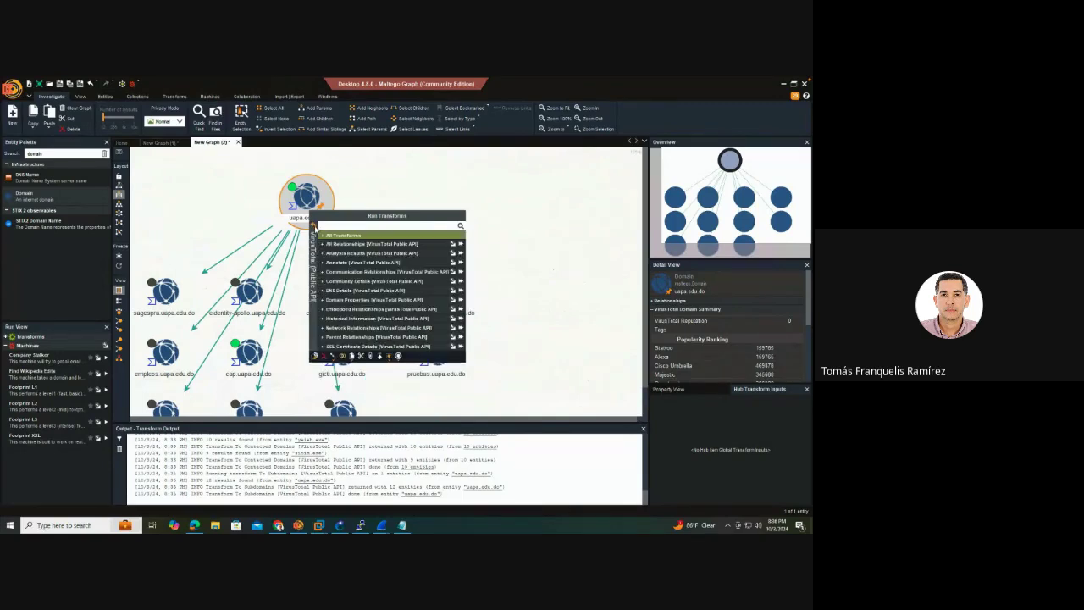
{"action": "left_click", "coordinate": [338, 236]}
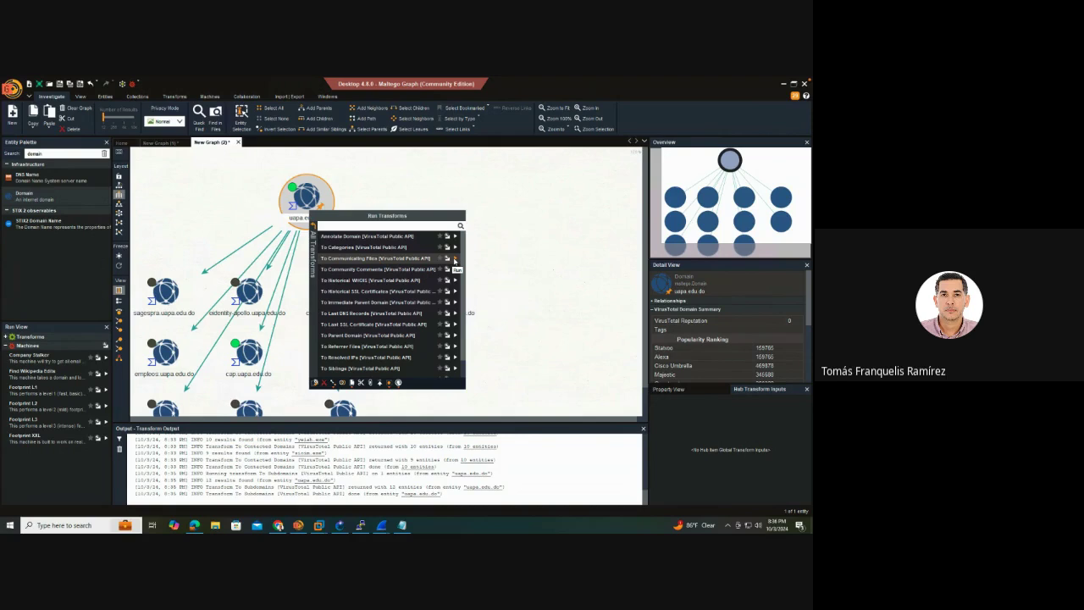
{"action": "left_click", "coordinate": [454, 260]}
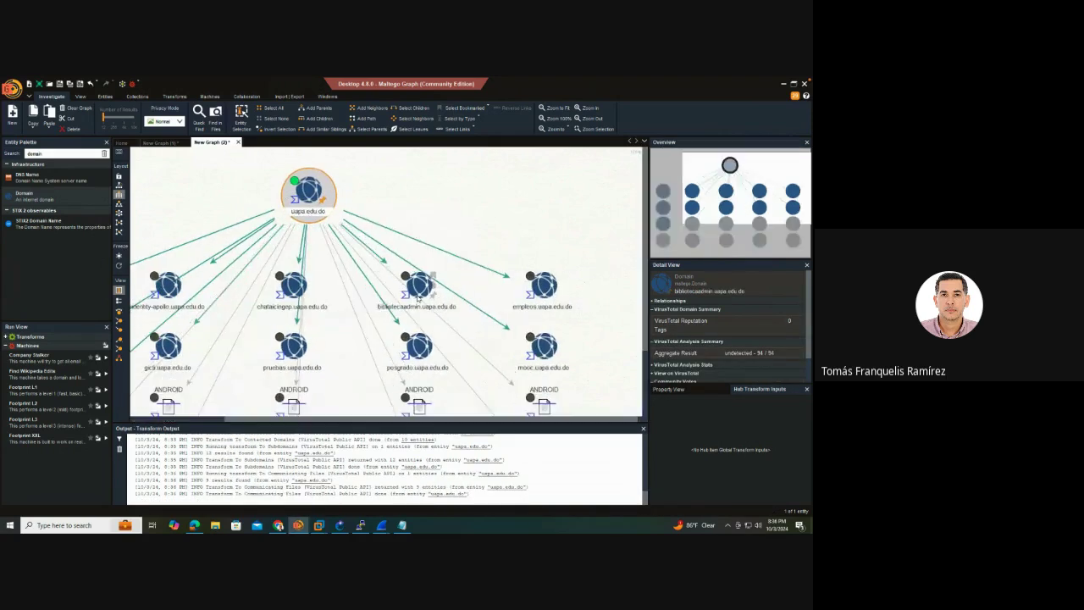
{"action": "scroll", "coordinate": [415, 296], "scroll_direction": "down", "scroll_amount": 3}
{"action": "scroll", "coordinate": [416, 296], "scroll_direction": "up", "scroll_amount": 5}
{"action": "scroll", "coordinate": [416, 295], "scroll_direction": "down", "scroll_amount": 5}
{"action": "scroll", "coordinate": [416, 295], "scroll_direction": "up", "scroll_amount": 2}
Inspect one communicating file's details and open its VirusTotal report via the GUI URL
{"action": "left_click", "coordinate": [421, 298]}
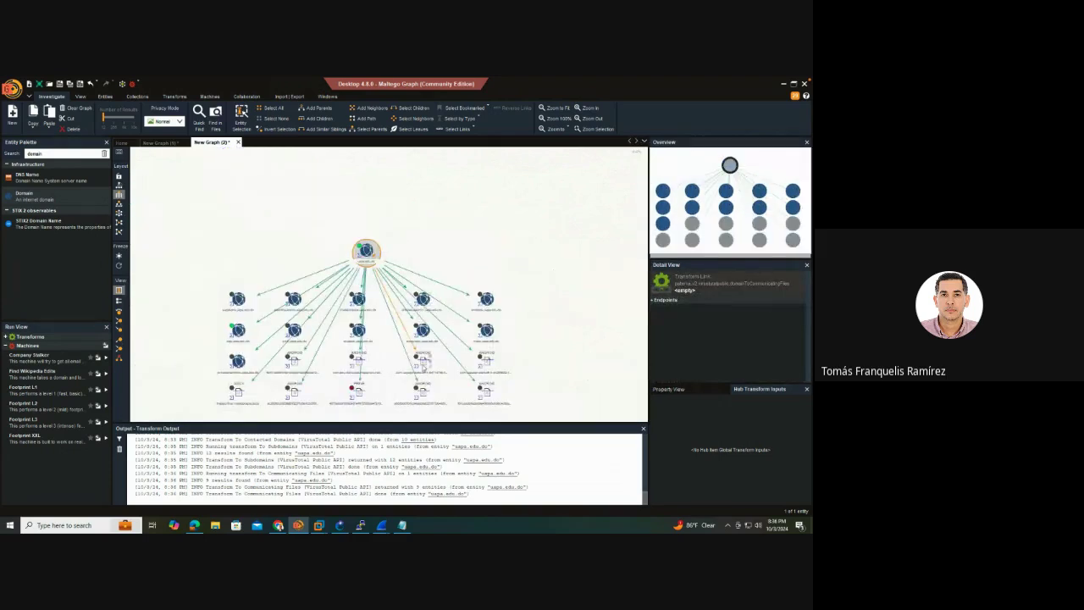
{"action": "left_click", "coordinate": [422, 362]}
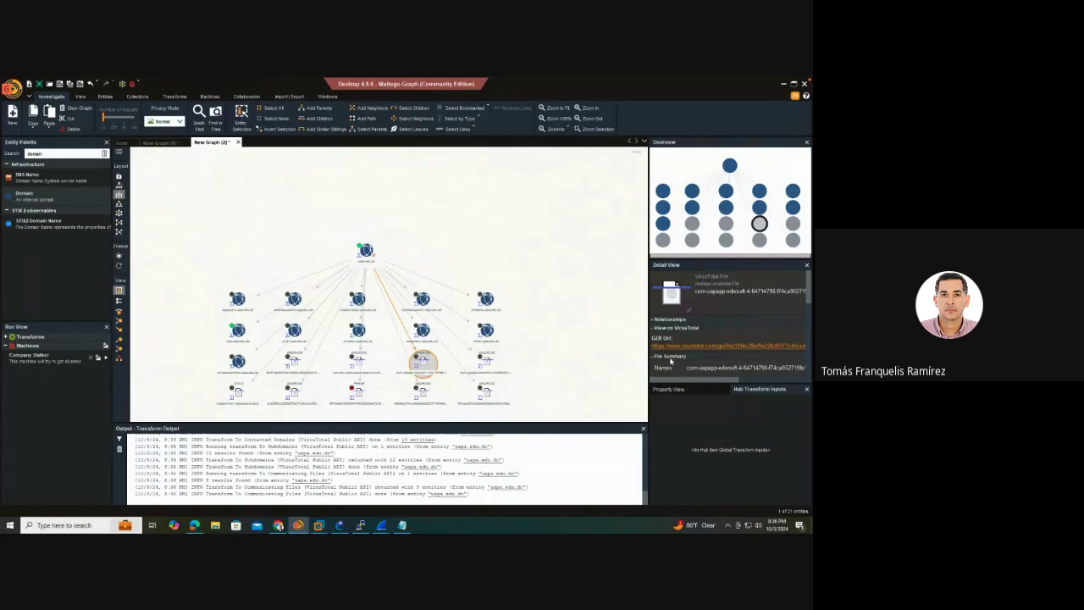
{"action": "scroll", "coordinate": [670, 362], "scroll_direction": "down", "scroll_amount": 10}
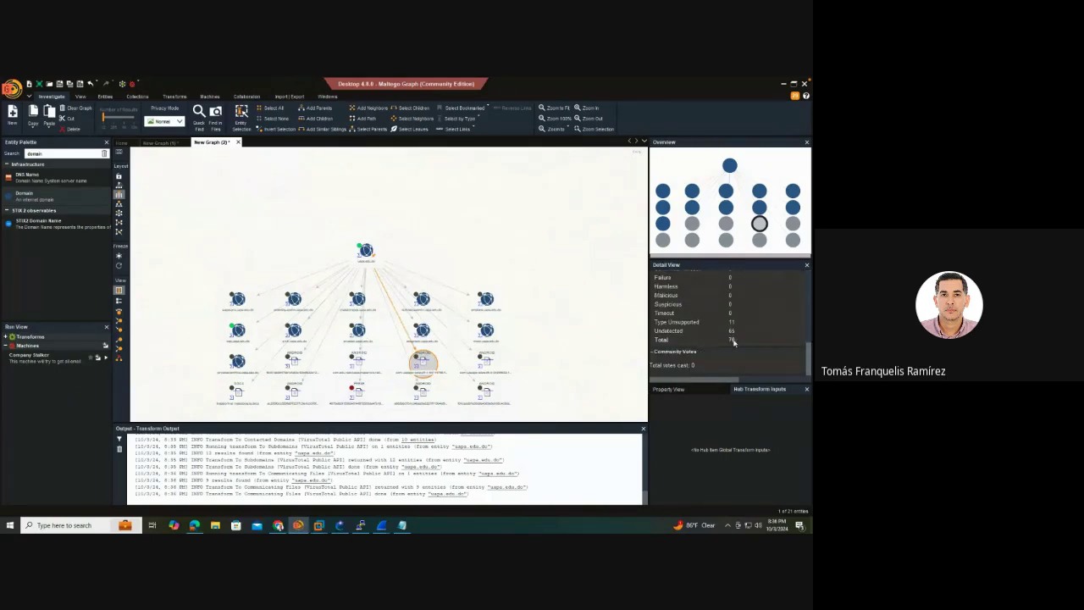
{"action": "scroll", "coordinate": [729, 343], "scroll_direction": "up", "scroll_amount": 10}
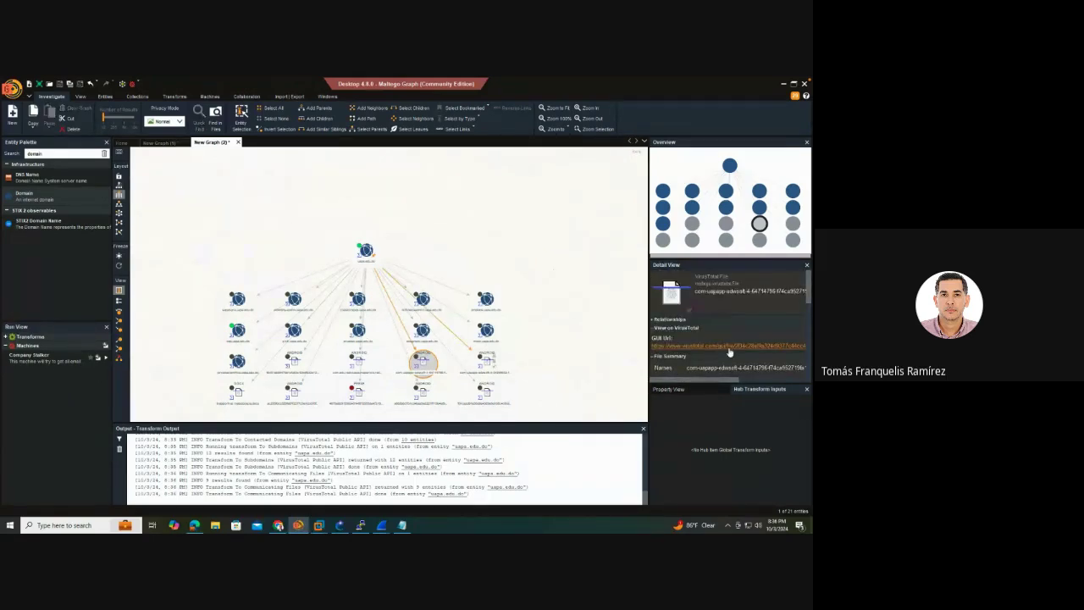
{"action": "left_click", "coordinate": [729, 346]}
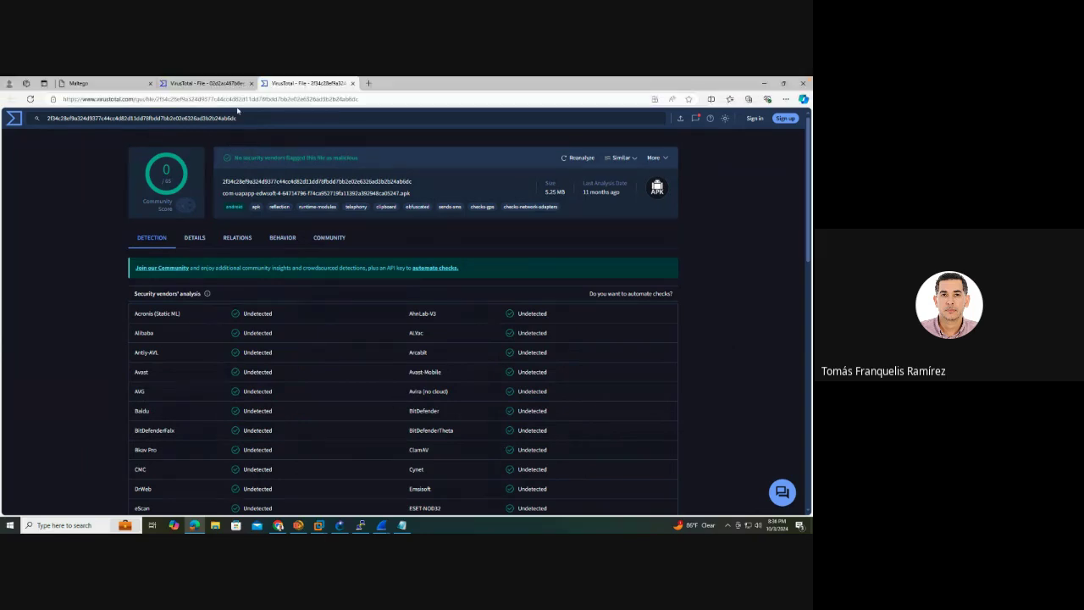
Review the 5.25 MB APK's VirusTotal report with 0 detections, then return to Maltego
{"action": "left_click", "coordinate": [193, 82]}
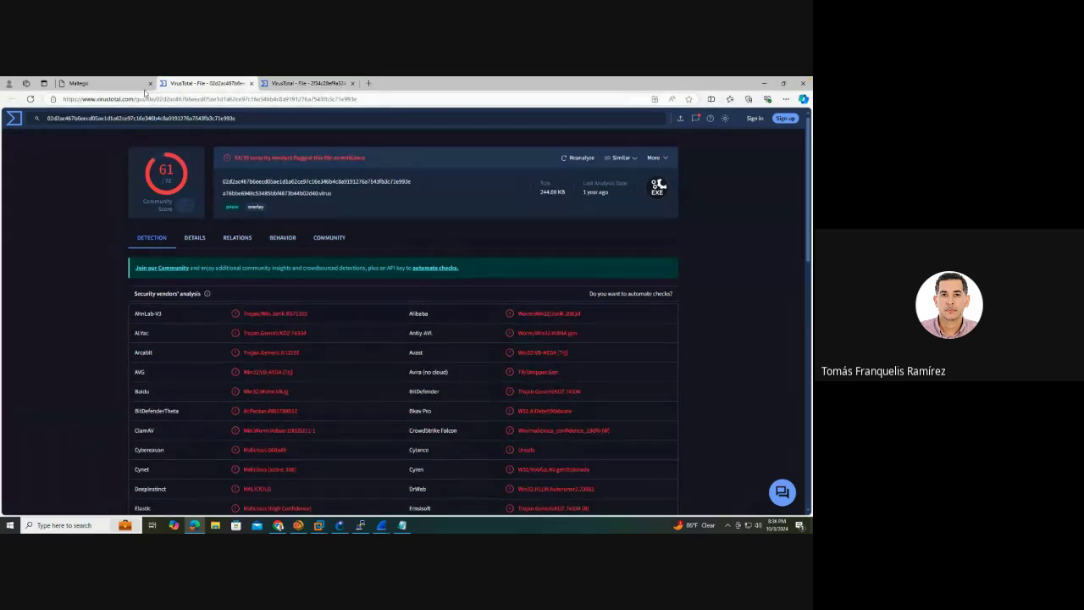
{"action": "left_click", "coordinate": [312, 90]}
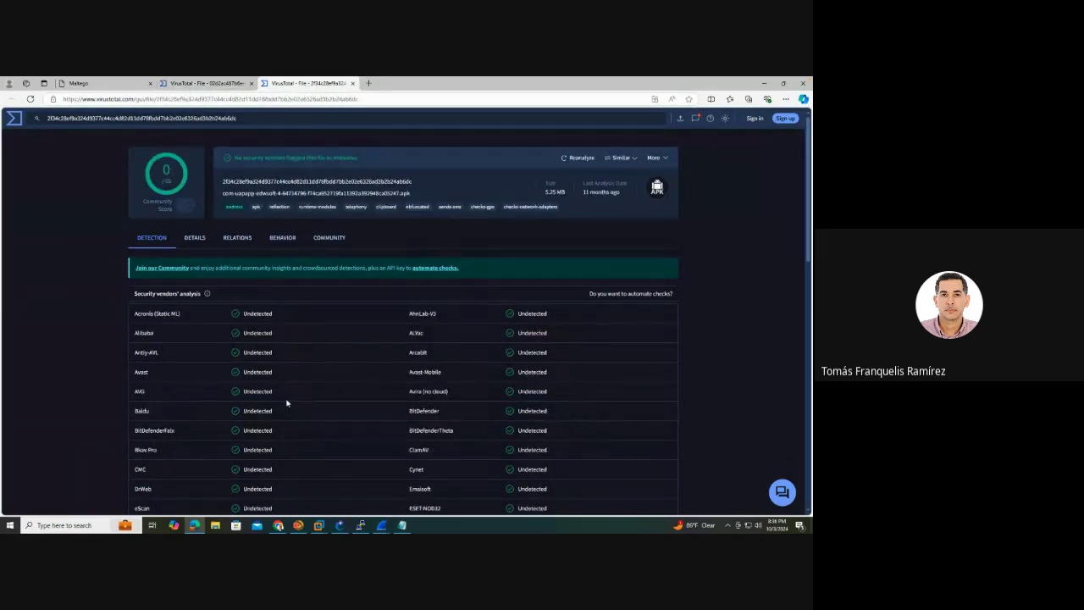
{"action": "scroll", "coordinate": [289, 396], "scroll_direction": "down", "scroll_amount": 3}
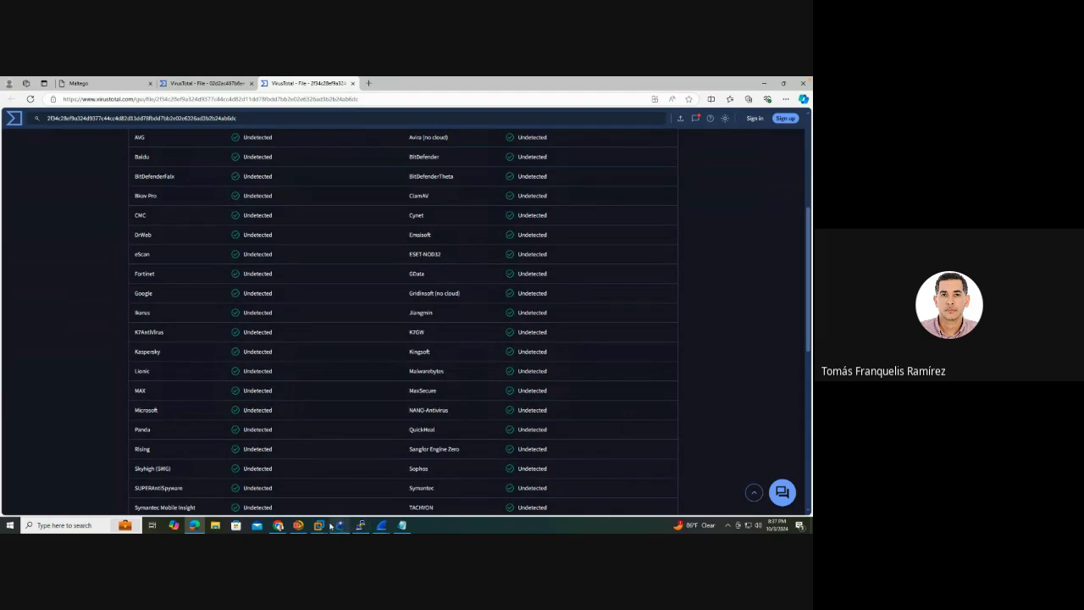
{"action": "mouse_move", "coordinate": [298, 526]}
{"action": "left_click", "coordinate": [322, 488]}
{"action": "left_click", "coordinate": [420, 390]}
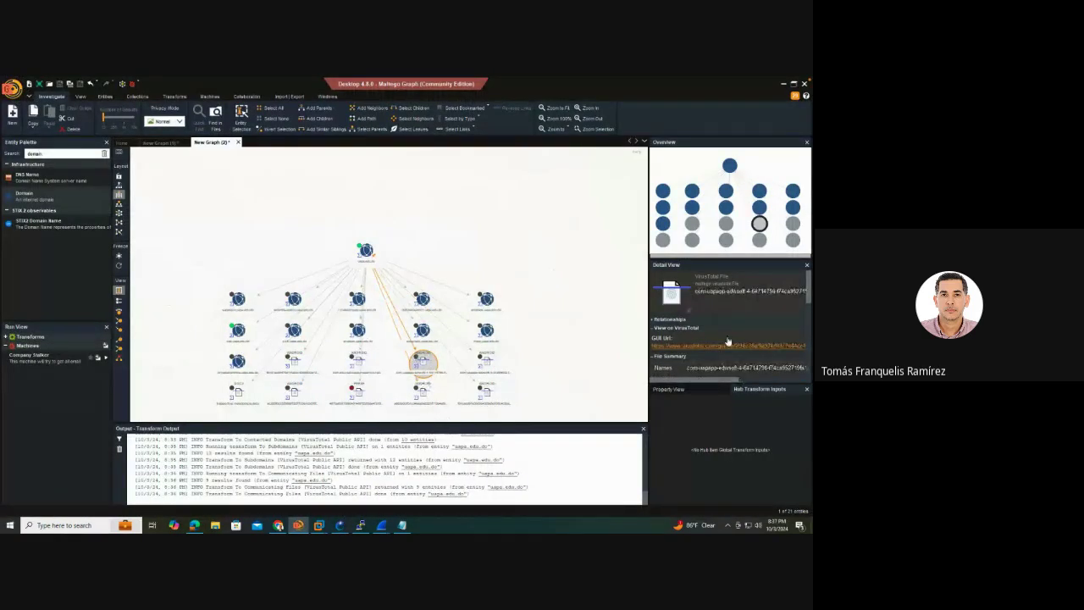
Check the file nodes' VirusTotal Analysis Stats and open the 58/69-malicious EXE's report
{"action": "scroll", "coordinate": [727, 339], "scroll_direction": "down", "scroll_amount": 2}
{"action": "scroll", "coordinate": [727, 339], "scroll_direction": "down", "scroll_amount": 3}
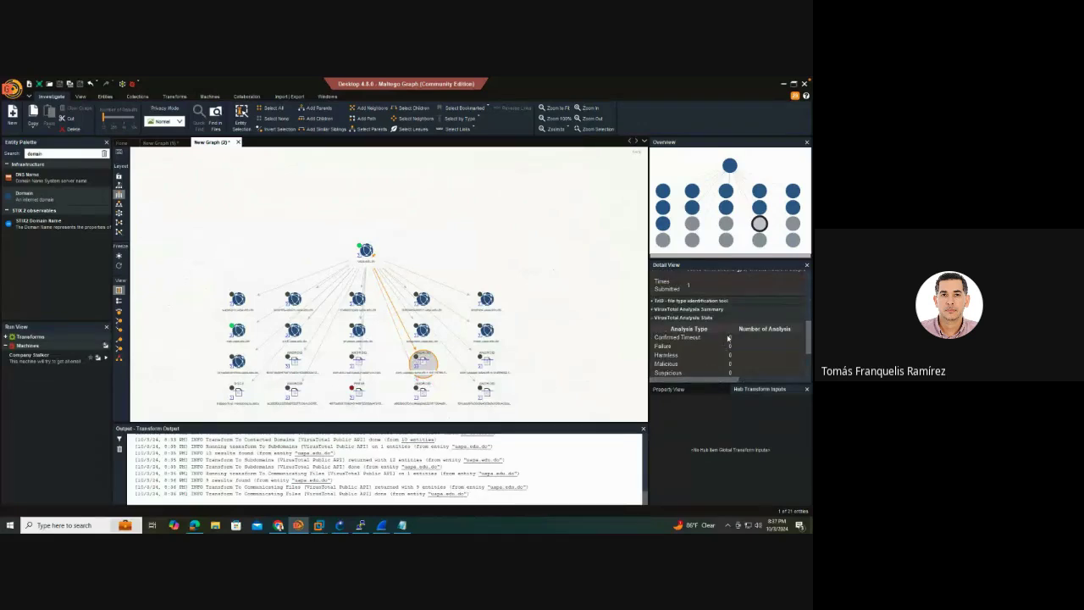
{"action": "scroll", "coordinate": [728, 338], "scroll_direction": "down", "scroll_amount": 3}
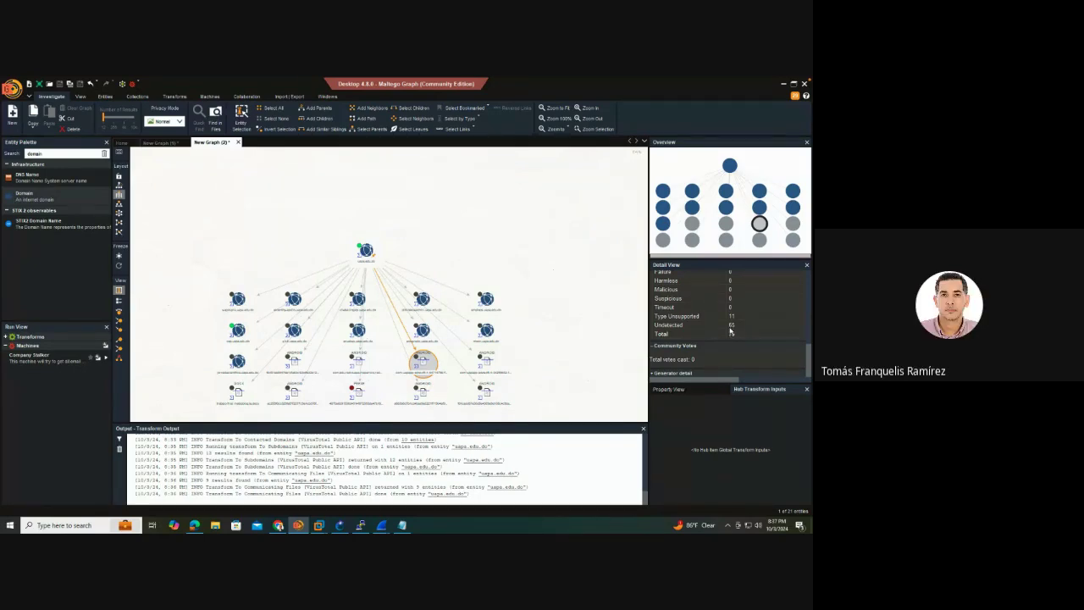
{"action": "left_click", "coordinate": [361, 394]}
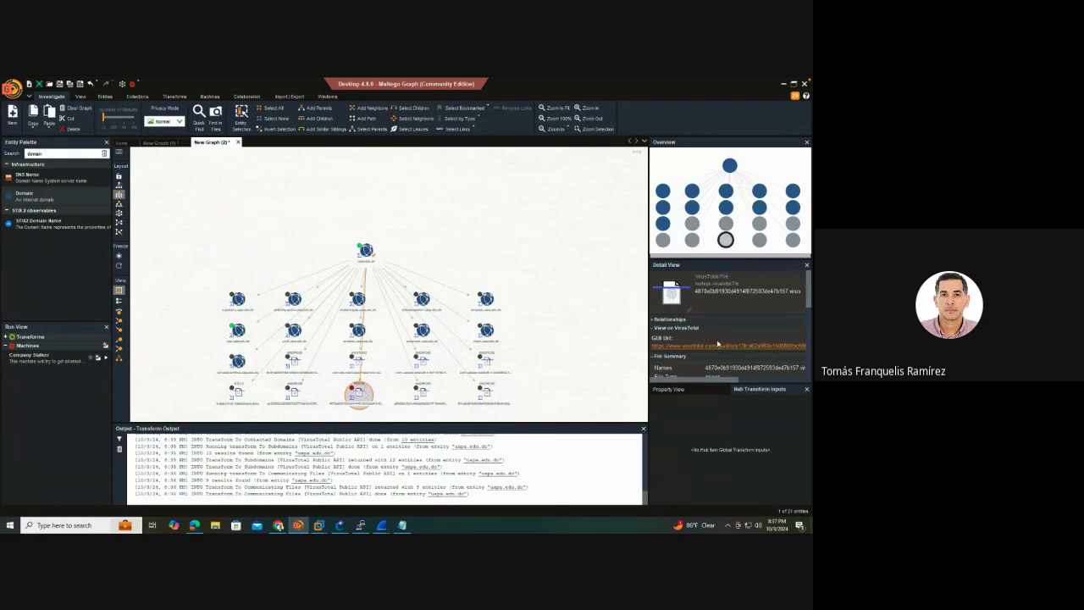
{"action": "scroll", "coordinate": [718, 343], "scroll_direction": "down", "scroll_amount": 2}
{"action": "scroll", "coordinate": [717, 343], "scroll_direction": "down", "scroll_amount": 5}
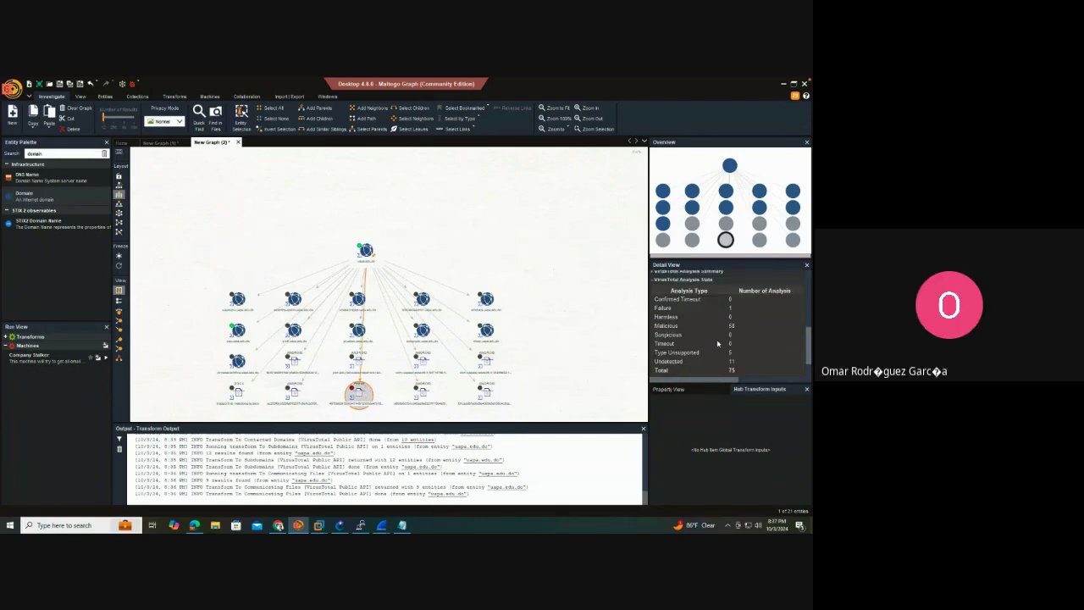
{"action": "scroll", "coordinate": [718, 343], "scroll_direction": "up", "scroll_amount": 8}
{"action": "left_click", "coordinate": [715, 348]}
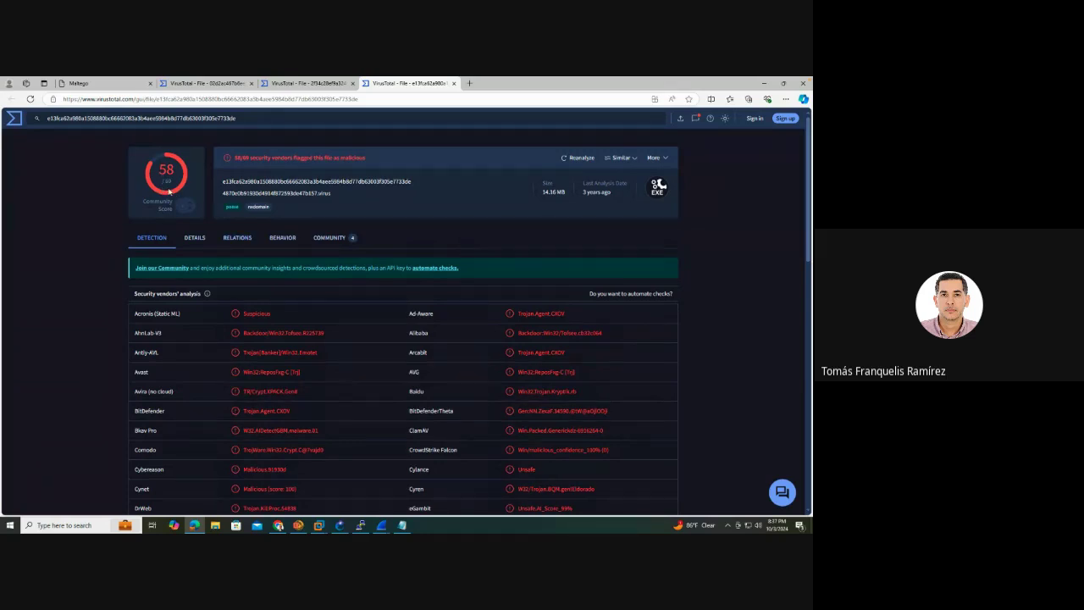
Review the EXE's details, last analysis date and 4 community graphs, then return to Maltego
{"action": "left_click", "coordinate": [201, 239]}
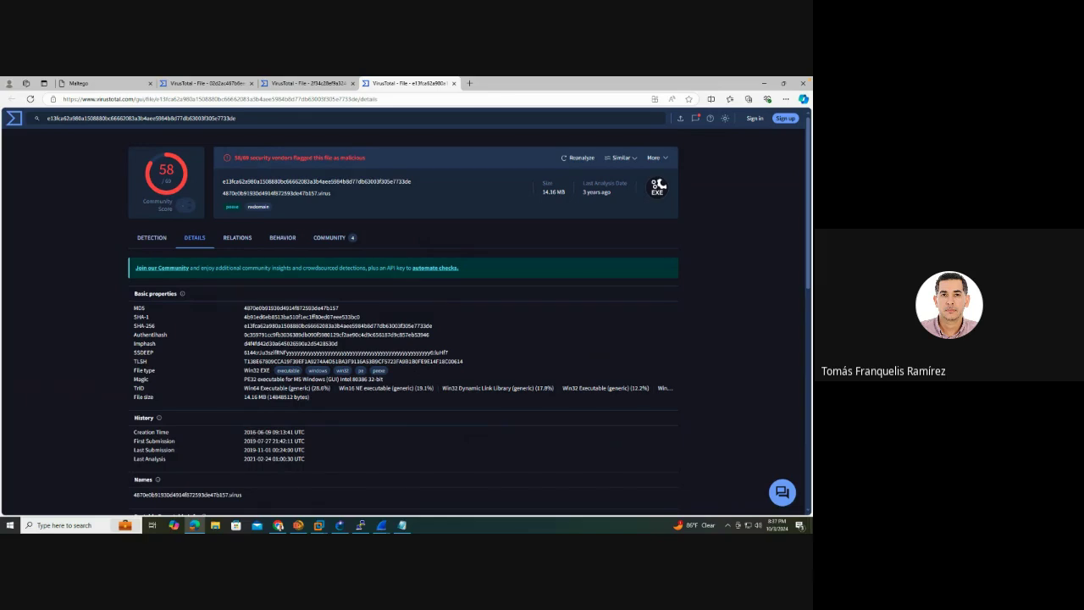
{"action": "left_click_drag", "start_coordinate": [314, 465], "coordinate": [252, 459]}
{"action": "left_click", "coordinate": [317, 237]}
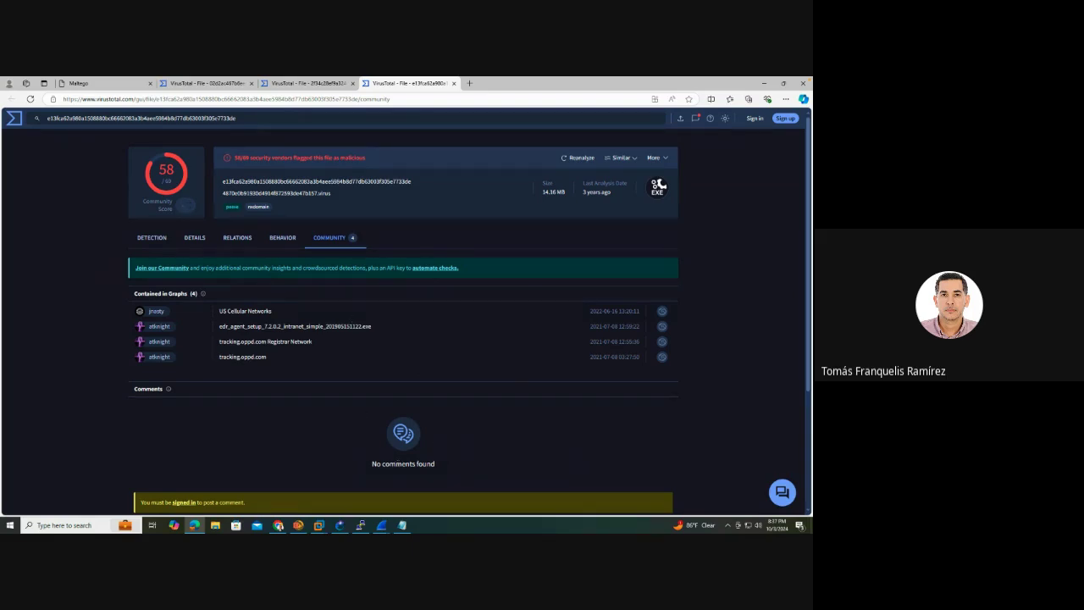
{"action": "left_click", "coordinate": [319, 525]}
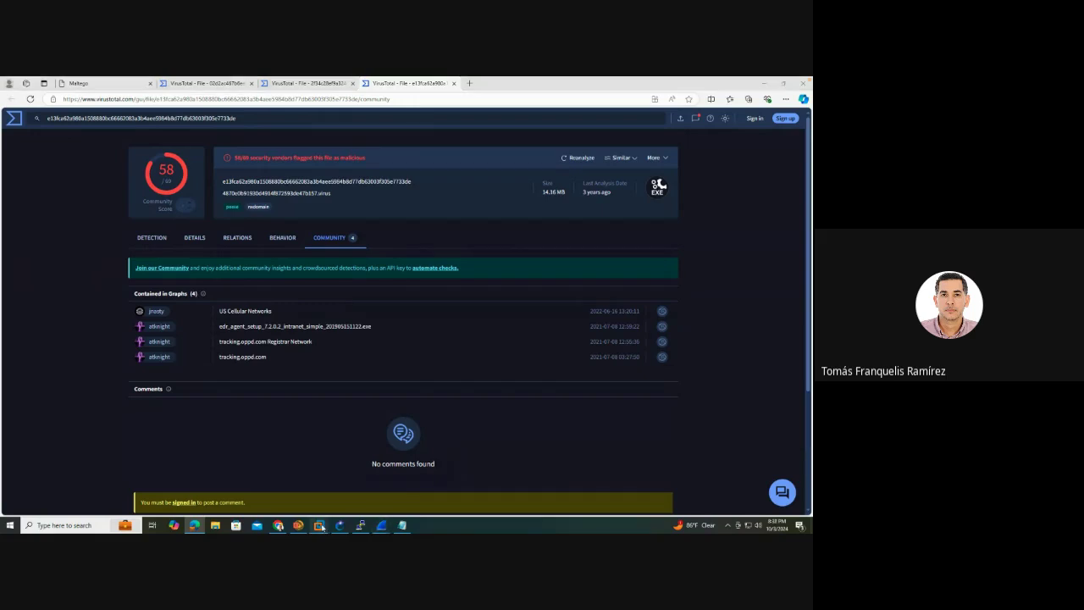
{"action": "left_click", "coordinate": [306, 526]}
Inspect bibliotecaadmin.uapa.edu.do, the root domain and the Android file nodes, then switch to Chrome
{"action": "left_click", "coordinate": [426, 306]}
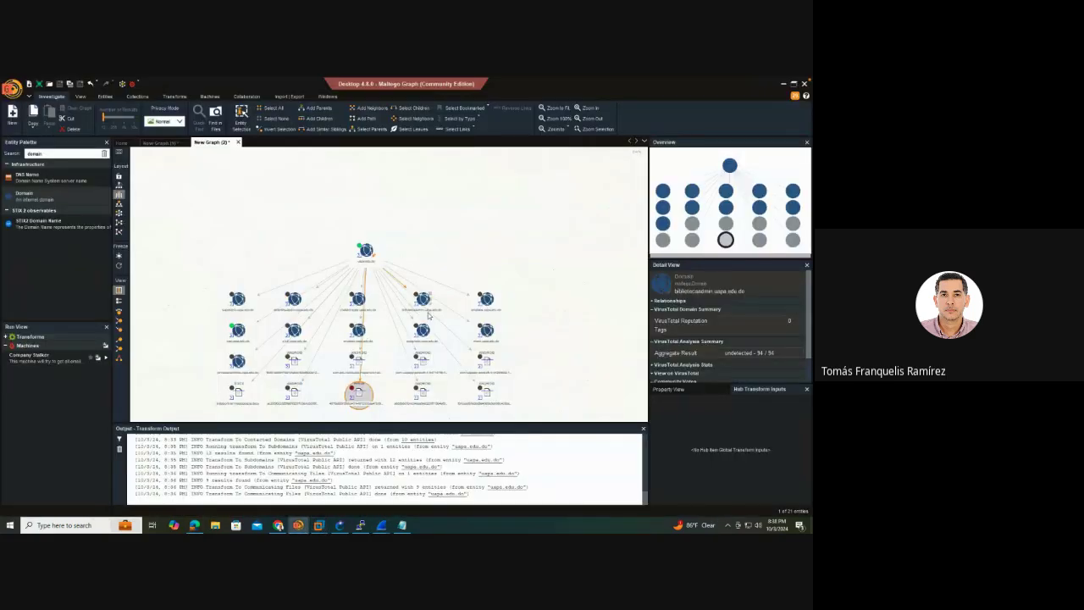
{"action": "scroll", "coordinate": [428, 315], "scroll_direction": "down", "scroll_amount": 5}
{"action": "scroll", "coordinate": [423, 316], "scroll_direction": "up", "scroll_amount": 5}
{"action": "scroll", "coordinate": [422, 317], "scroll_direction": "up", "scroll_amount": 3}
{"action": "left_click", "coordinate": [355, 225]}
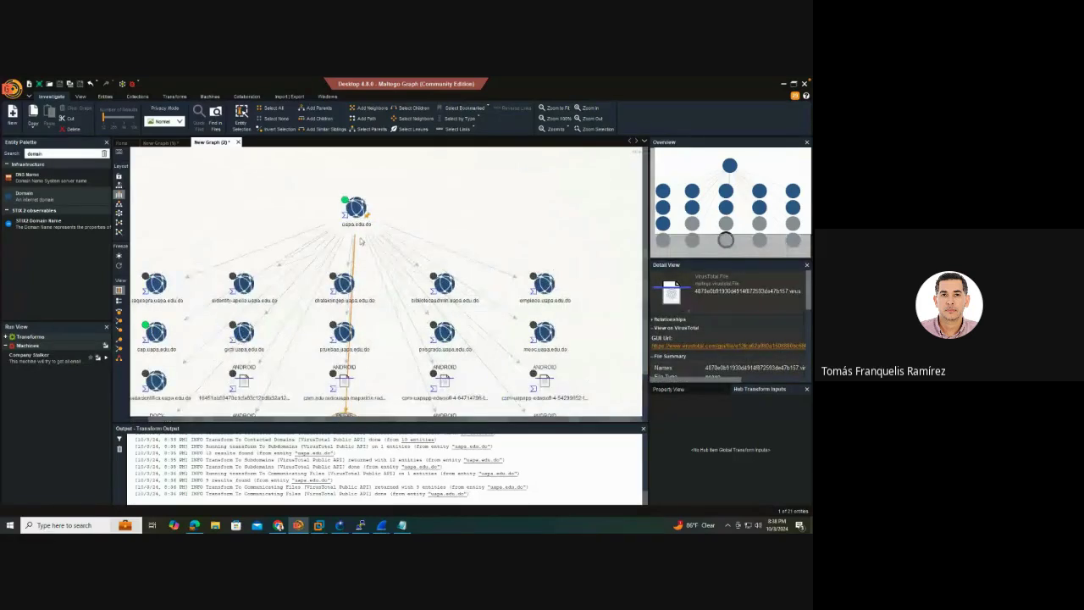
{"action": "left_click", "coordinate": [344, 415]}
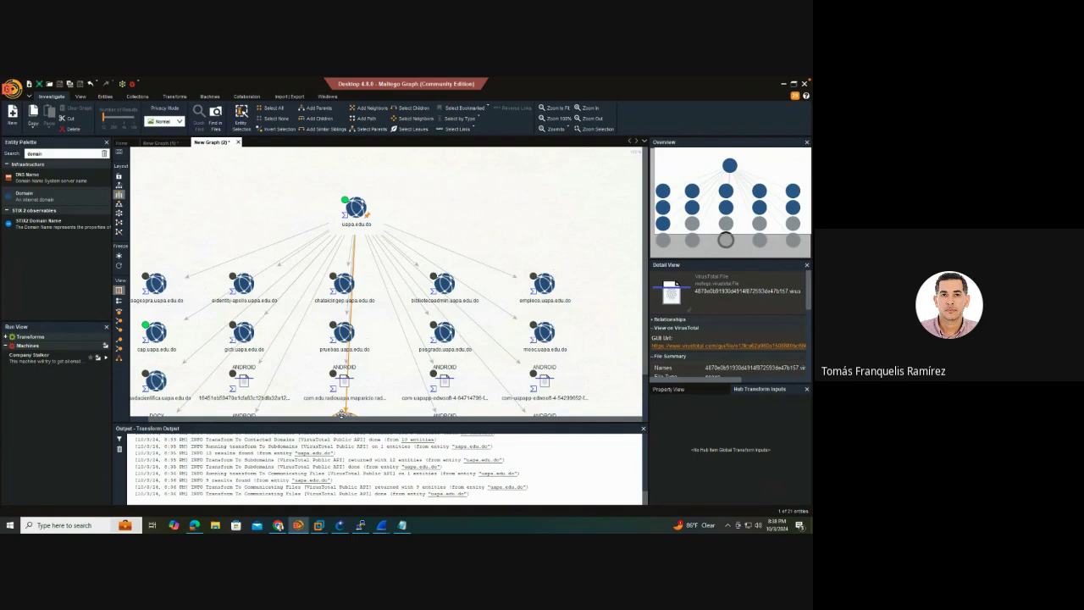
{"action": "left_click", "coordinate": [569, 381]}
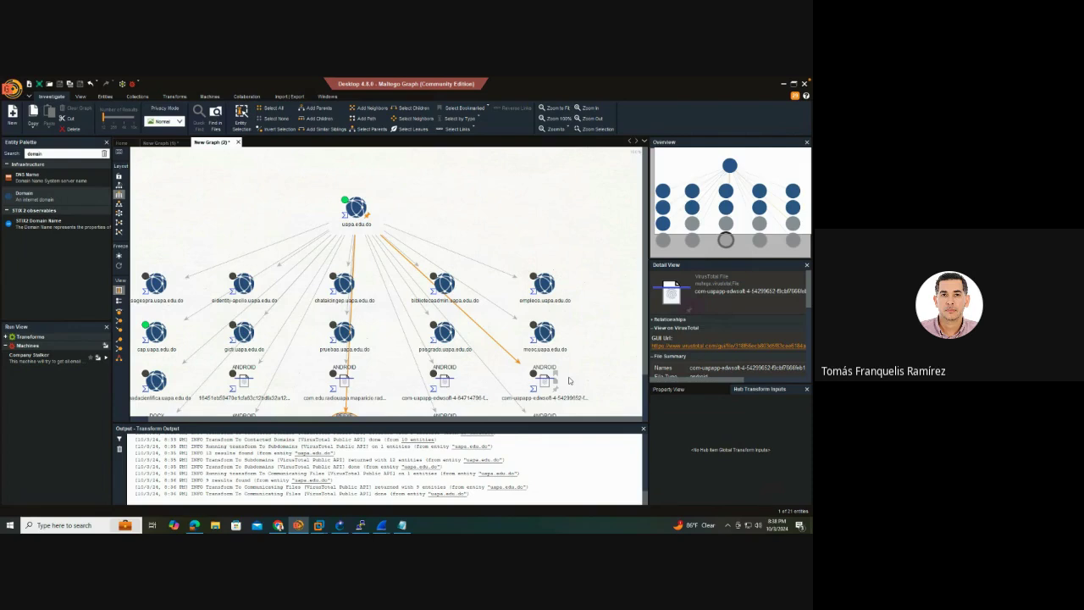
{"action": "left_click", "coordinate": [354, 374]}
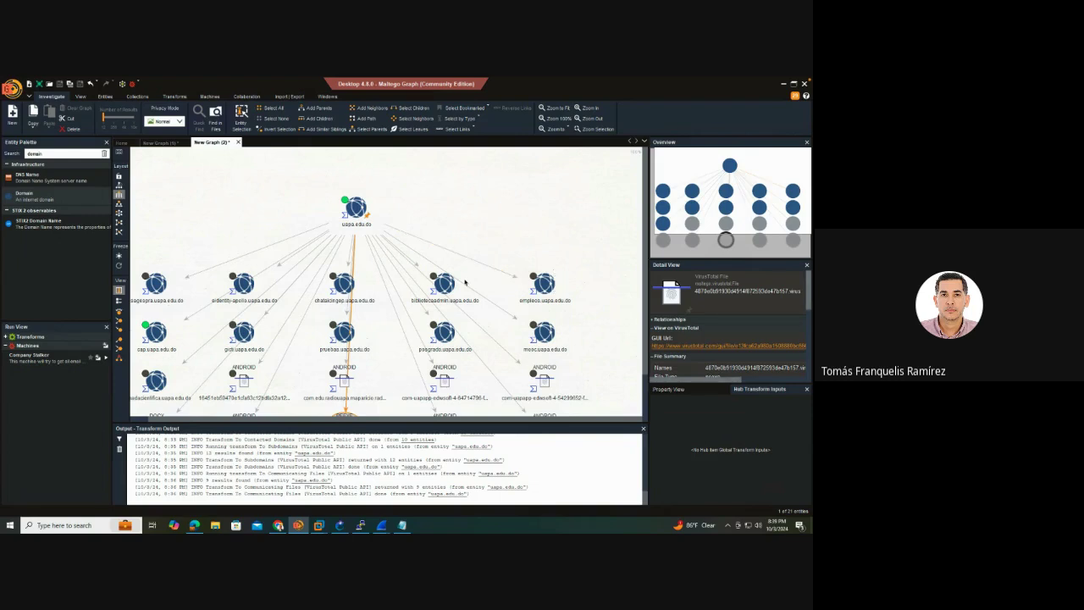
{"action": "left_click", "coordinate": [278, 525]}
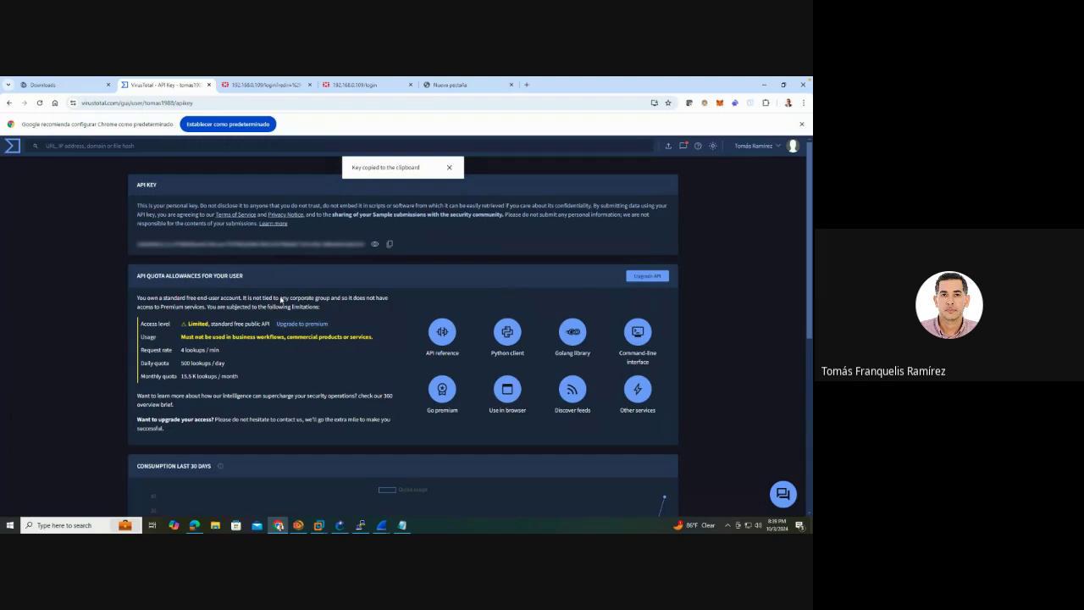
Open the normaiso27001.es ISO 27001 site in a new Chrome tab
{"action": "left_click", "coordinate": [449, 87]}
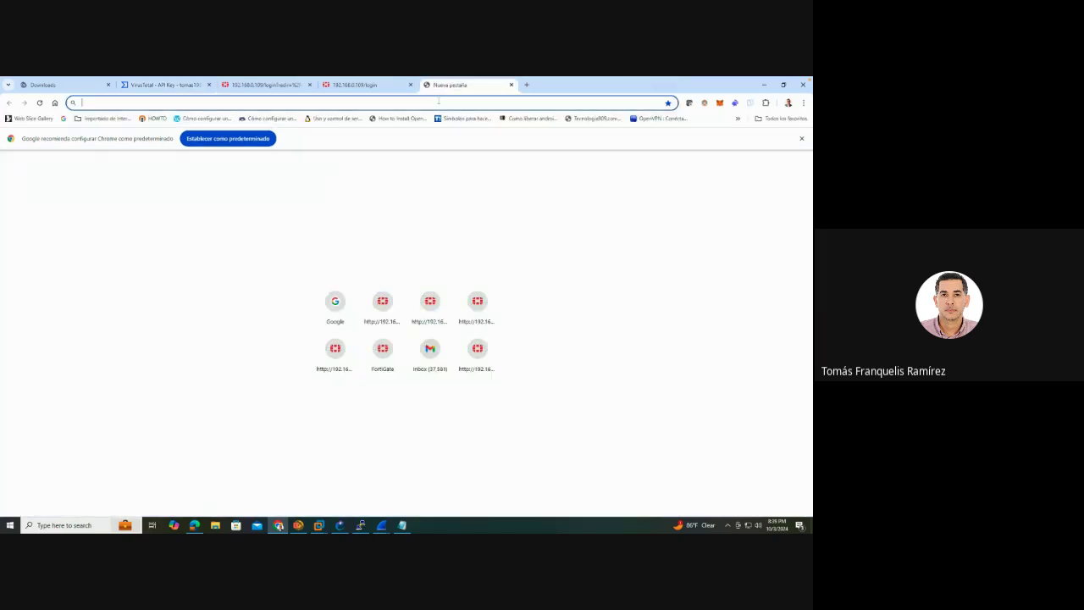
{"action": "type", "text": "https://www.normasiso27001.es/"}
{"action": "key", "text": "Return"}
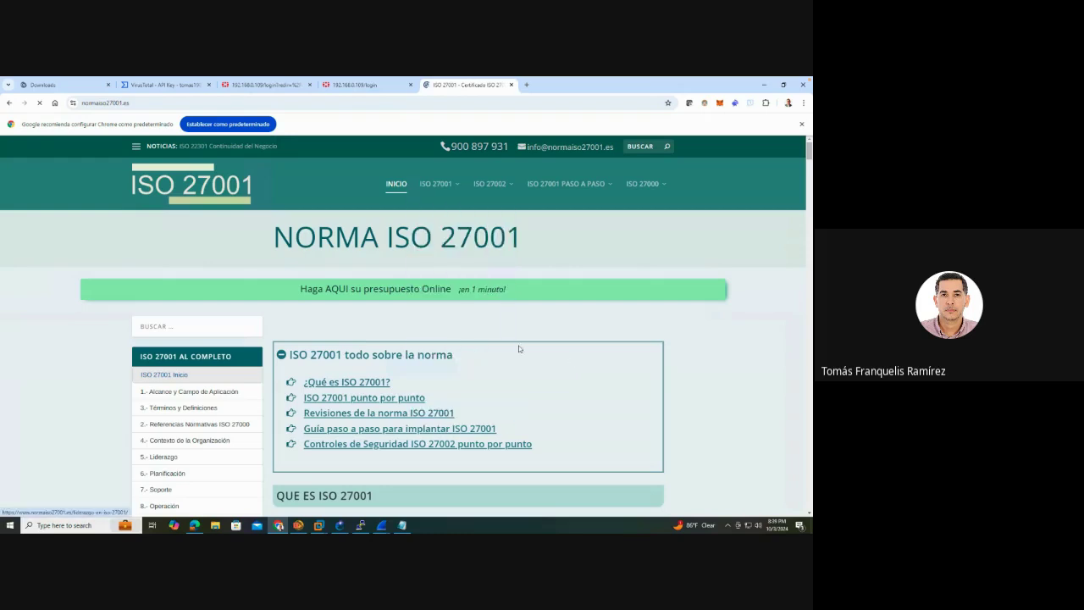
{"action": "scroll", "coordinate": [650, 327], "scroll_direction": "down", "scroll_amount": 5}
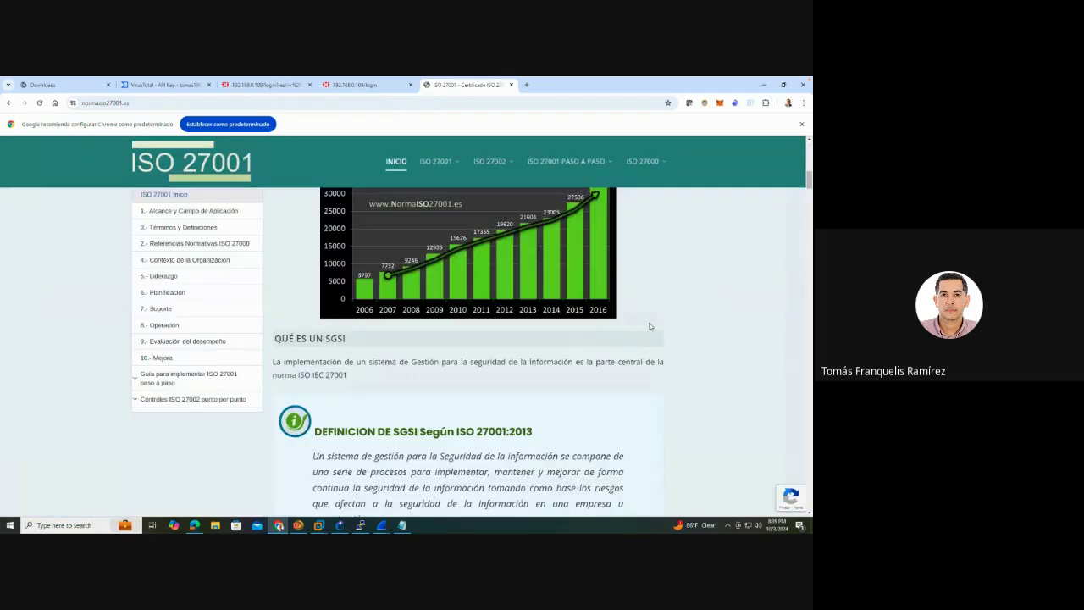
{"action": "scroll", "coordinate": [649, 327], "scroll_direction": "up", "scroll_amount": 1}
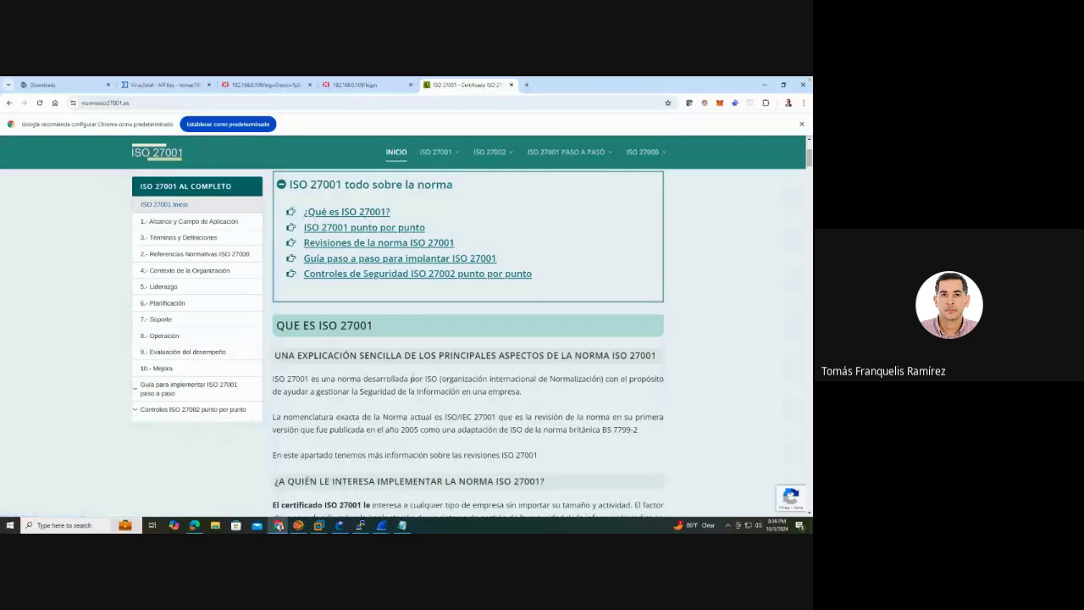
Scroll down to clause 7 Soporte and show the ISO 27001 chapter list 1–10
{"action": "scroll", "coordinate": [414, 383], "scroll_direction": "down", "scroll_amount": 5}
{"action": "scroll", "coordinate": [413, 383], "scroll_direction": "down", "scroll_amount": 5}
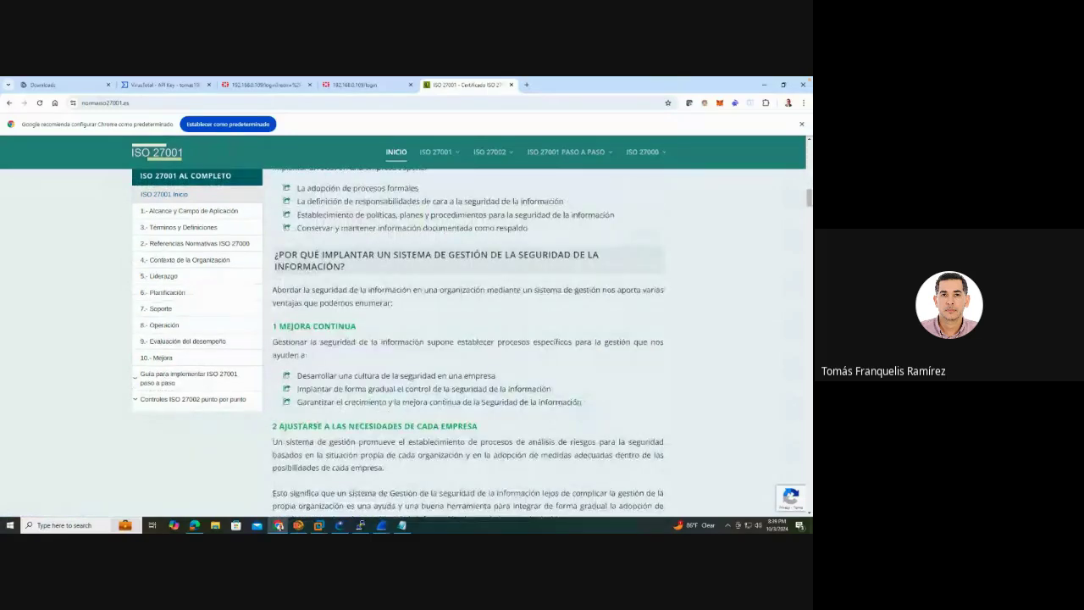
{"action": "scroll", "coordinate": [504, 346], "scroll_direction": "down", "scroll_amount": 5}
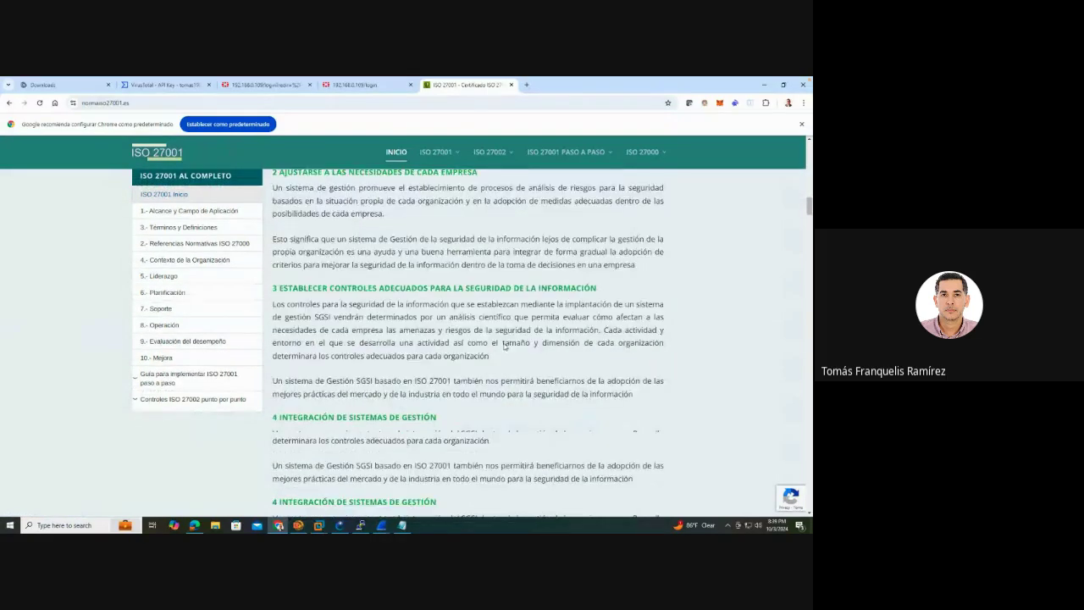
{"action": "scroll", "coordinate": [504, 346], "scroll_direction": "down", "scroll_amount": 5}
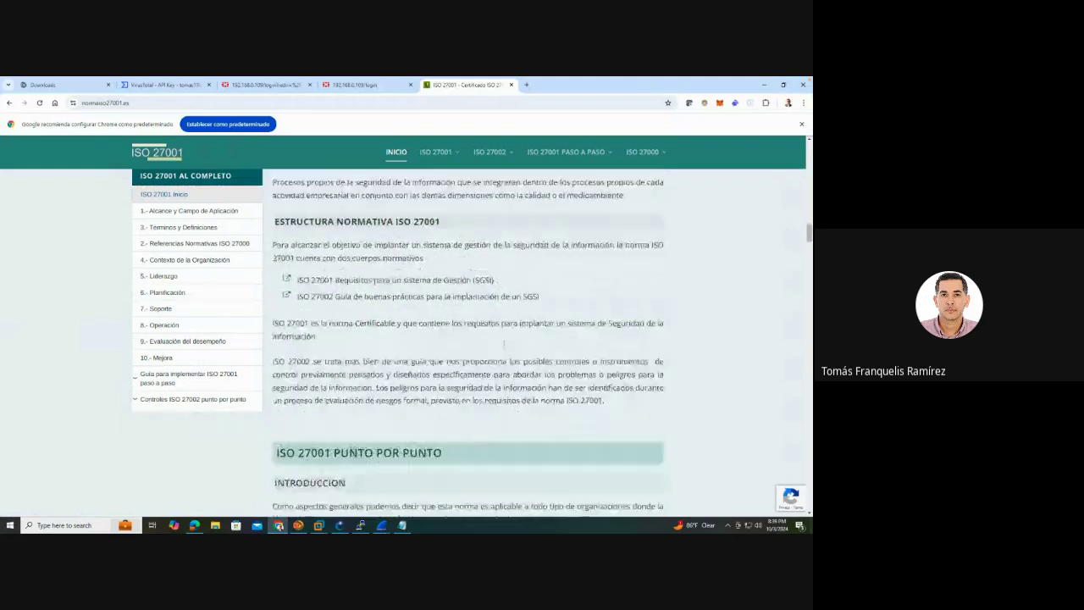
{"action": "scroll", "coordinate": [504, 346], "scroll_direction": "down", "scroll_amount": 1}
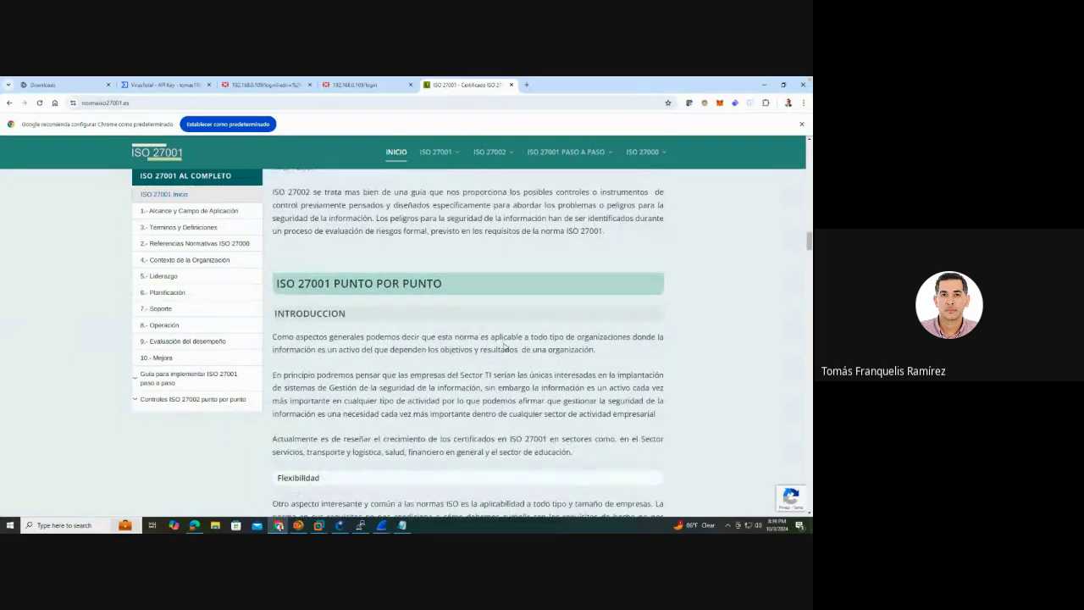
{"action": "scroll", "coordinate": [504, 346], "scroll_direction": "down", "scroll_amount": 3}
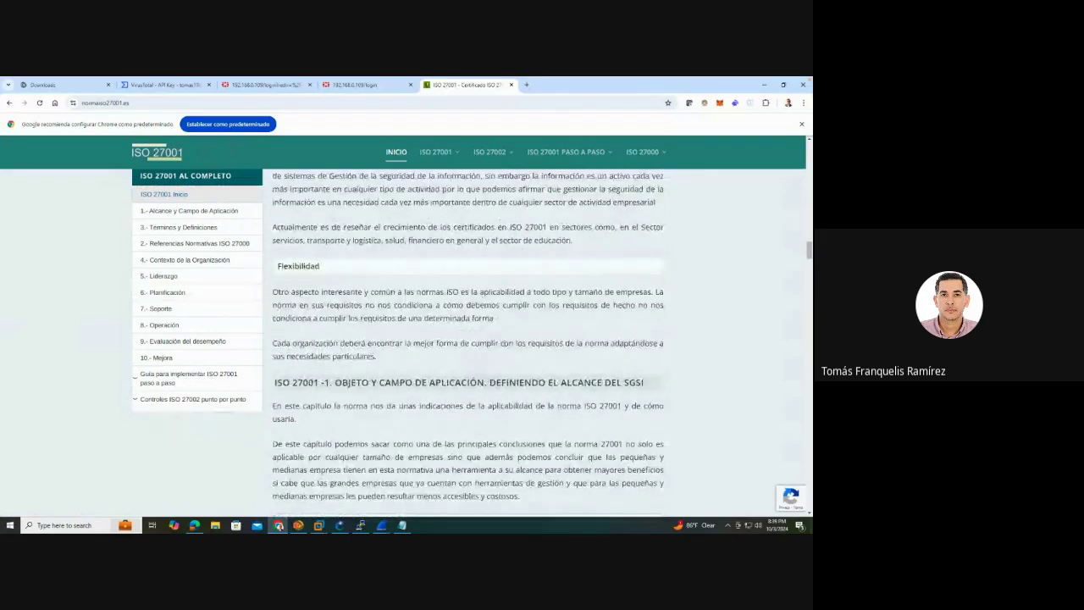
{"action": "scroll", "coordinate": [505, 346], "scroll_direction": "down", "scroll_amount": 1}
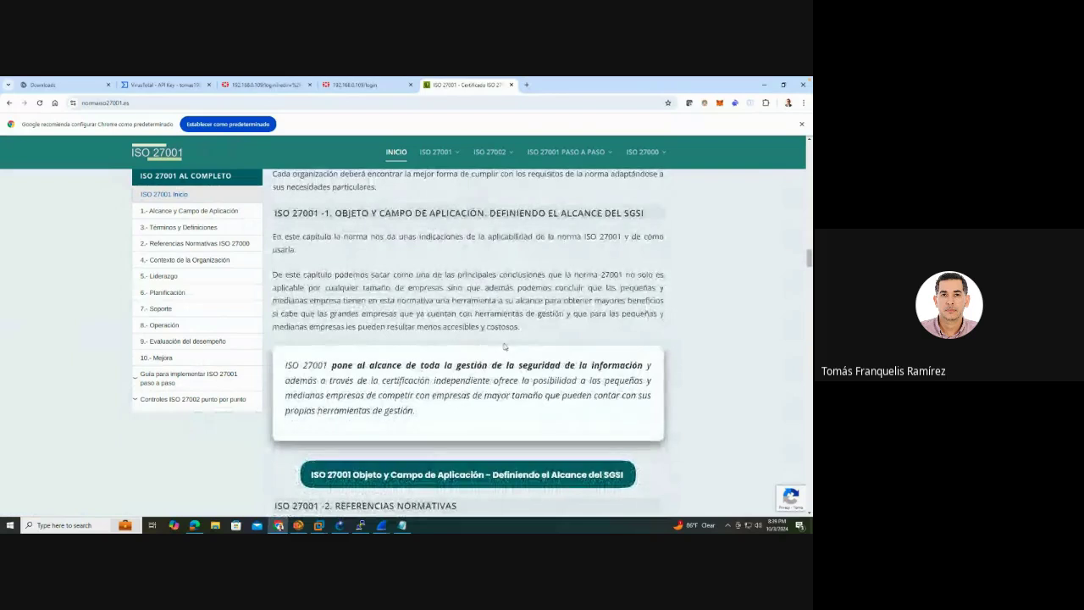
{"action": "scroll", "coordinate": [504, 347], "scroll_direction": "down", "scroll_amount": 1}
{"action": "scroll", "coordinate": [504, 348], "scroll_direction": "down", "scroll_amount": 1}
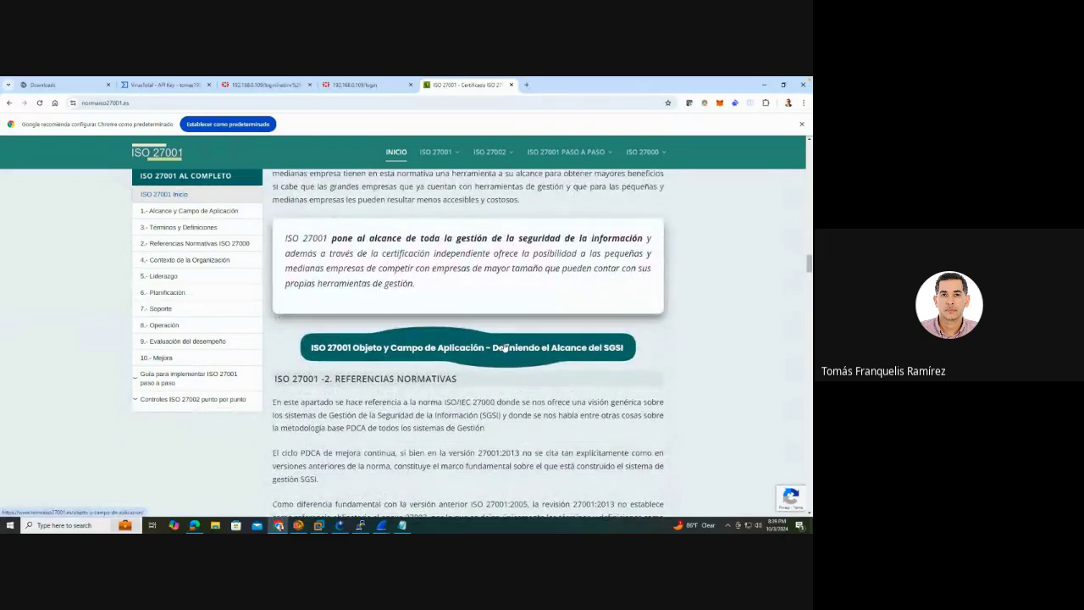
{"action": "scroll", "coordinate": [379, 378], "scroll_direction": "down", "scroll_amount": 15}
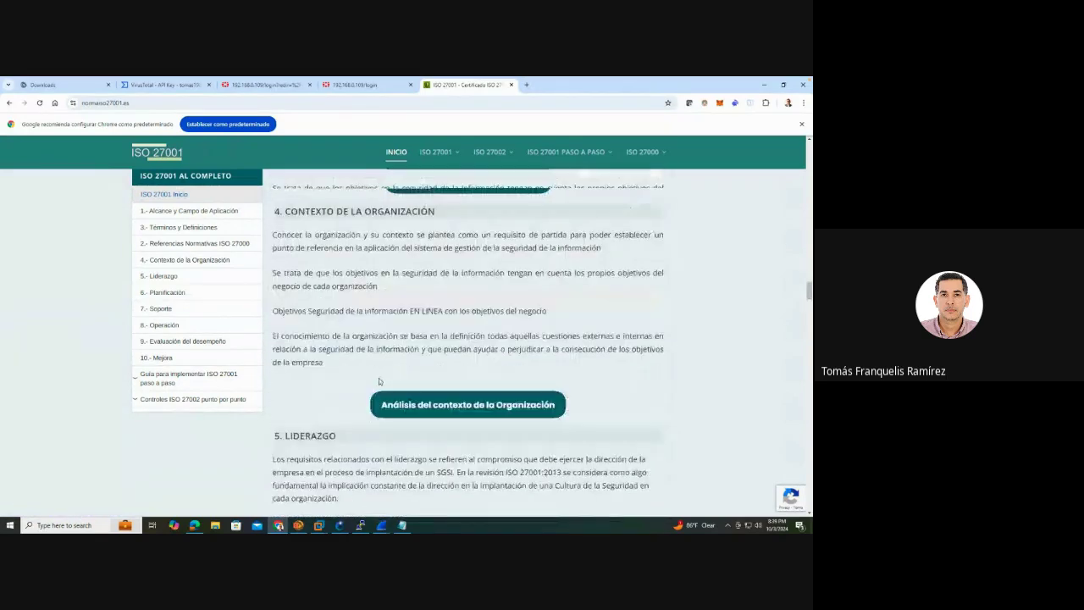
{"action": "scroll", "coordinate": [378, 378], "scroll_direction": "down", "scroll_amount": 5}
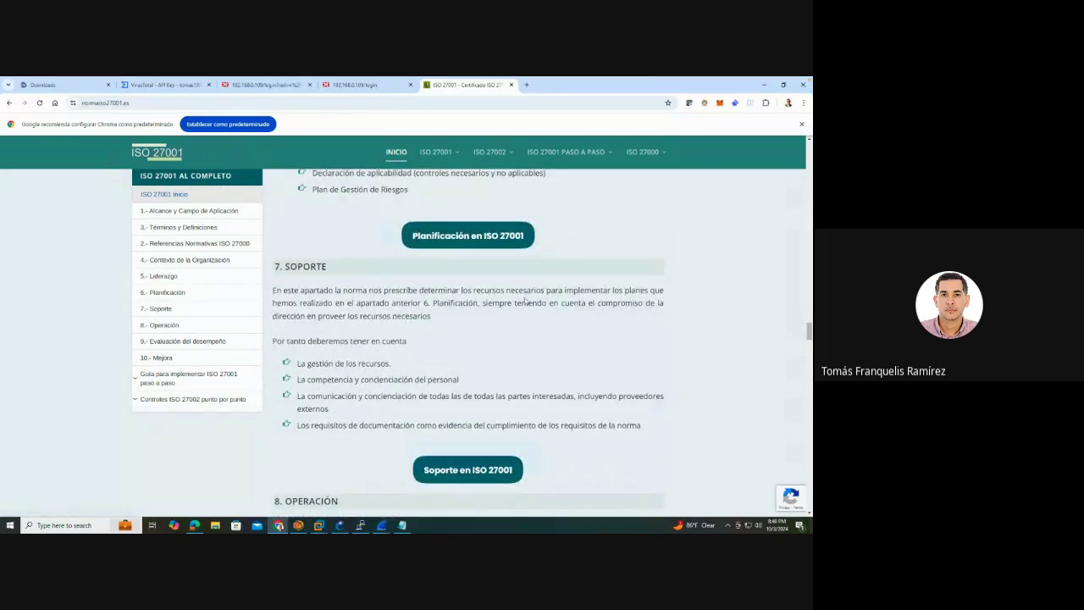
{"action": "mouse_move", "coordinate": [490, 157]}
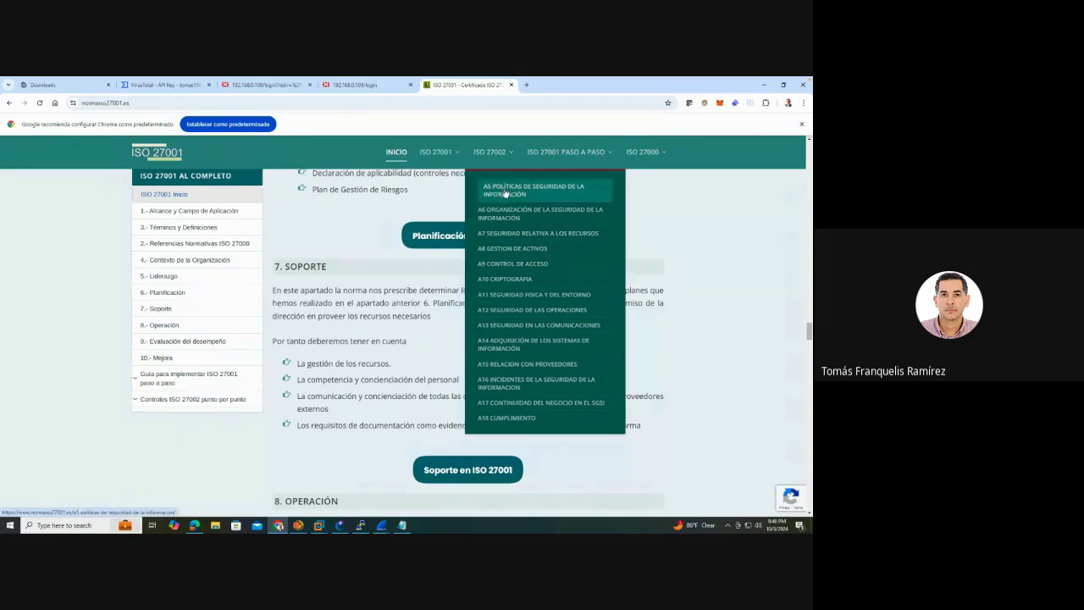
{"action": "mouse_move", "coordinate": [447, 159]}
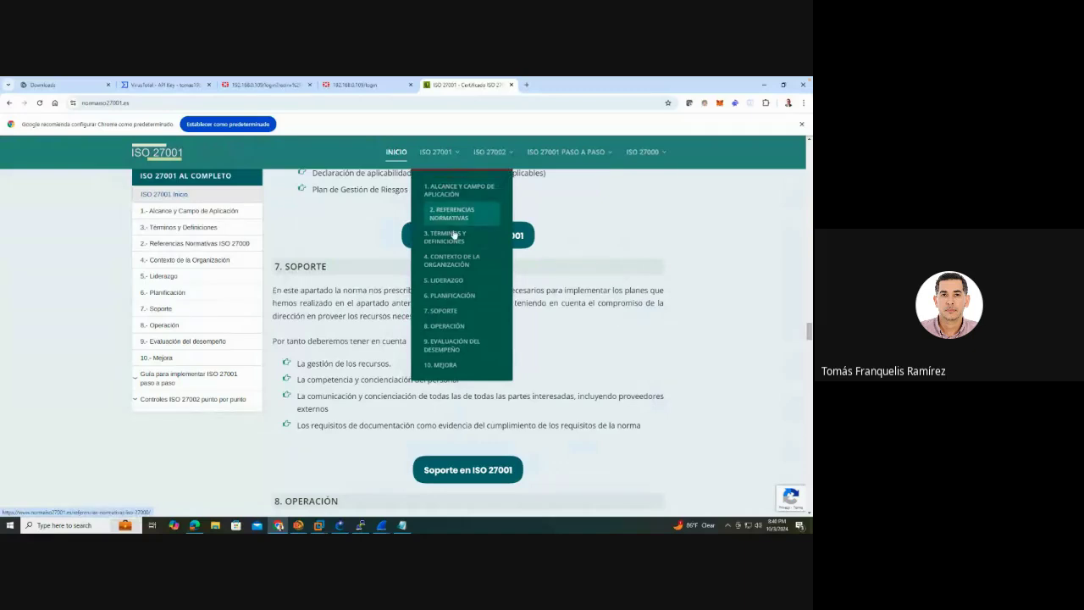
Open 5. Liderazgo, jump to 5.2 Política, and read its security policy guidance
{"action": "left_click", "coordinate": [461, 288]}
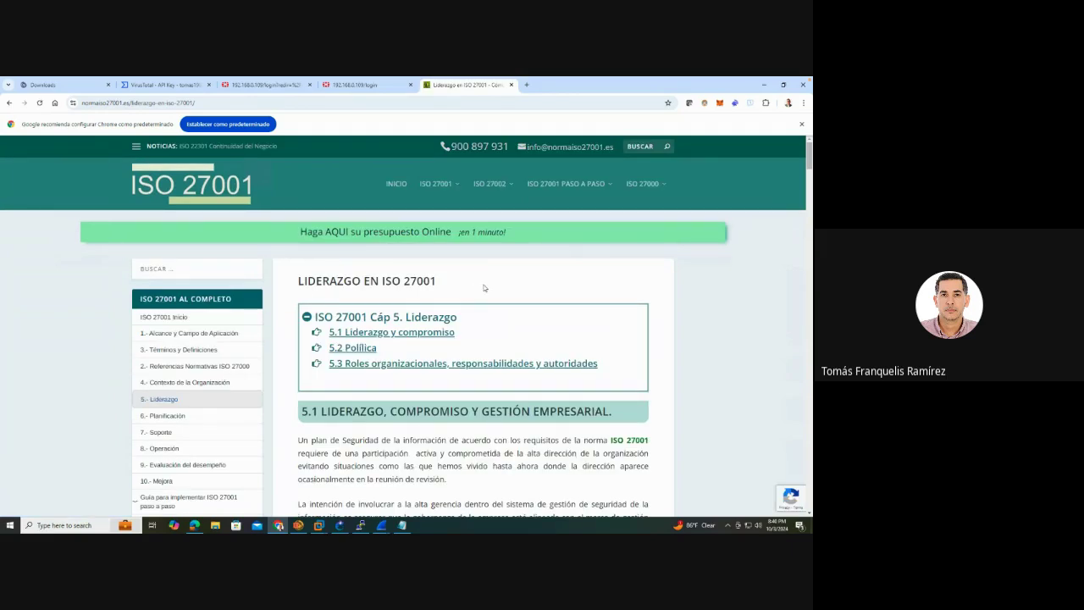
{"action": "scroll", "coordinate": [483, 288], "scroll_direction": "down", "scroll_amount": 6}
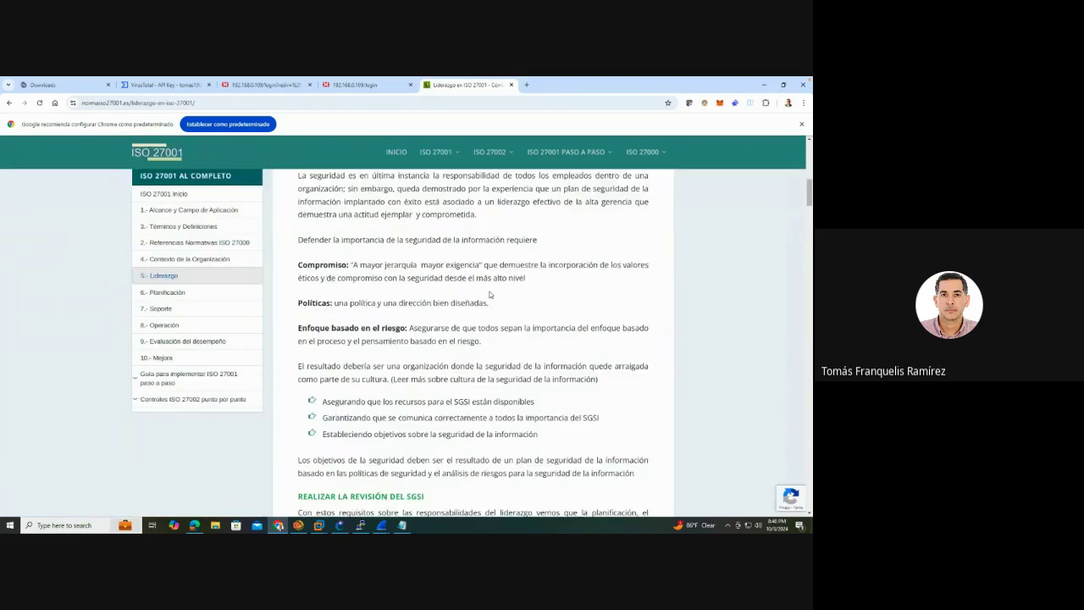
{"action": "scroll", "coordinate": [492, 296], "scroll_direction": "up", "scroll_amount": 6}
{"action": "left_click", "coordinate": [374, 348]}
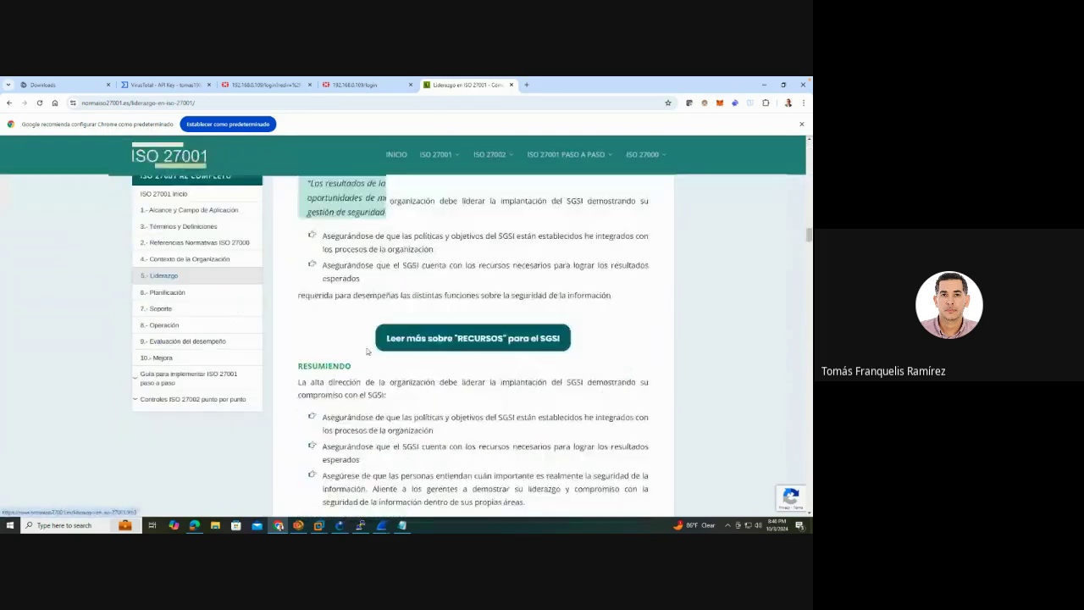
{"action": "scroll", "coordinate": [474, 339], "scroll_direction": "up", "scroll_amount": 2}
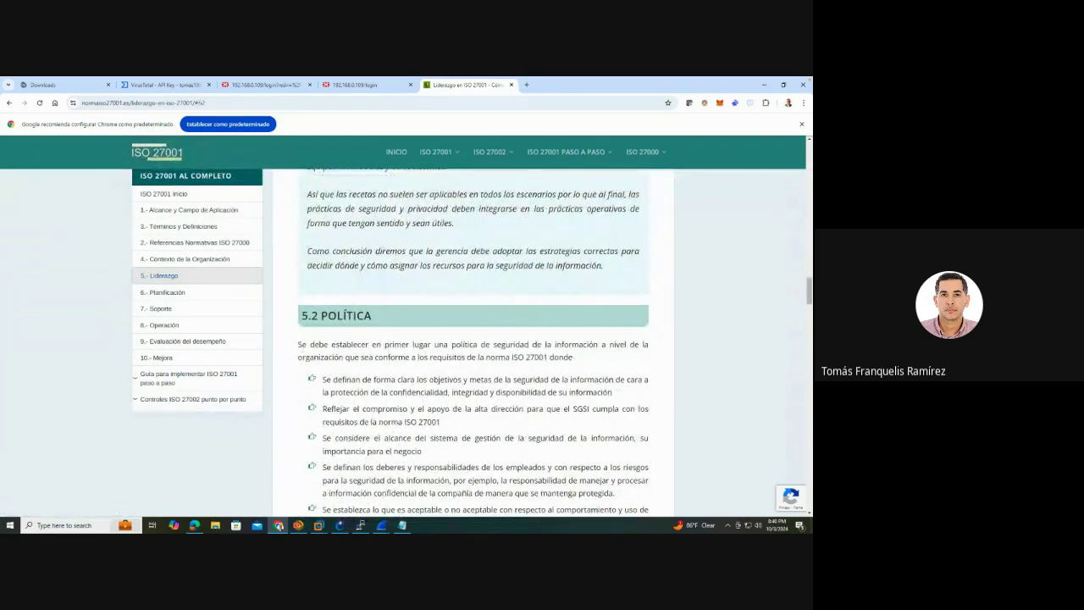
{"action": "left_click_drag", "start_coordinate": [298, 345], "coordinate": [646, 358]}
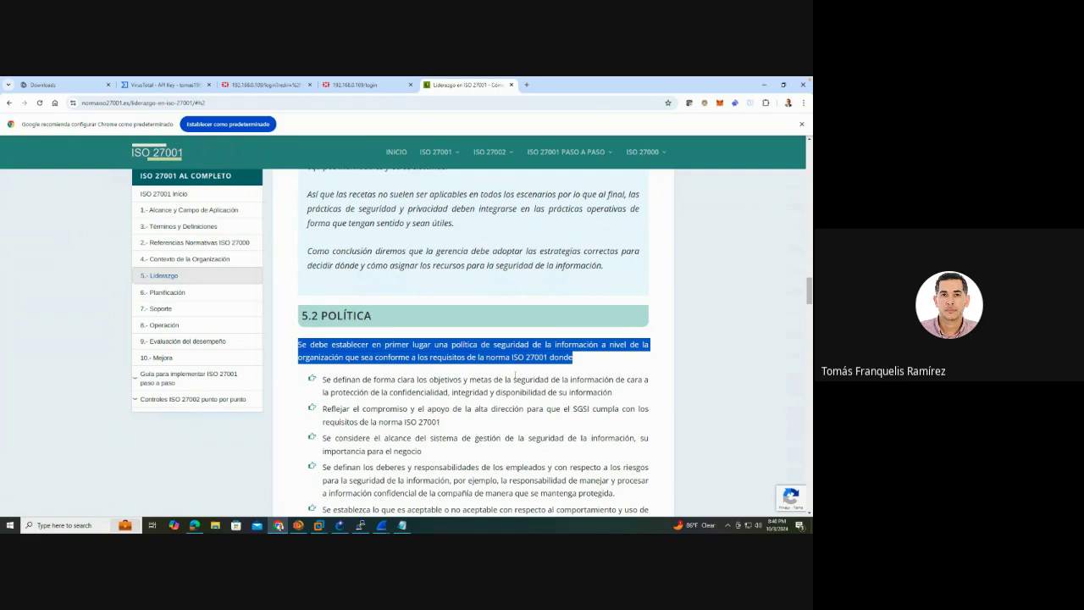
{"action": "scroll", "coordinate": [515, 375], "scroll_direction": "down", "scroll_amount": 3}
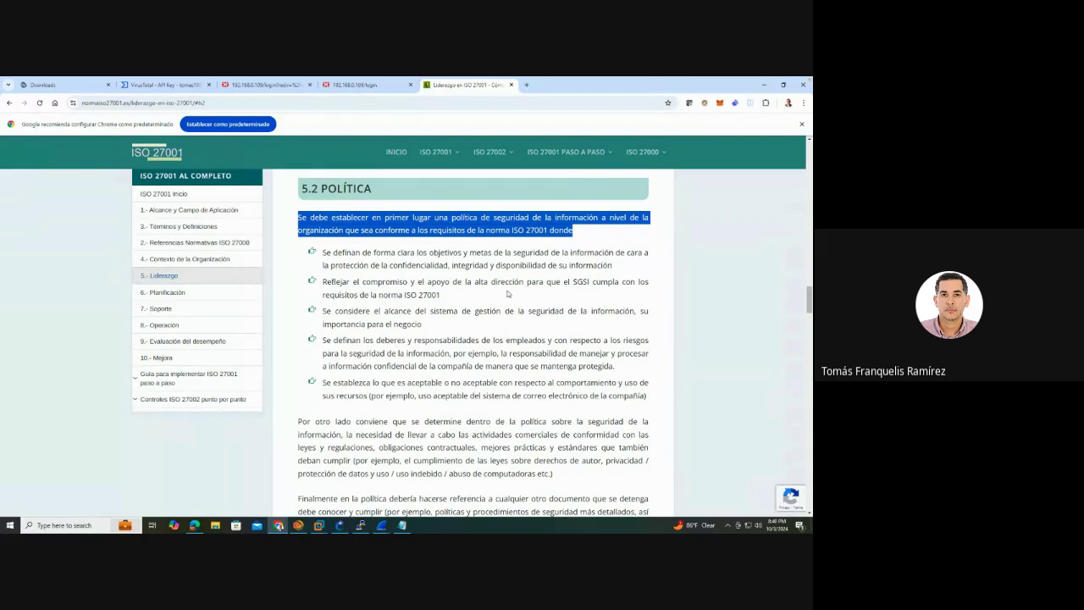
{"action": "scroll", "coordinate": [422, 385], "scroll_direction": "down", "scroll_amount": 7}
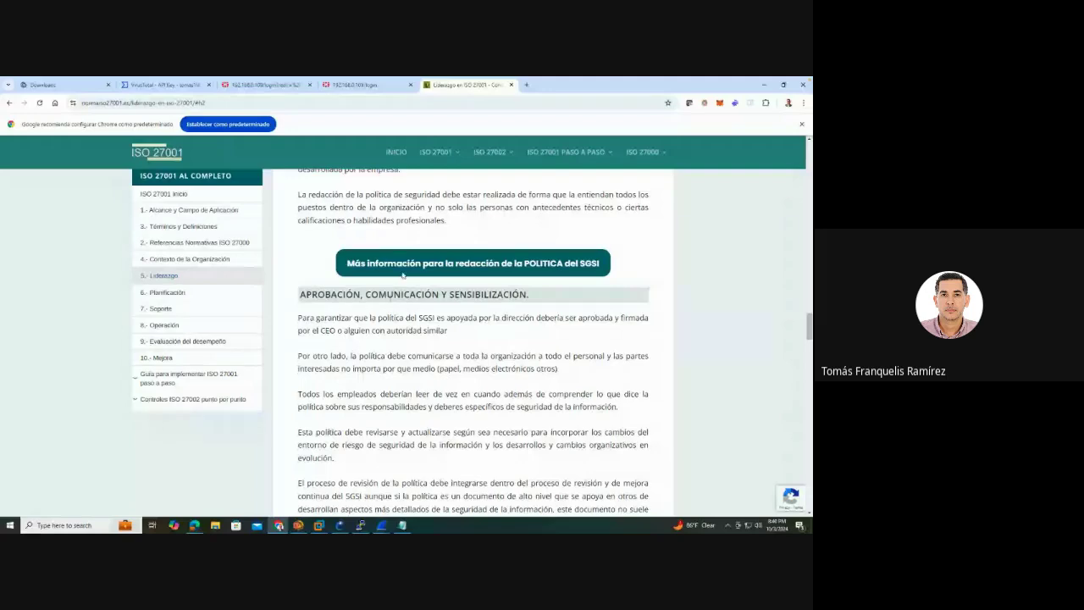
Open the Fase 3 SGSI policy-writing guide and highlight its questions on security goals and policy writing
{"action": "left_click", "coordinate": [476, 265]}
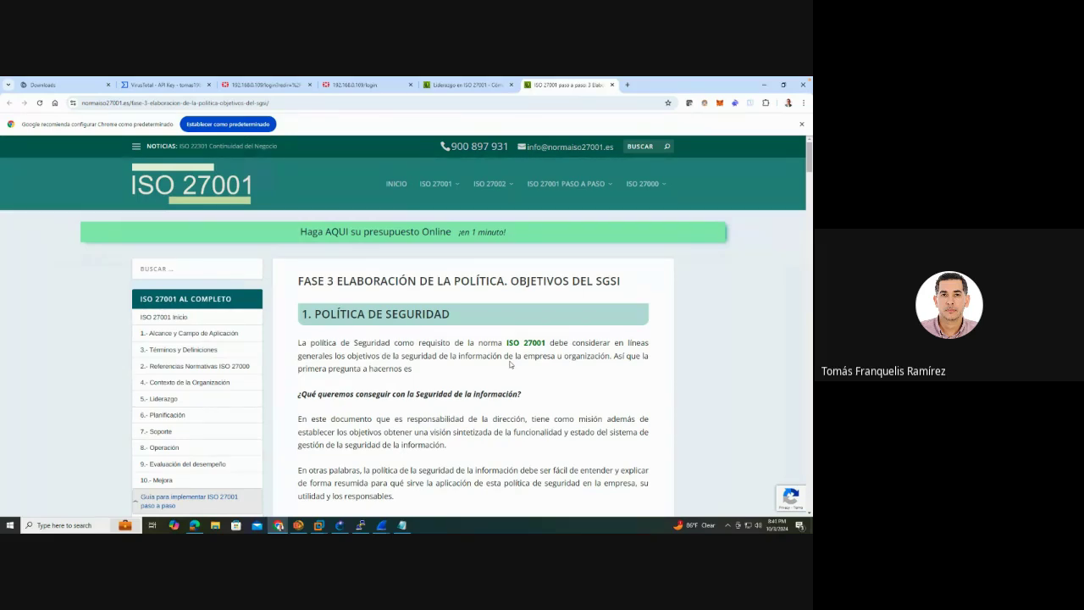
{"action": "scroll", "coordinate": [511, 365], "scroll_direction": "down", "scroll_amount": 2}
{"action": "scroll", "coordinate": [511, 365], "scroll_direction": "down", "scroll_amount": 1}
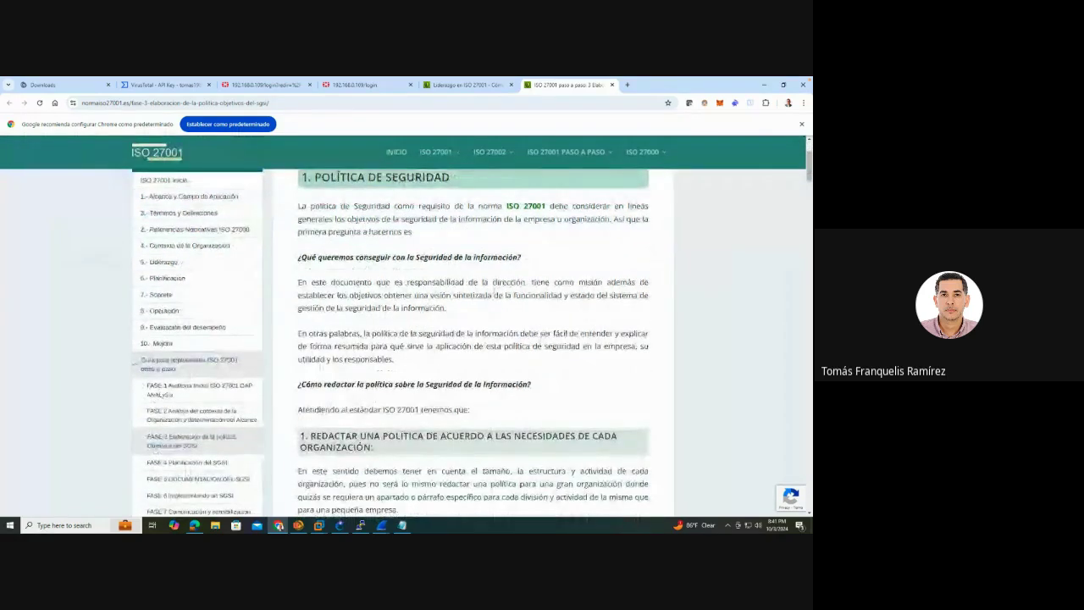
{"action": "left_click_drag", "start_coordinate": [521, 257], "coordinate": [292, 263]}
{"action": "left_click_drag", "start_coordinate": [532, 385], "coordinate": [272, 387]}
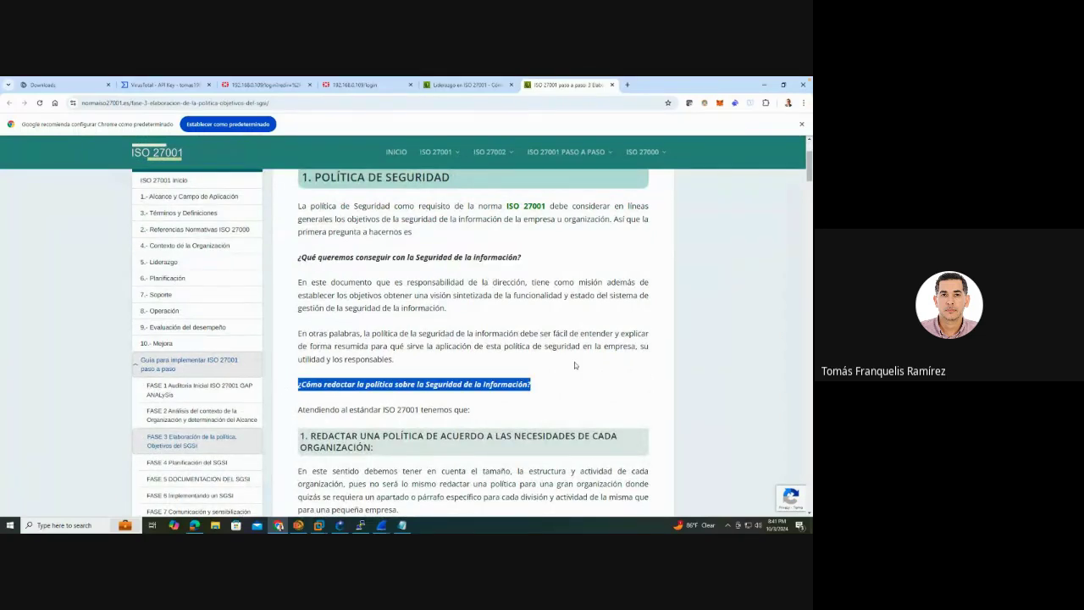
Highlight the commercial and information security objectives items, then move to the Google Images results
{"action": "scroll", "coordinate": [574, 365], "scroll_direction": "down", "scroll_amount": 4}
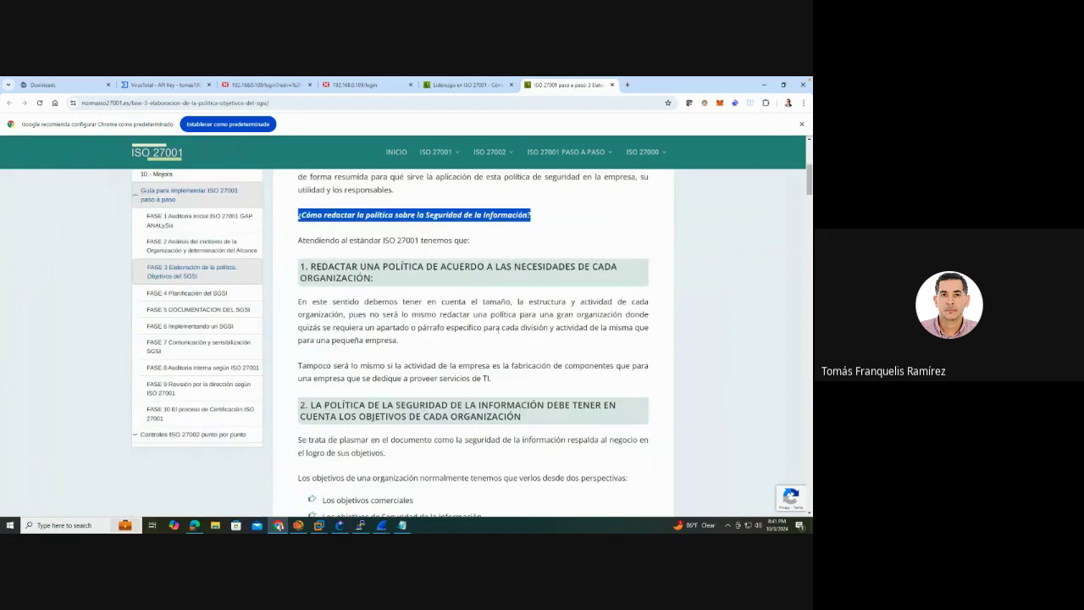
{"action": "scroll", "coordinate": [485, 333], "scroll_direction": "down", "scroll_amount": 6}
{"action": "scroll", "coordinate": [500, 327], "scroll_direction": "up", "scroll_amount": 4}
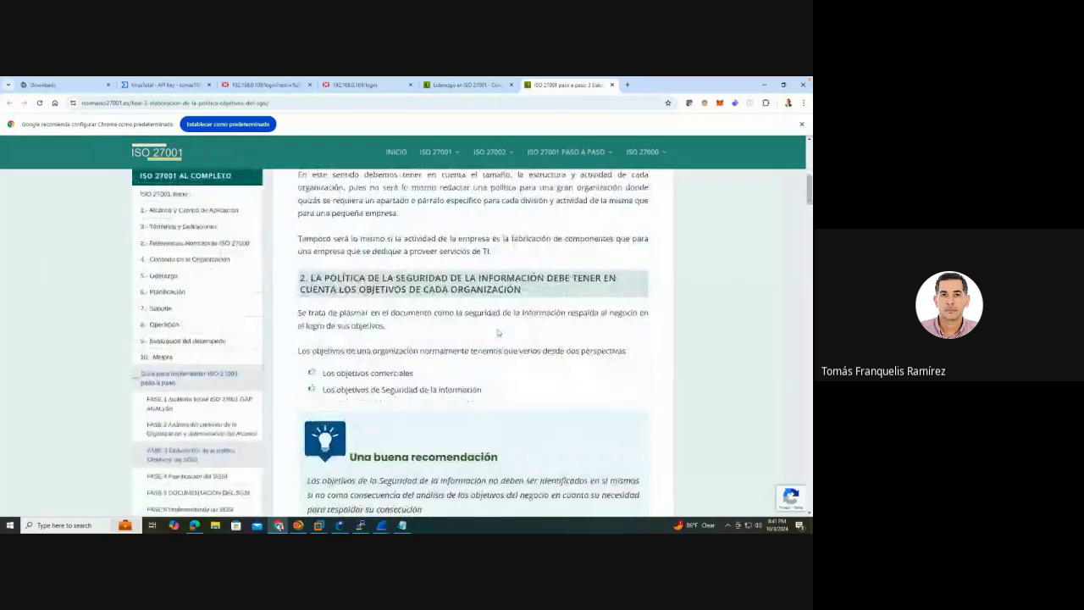
{"action": "left_click_drag", "start_coordinate": [428, 376], "coordinate": [323, 373]}
{"action": "left_click_drag", "start_coordinate": [481, 390], "coordinate": [331, 390]}
{"action": "scroll", "coordinate": [543, 380], "scroll_direction": "down", "scroll_amount": 7}
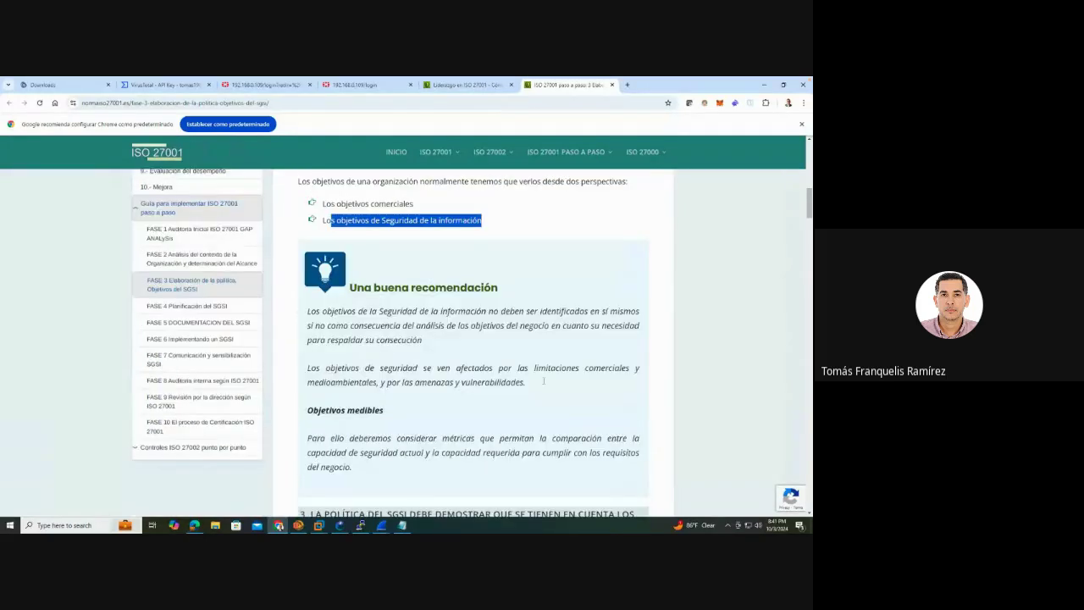
{"action": "scroll", "coordinate": [543, 380], "scroll_direction": "down", "scroll_amount": 3}
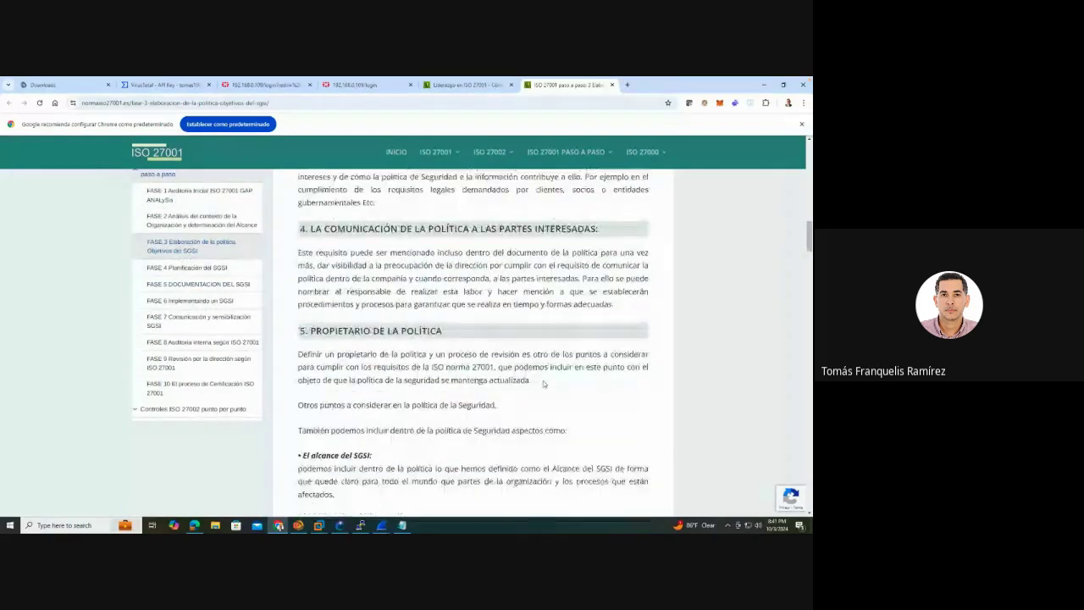
{"action": "scroll", "coordinate": [543, 383], "scroll_direction": "down", "scroll_amount": 1}
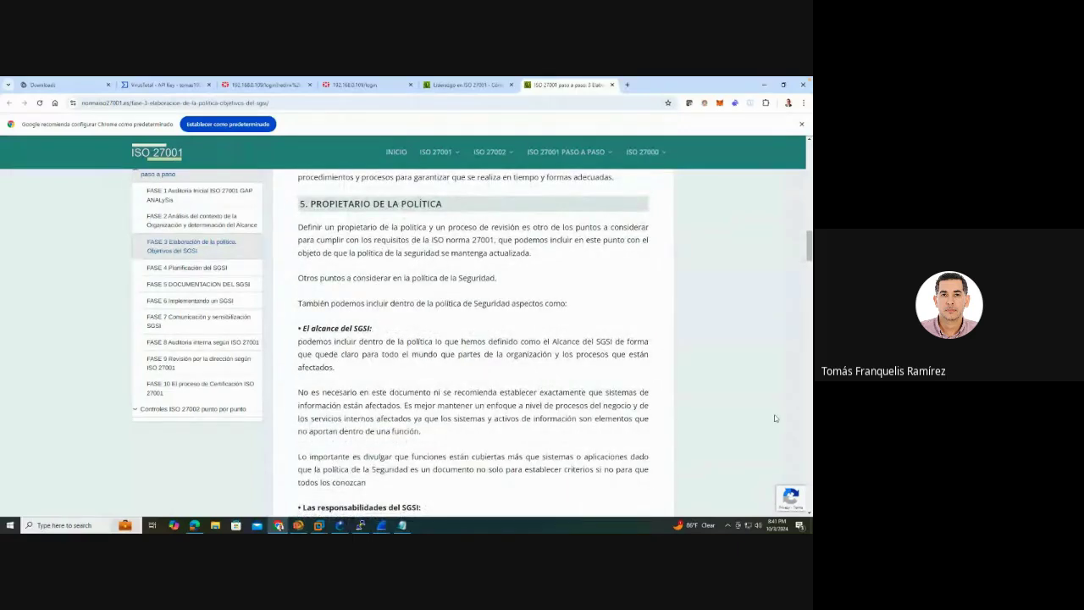
{"action": "scroll", "coordinate": [520, 437], "scroll_direction": "down", "scroll_amount": 4}
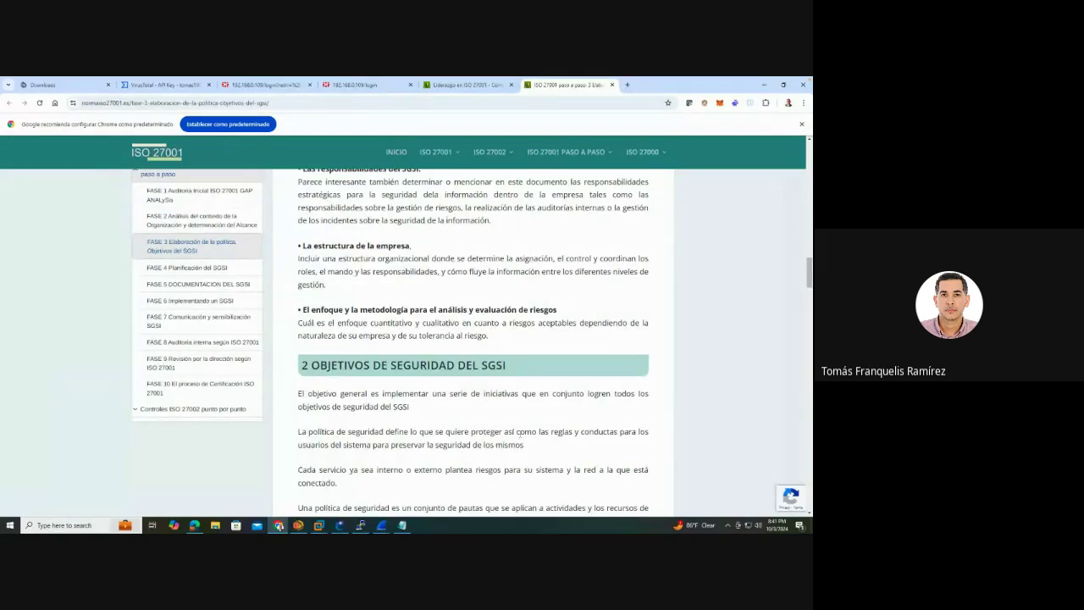
{"action": "key", "text": "ctrl+super+Right"}
{"action": "key", "text": "ctrl+super+Right"}
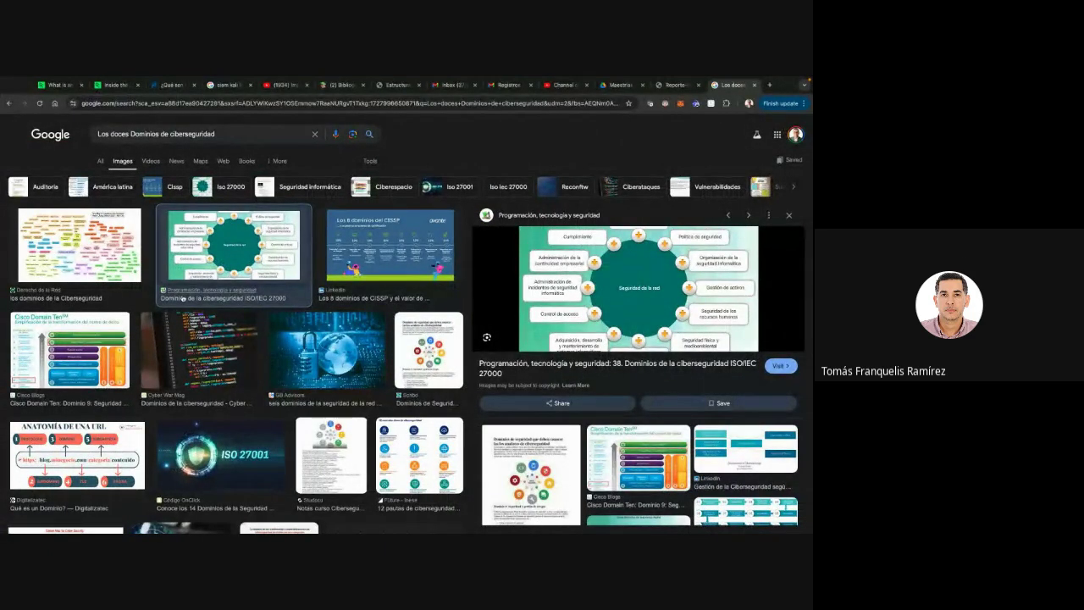
{"action": "key", "text": "ctrl+super+Left"}
{"action": "key", "text": "ctrl+Right"}
{"action": "key", "text": "ctrl+Right"}
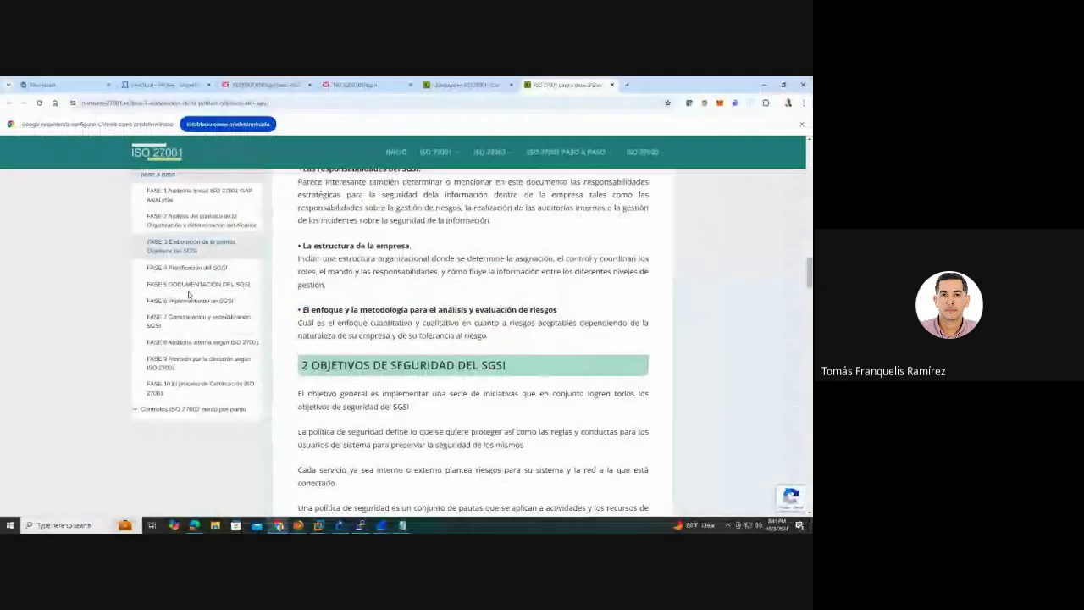
{"action": "left_click", "coordinate": [110, 82]}
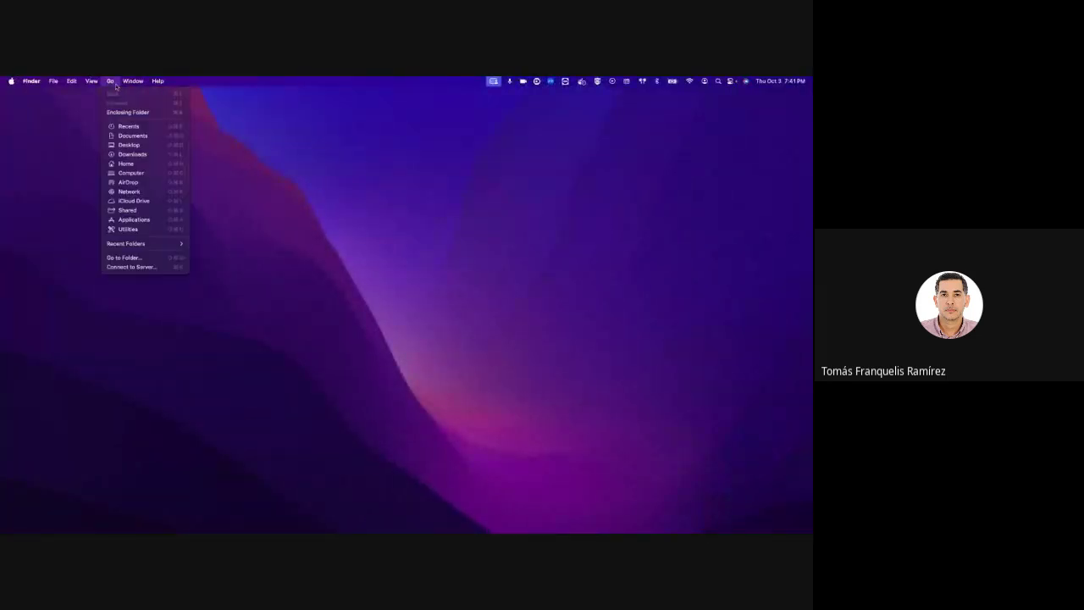
{"action": "left_click", "coordinate": [142, 156]}
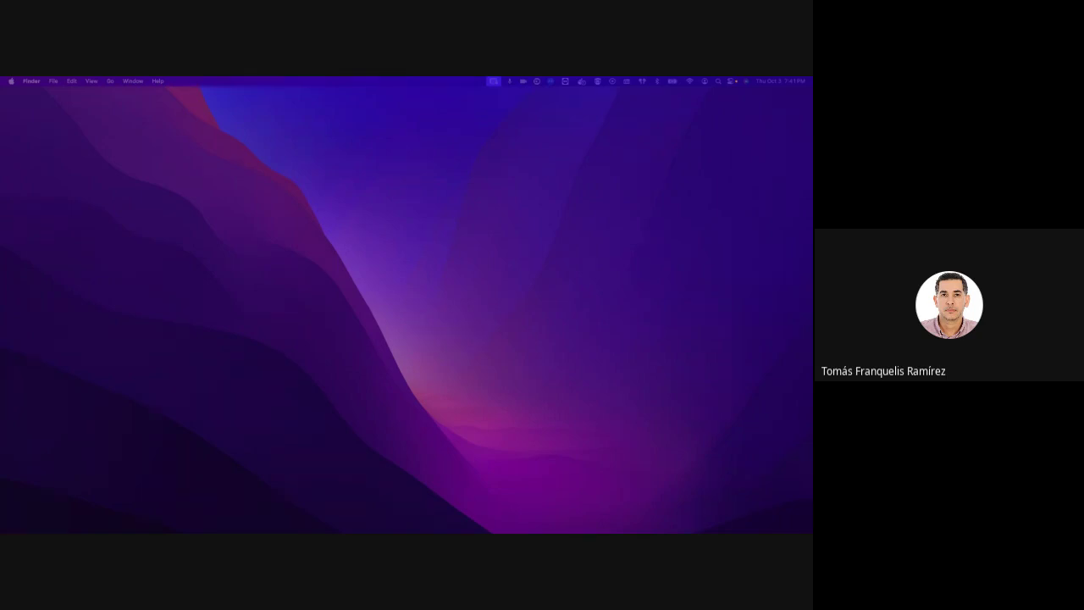
{"action": "key", "text": "ctrl+Right"}
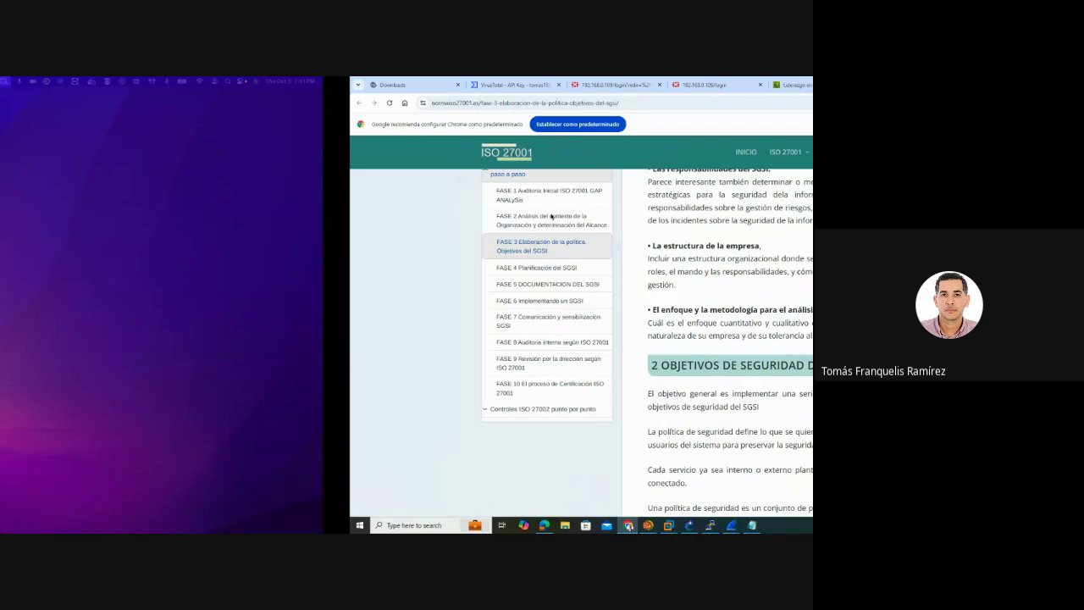
{"action": "key", "text": "ctrl+Right"}
{"action": "key", "text": "ctrl+Left"}
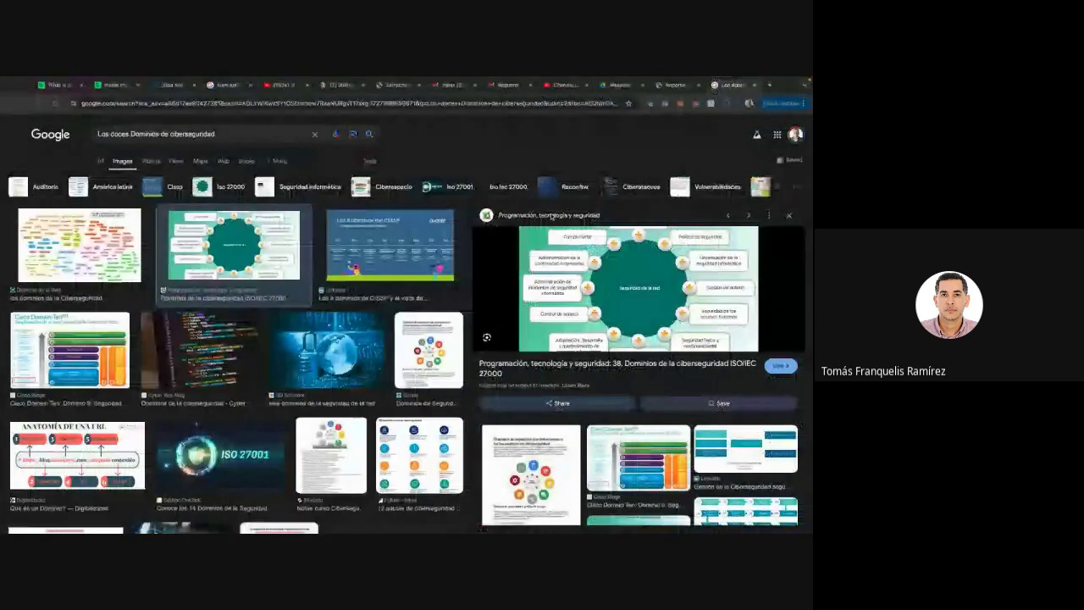
Open the 01_Procedimiento_para_el_control_de_documentos_y_registros_27001_ES template and scroll down and back up
{"action": "left_click", "coordinate": [674, 94]}
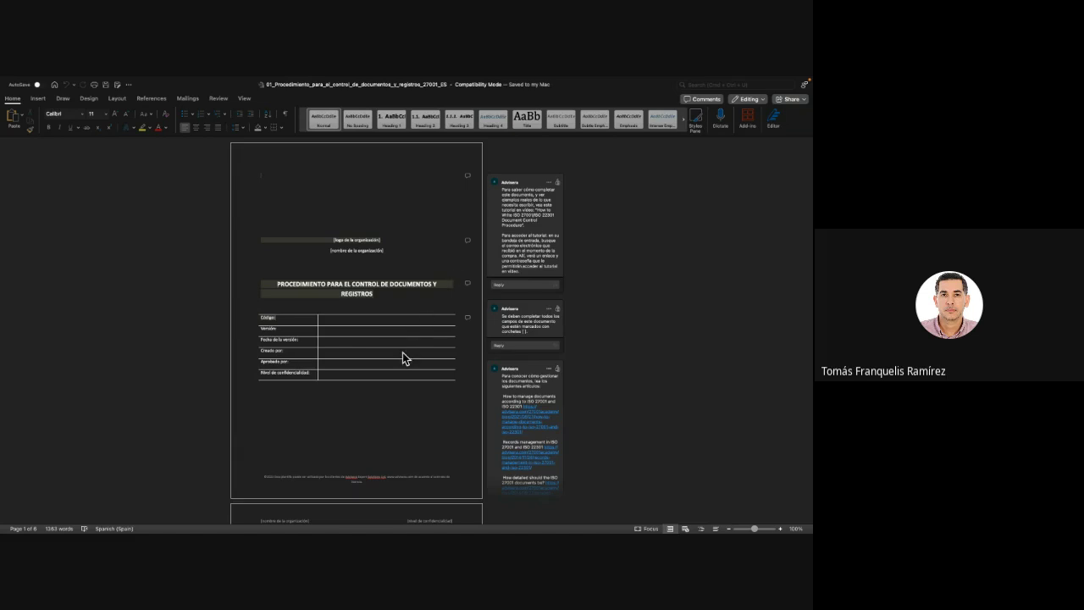
{"action": "scroll", "coordinate": [402, 353], "scroll_direction": "down", "scroll_amount": 15}
{"action": "scroll", "coordinate": [402, 352], "scroll_direction": "down", "scroll_amount": 20}
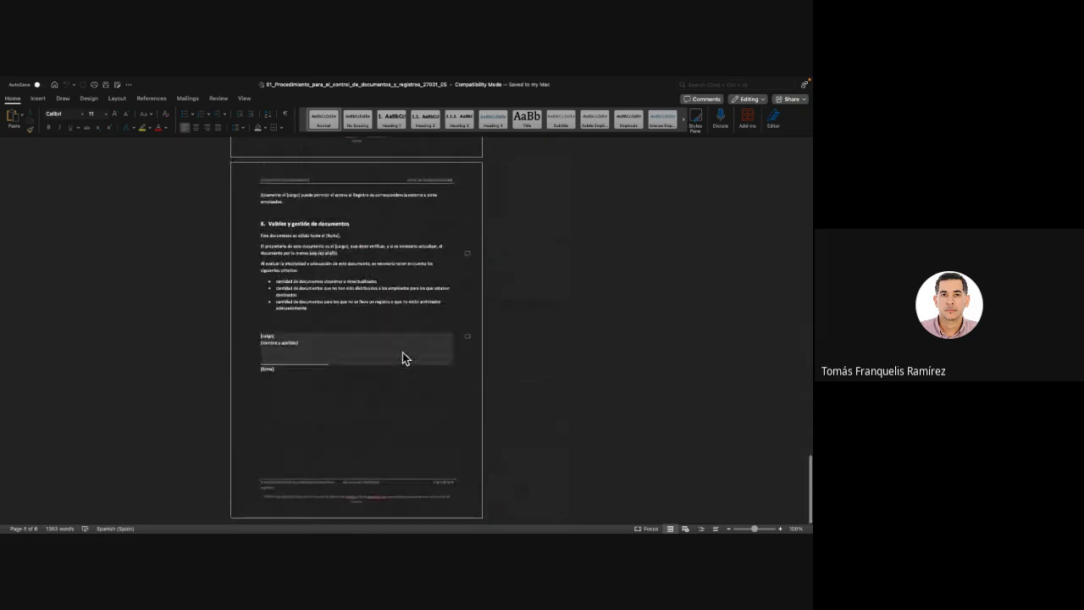
{"action": "scroll", "coordinate": [402, 352], "scroll_direction": "up", "scroll_amount": 10}
{"action": "scroll", "coordinate": [402, 353], "scroll_direction": "up", "scroll_amount": 20}
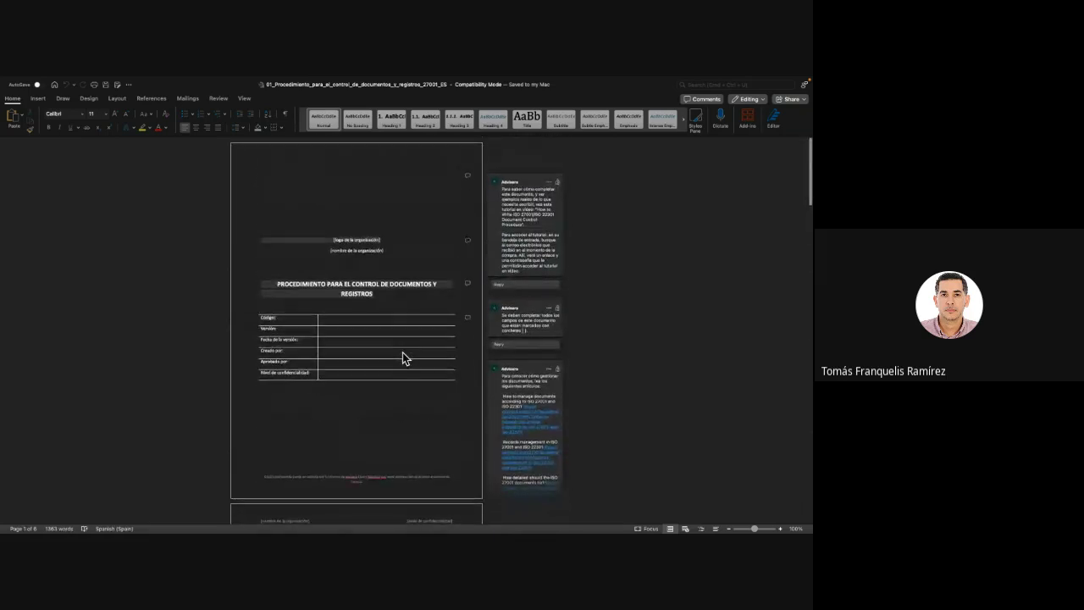